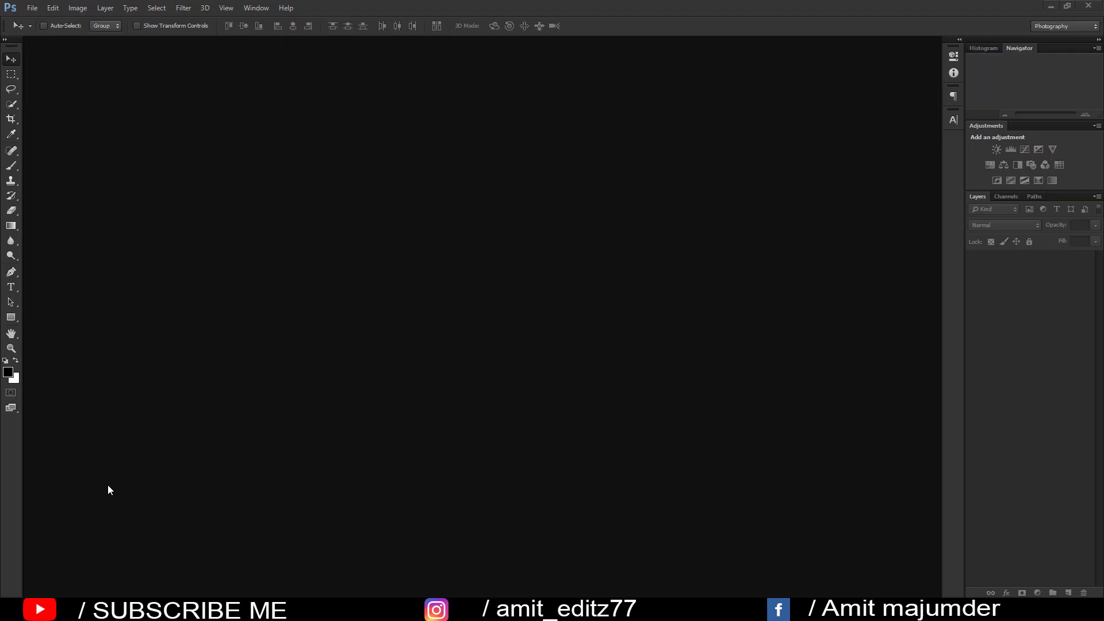
Bring up the Open dialog from Photoshop's File menu
left_click(33, 9)
Open DSC_0145 from the project subfolder on New Volume (H:)
left_click(46, 30)
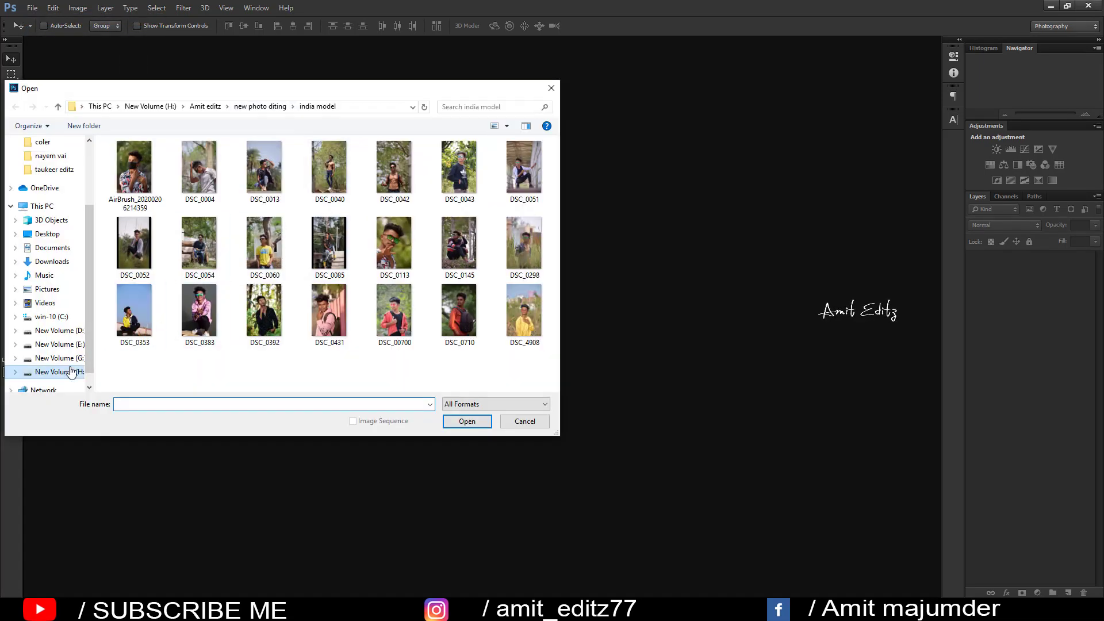
left_click(58, 372)
double_click(198, 173)
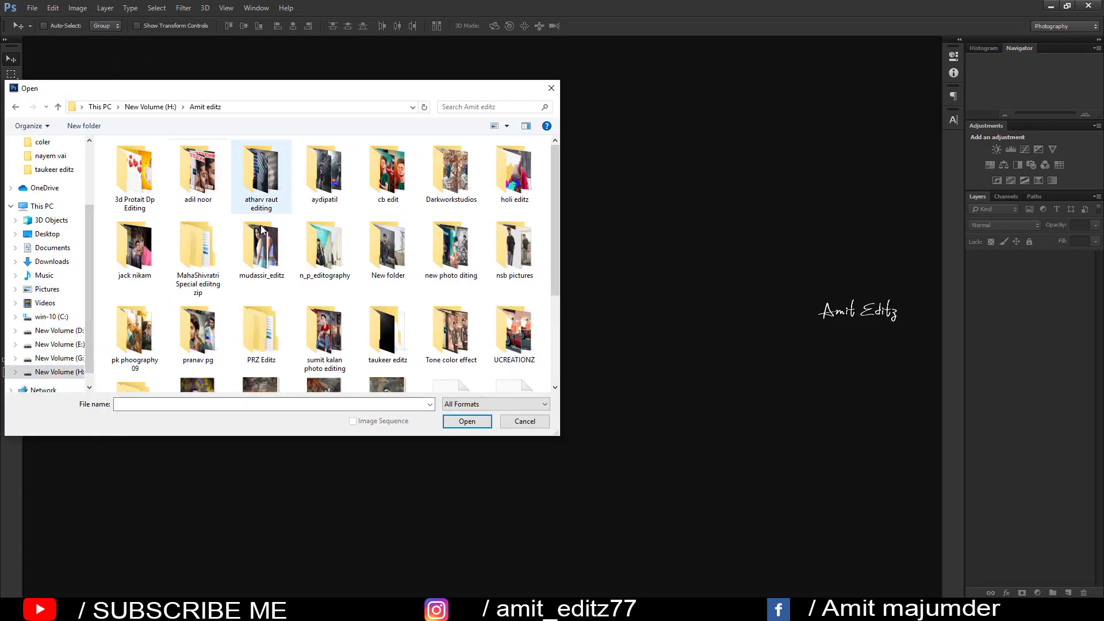
double_click(387, 330)
left_click(264, 166)
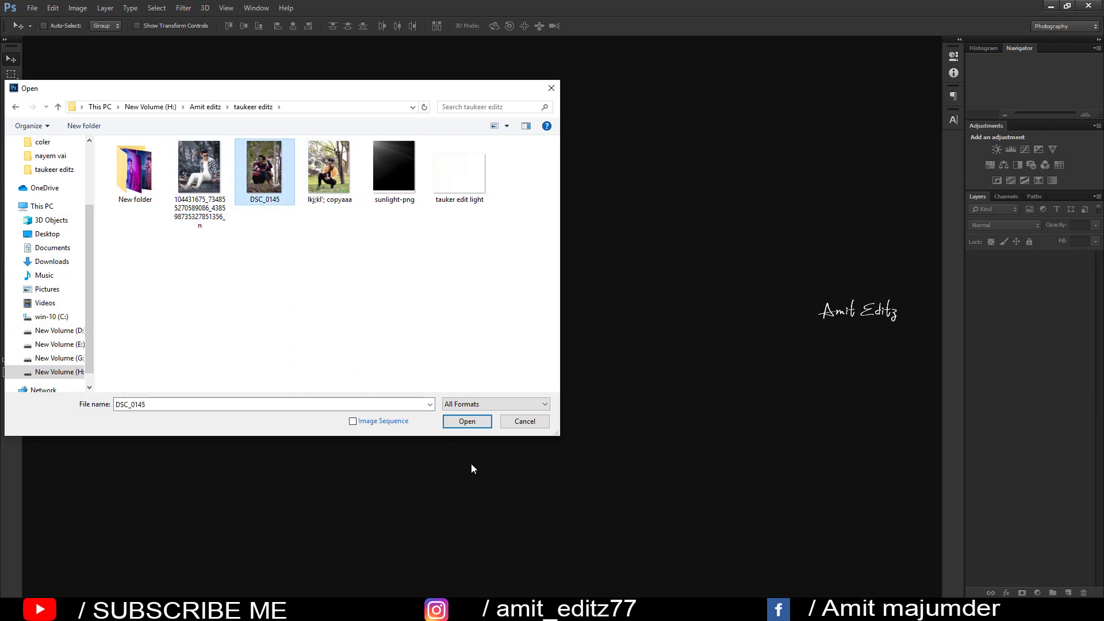
left_click(467, 421)
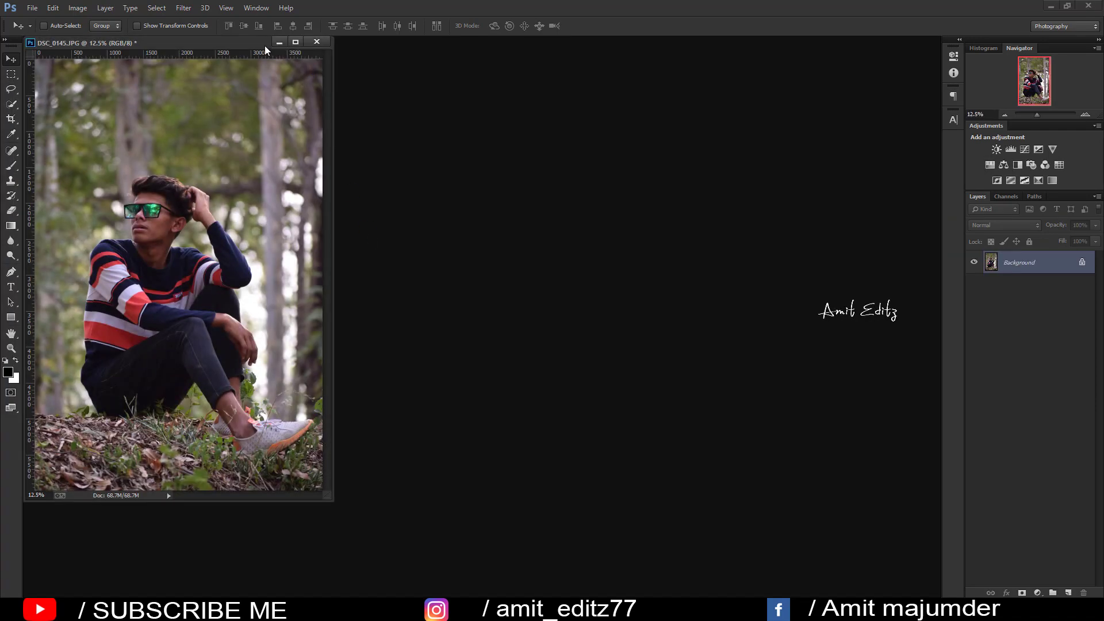
Dock the photo window and duplicate the Background layer
left_click_drag(265, 46, 304, 40)
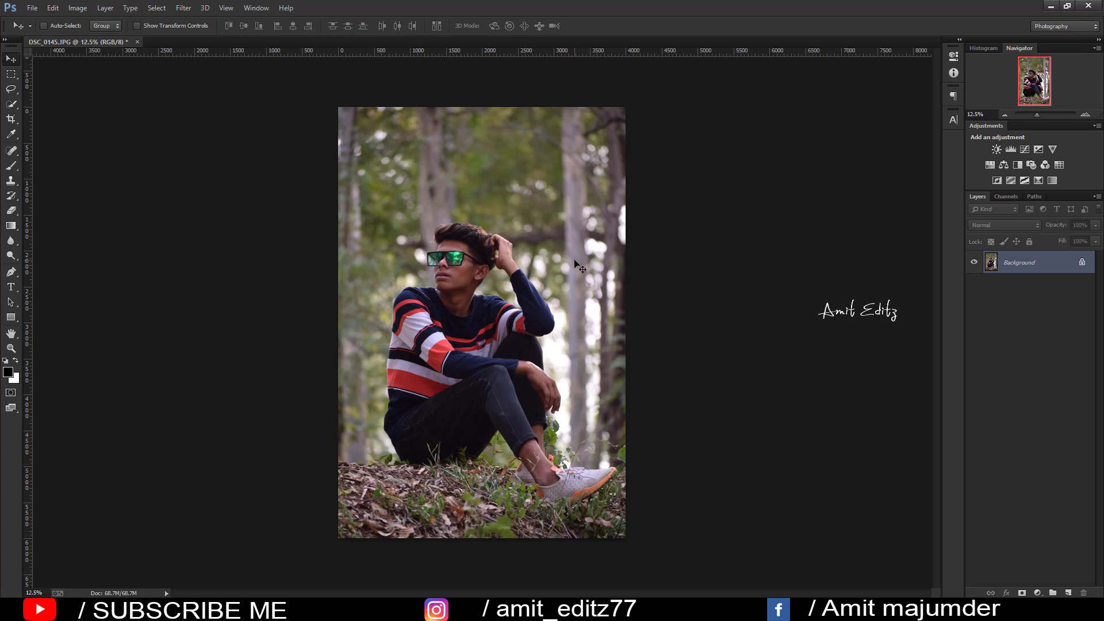
scroll(490, 275, "down", 2)
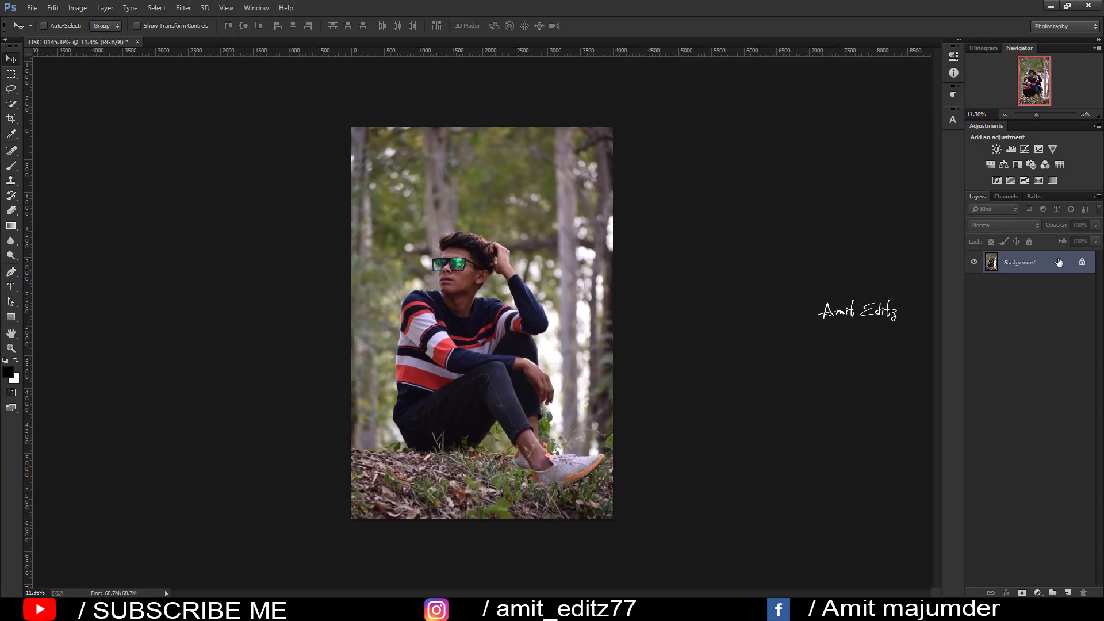
mouse_move(1019, 262)
left_mouse_down()
mouse_move(1080, 591)
mouse_move(1068, 592)
left_mouse_up()
Hide the original Background and crop the portrait to a 4:5 frame
left_click(975, 284)
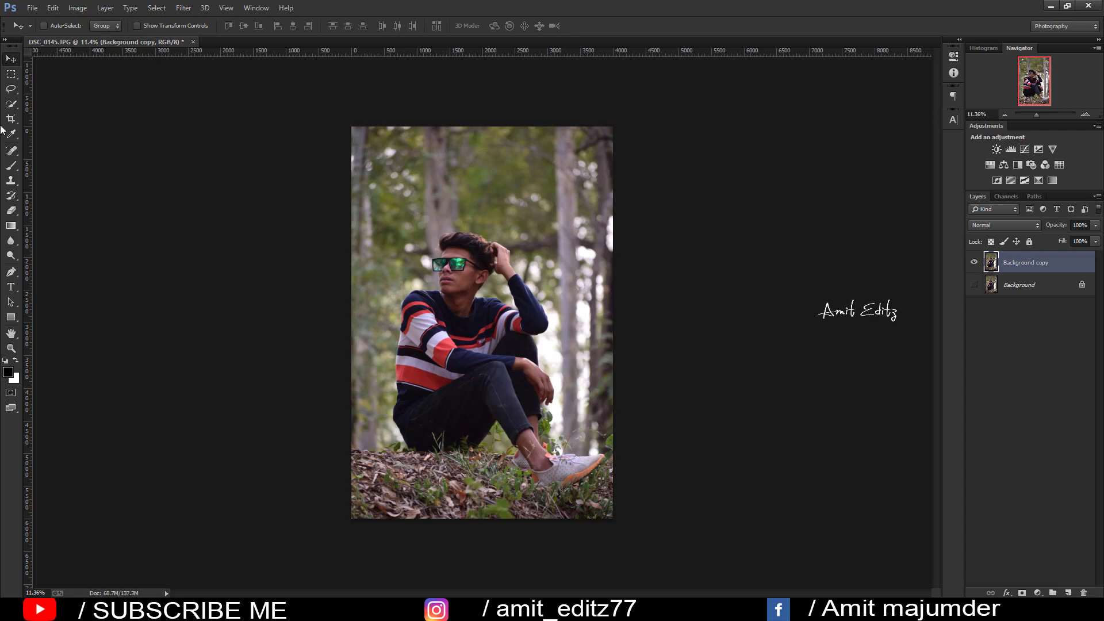
key("c")
left_click(86, 27)
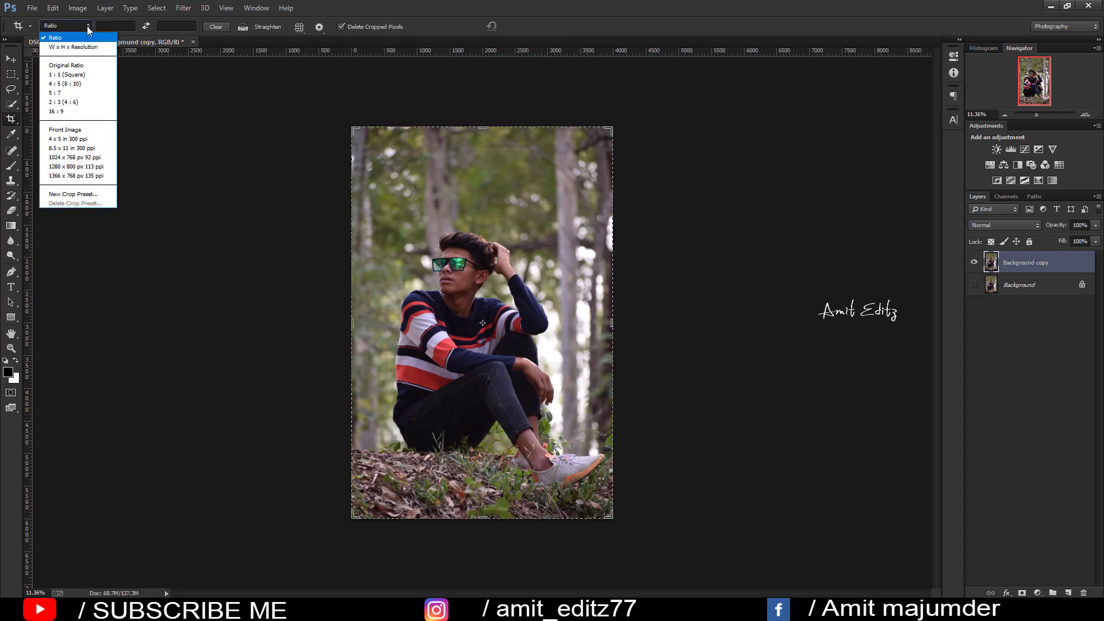
left_click(84, 84)
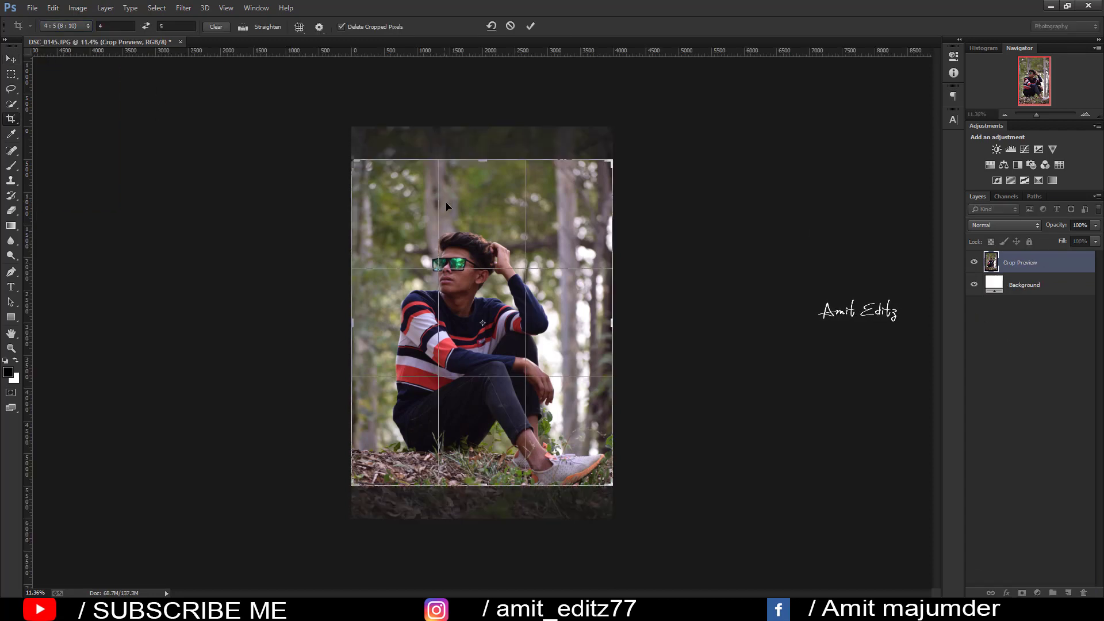
mouse_move(520, 292)
left_mouse_down()
mouse_move(493, 365)
mouse_move(493, 345)
left_mouse_up()
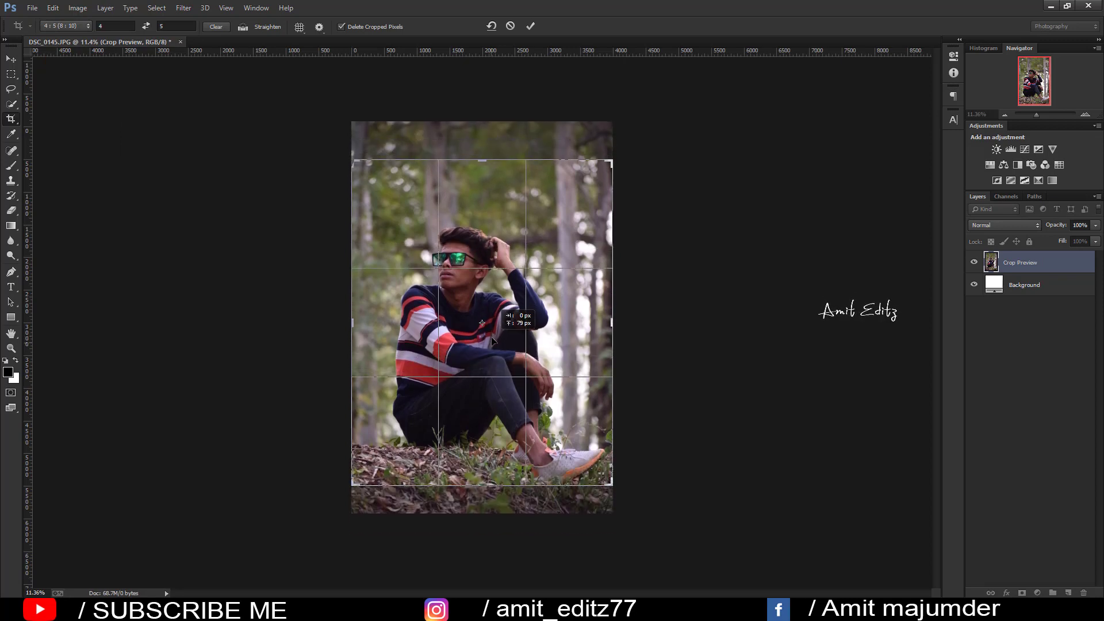
key("Return")
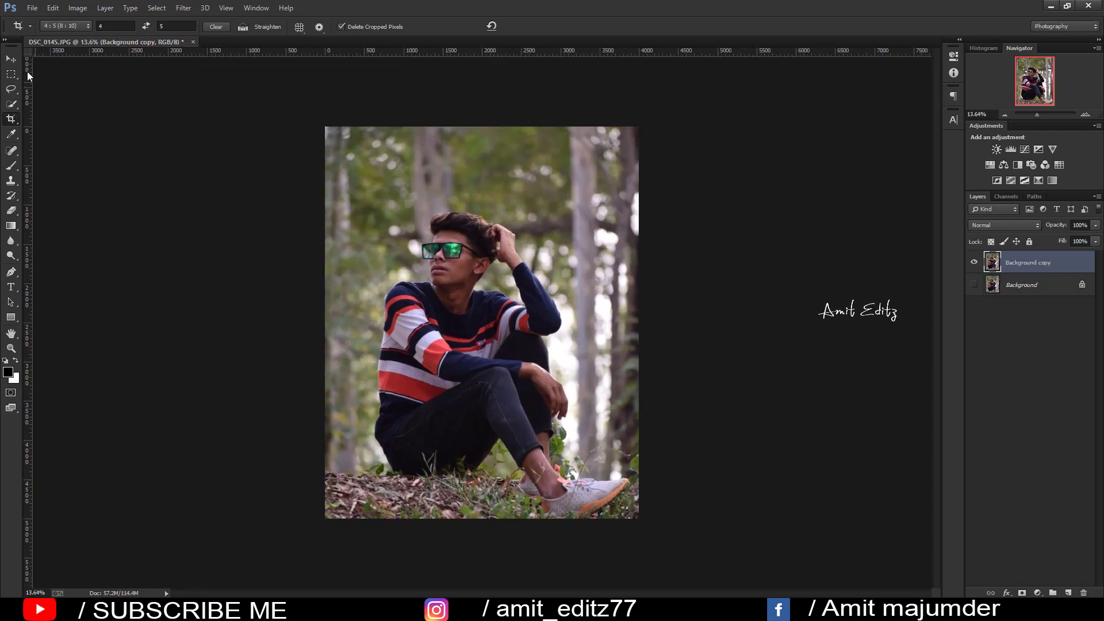
Apply Shadows/Highlights to brighten the shadows on Background copy
left_click(11, 58)
left_click(77, 8)
mouse_move(95, 36)
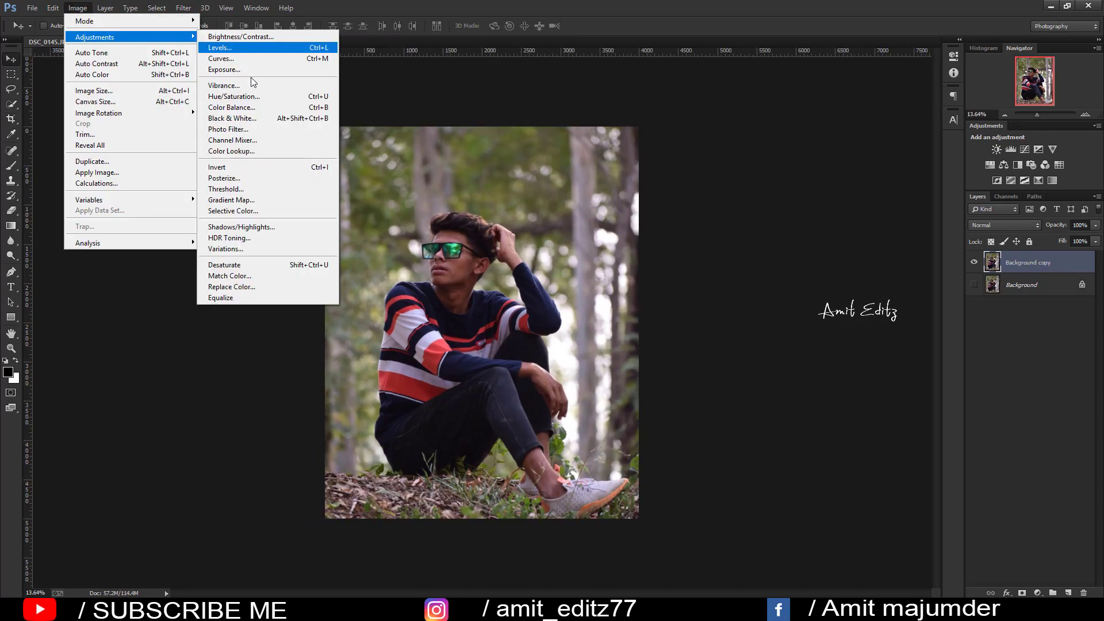
left_click(241, 227)
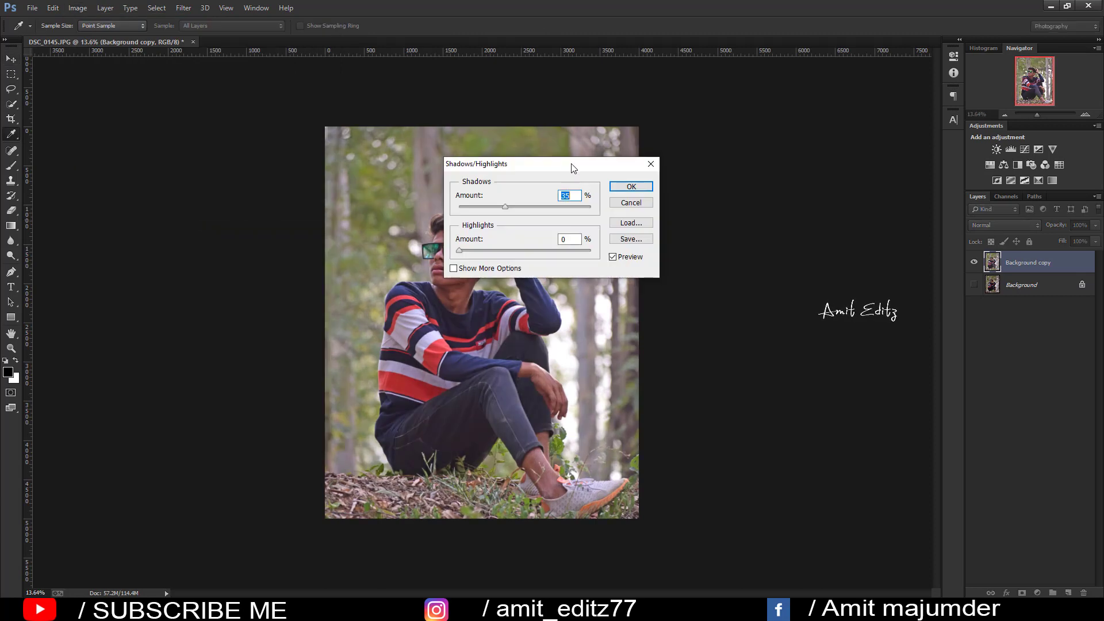
left_click_drag(572, 164, 813, 201)
left_click(873, 226)
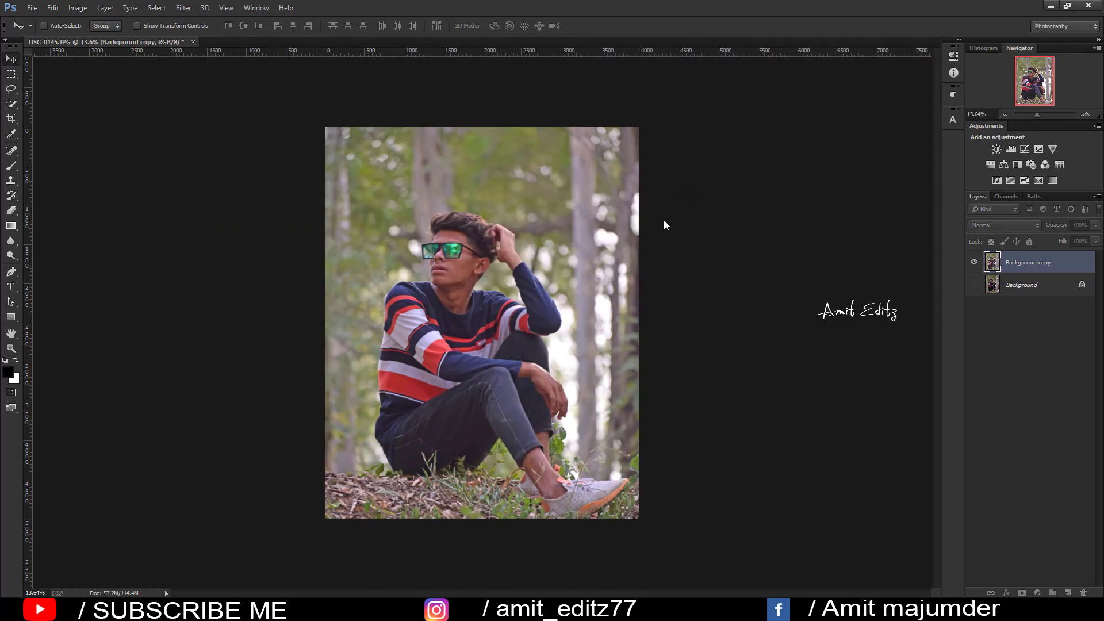
Duplicate the layer, apply default Noiseware Professional noise reduction, then duplicate the result
left_click_drag(1035, 265, 1068, 592)
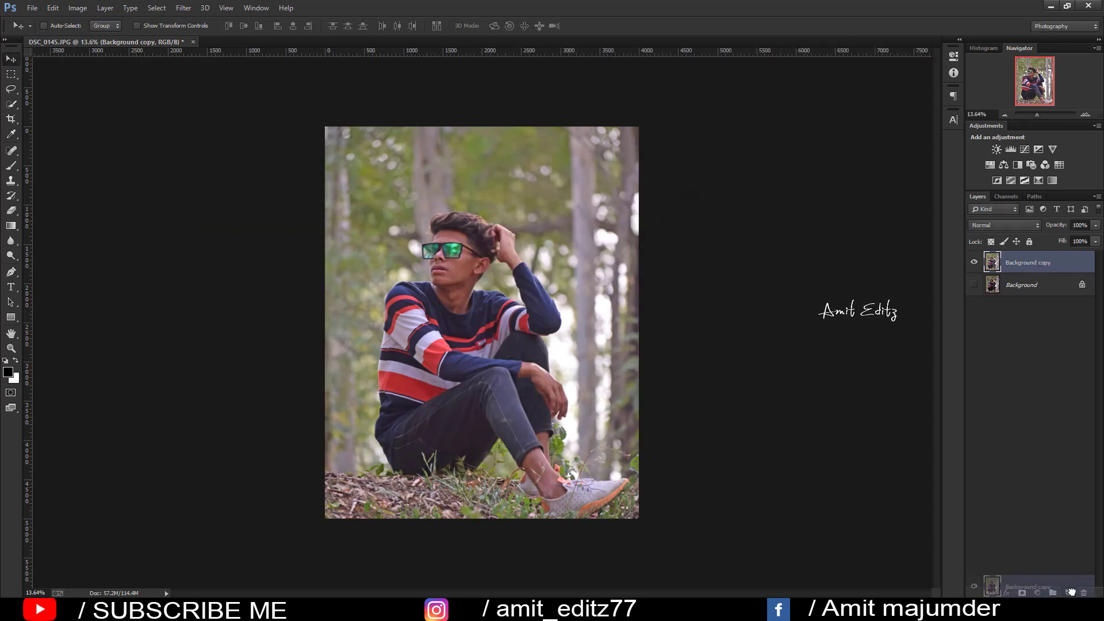
left_click(184, 12)
mouse_move(201, 293)
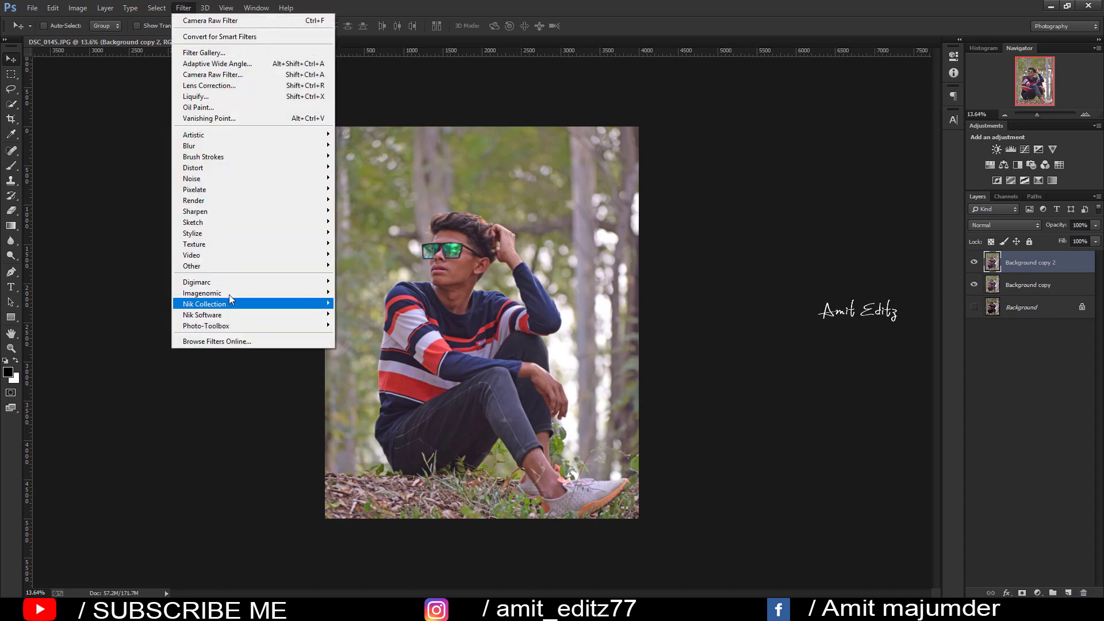
left_click(365, 294)
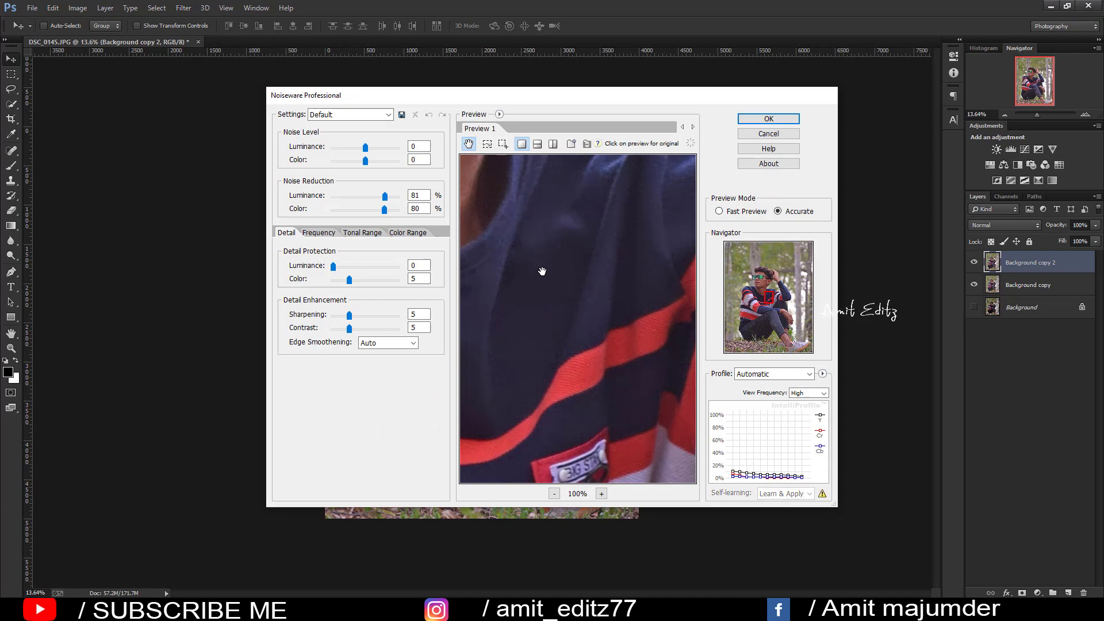
left_click_drag(546, 313, 628, 390)
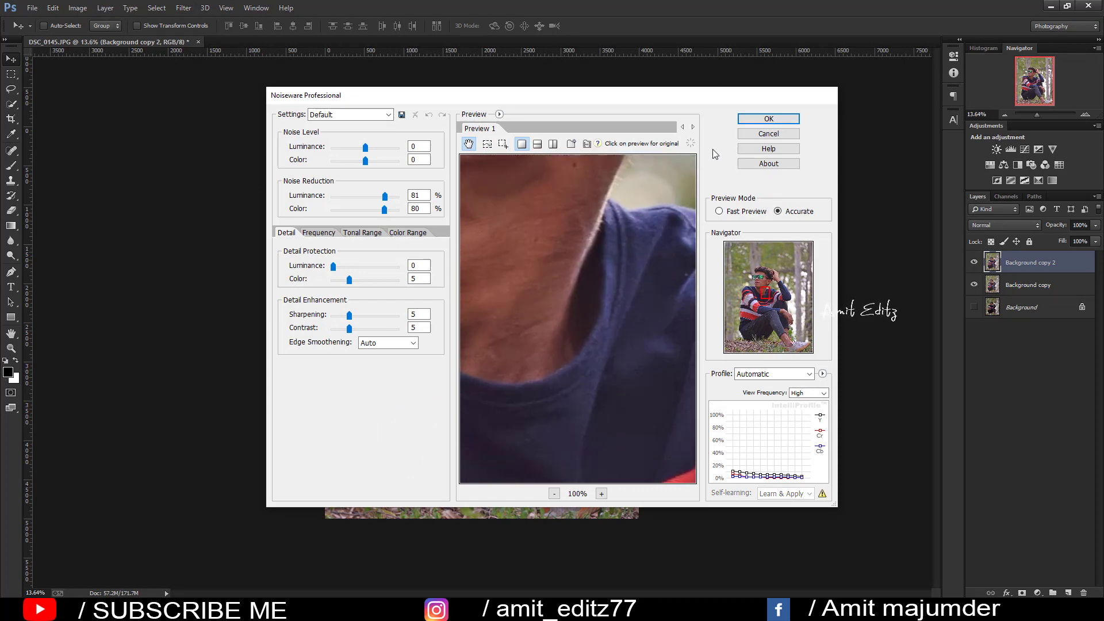
left_click(752, 121)
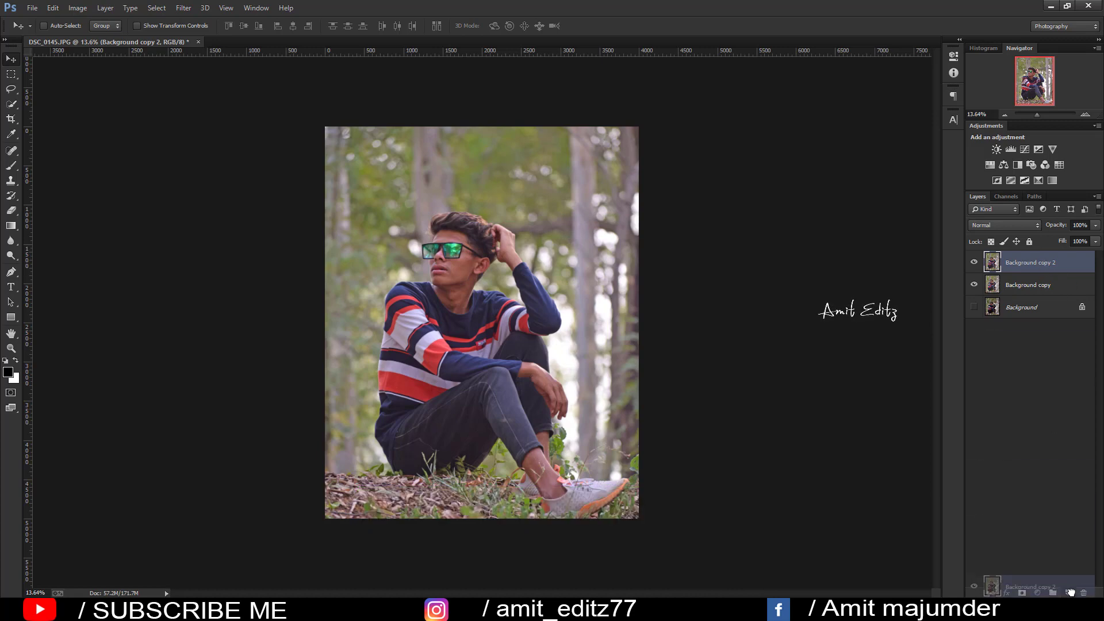
left_click_drag(1030, 262, 1068, 593)
In Camera Raw set Contrast +22, Shadows +49, Highlights -1, Whites -32, Blacks +11
left_click(184, 7)
left_click(202, 74)
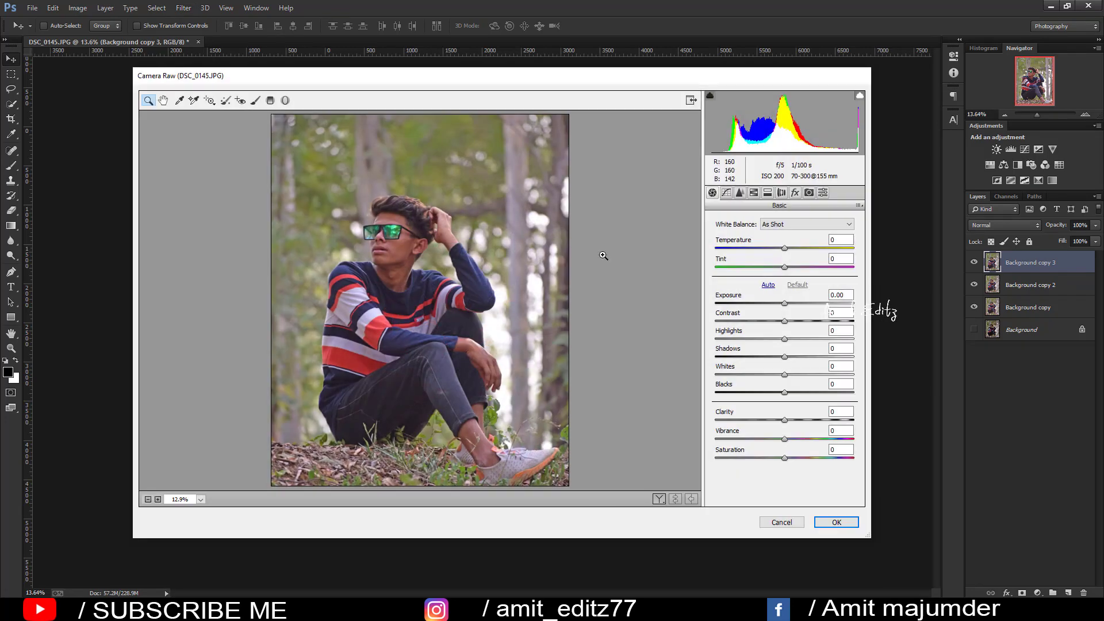
type("22")
key("Return")
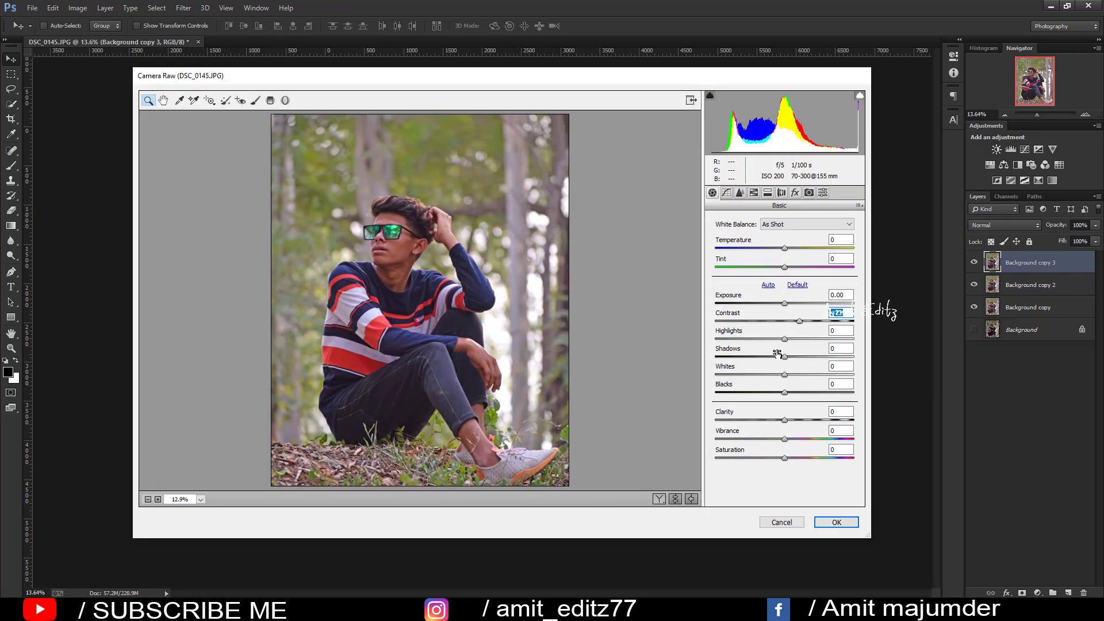
mouse_move(777, 353)
left_mouse_down()
mouse_move(805, 354)
mouse_move(759, 375)
left_mouse_up()
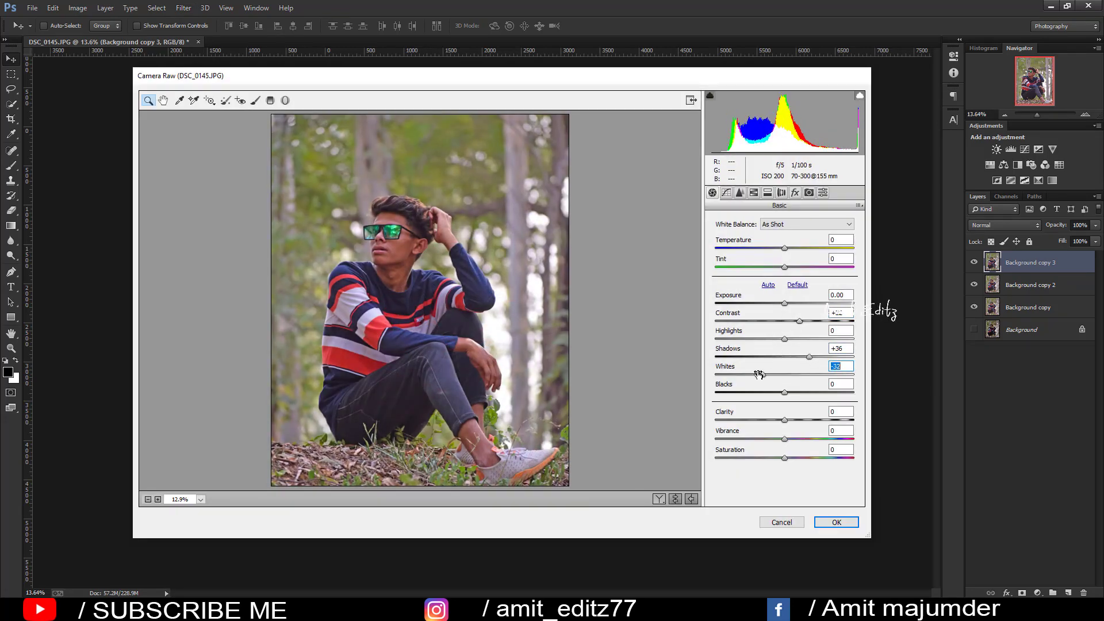
left_click_drag(784, 339, 784, 338)
left_click_drag(809, 356, 818, 356)
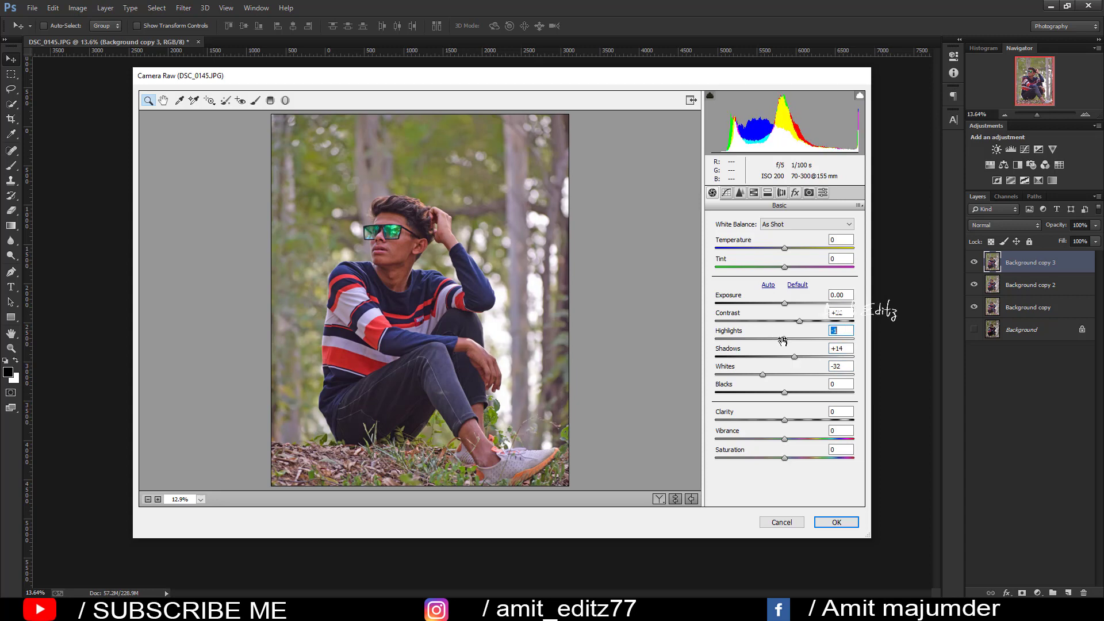
mouse_move(784, 392)
left_mouse_down()
mouse_move(810, 392)
mouse_move(788, 438)
left_mouse_up()
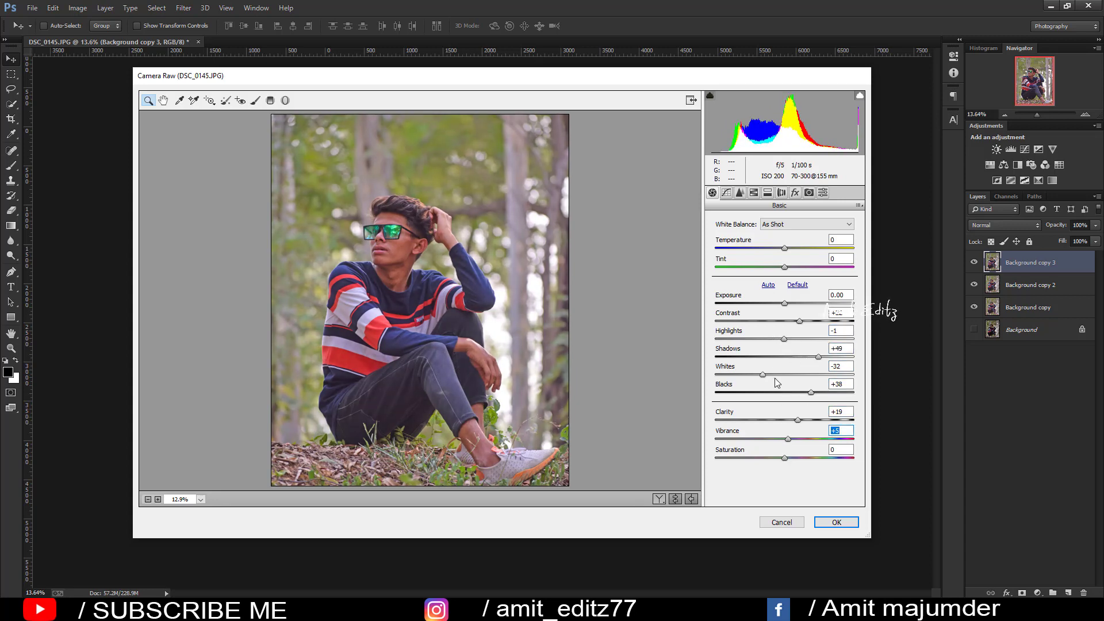
left_click_drag(811, 392, 791, 392)
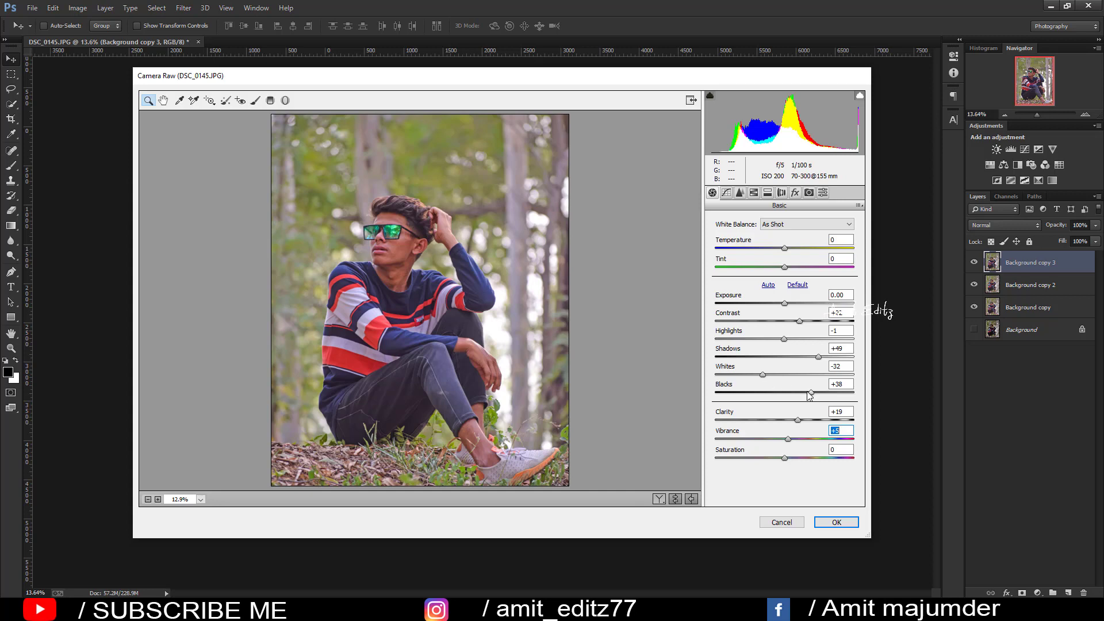
Set Oranges luminance +61 and hues Yellows +100, Greens +82, Aquas +93, then apply
left_click(754, 193)
left_click_drag(784, 293, 826, 293)
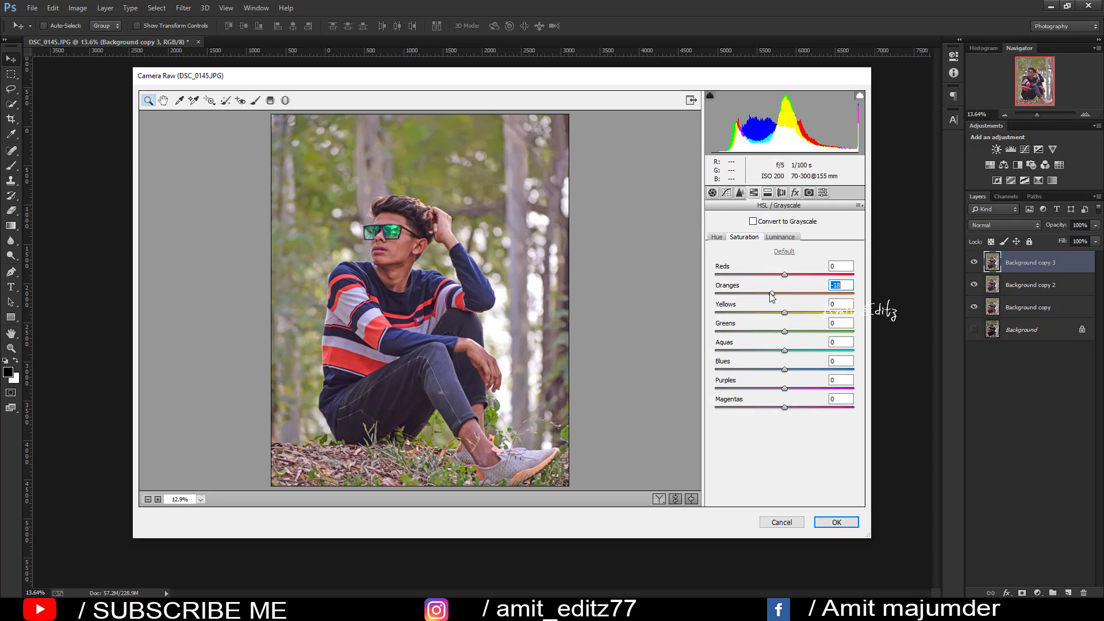
left_click(718, 237)
left_click_drag(784, 312, 854, 313)
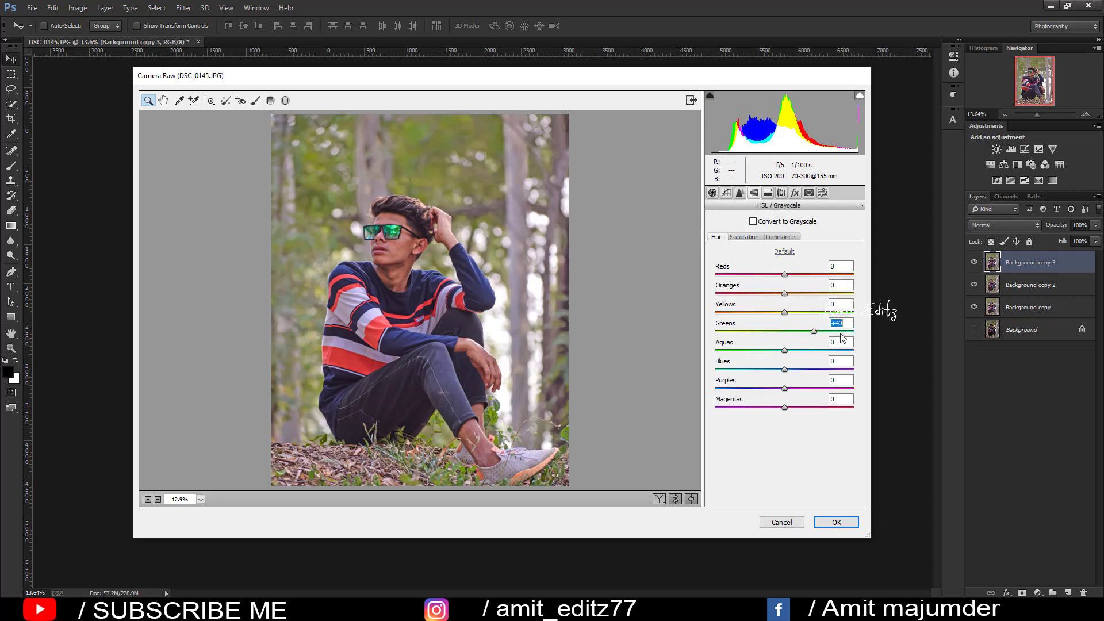
left_click_drag(785, 332, 841, 331)
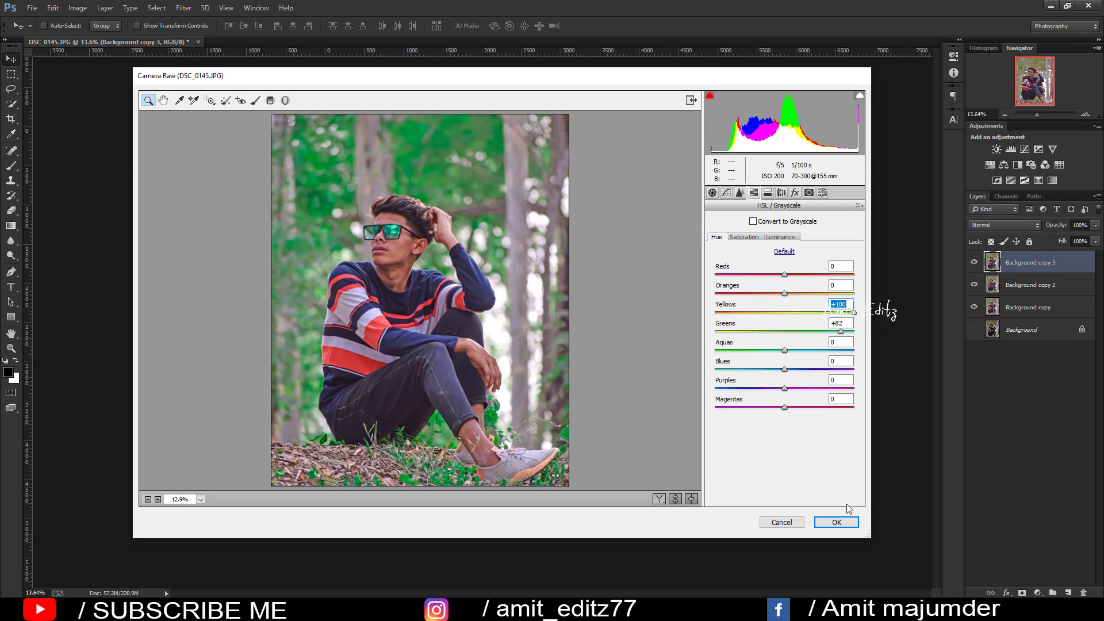
left_click_drag(784, 350, 849, 350)
left_click(822, 524)
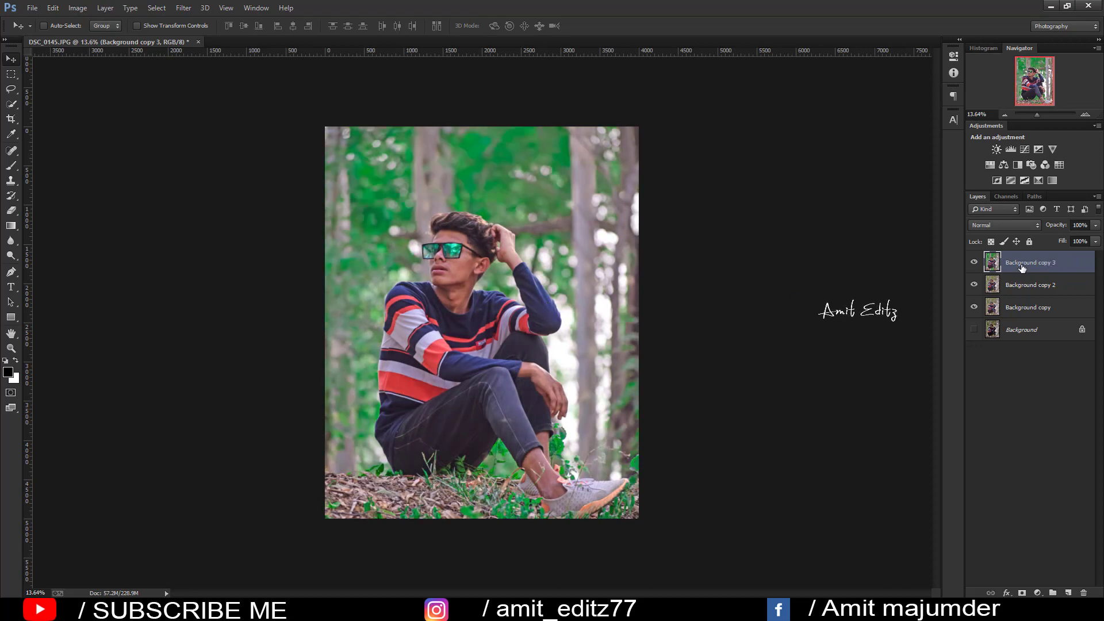
On a new copy, apply Camera Raw with Greens hue +100 and Greens/Aquas saturation lowered to -47/-34
left_click_drag(1022, 268, 1069, 592)
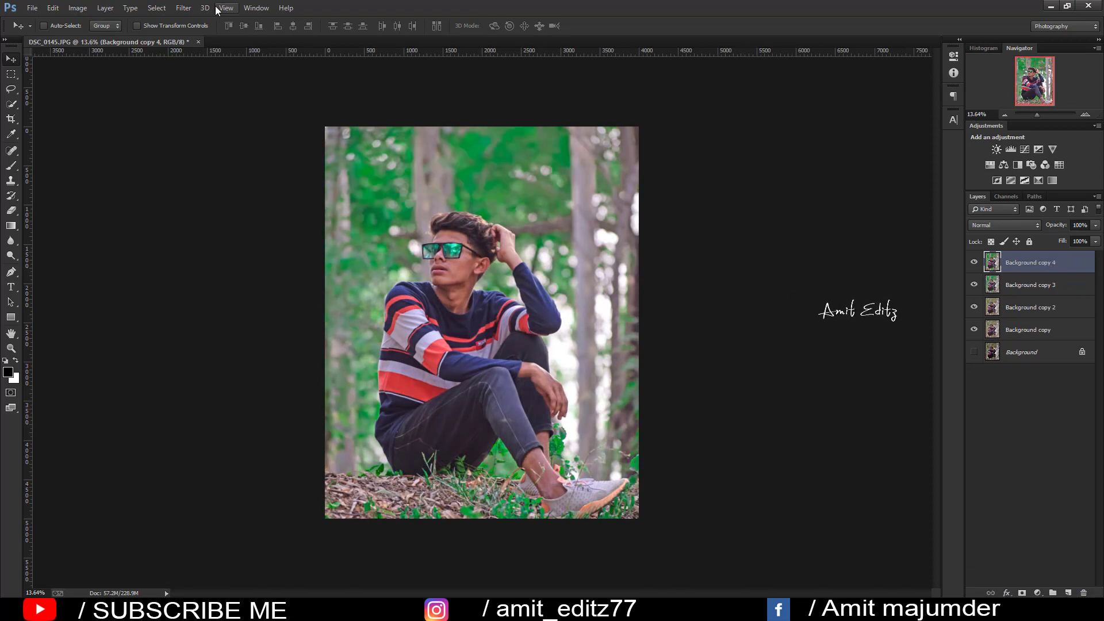
left_click(184, 8)
left_click(202, 75)
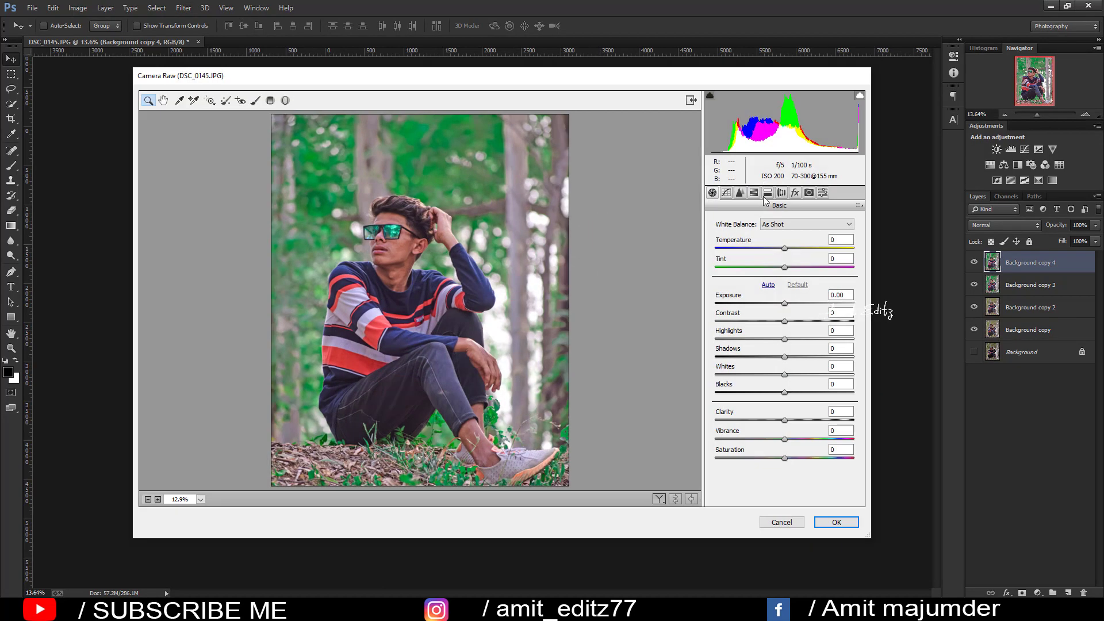
left_click(754, 194)
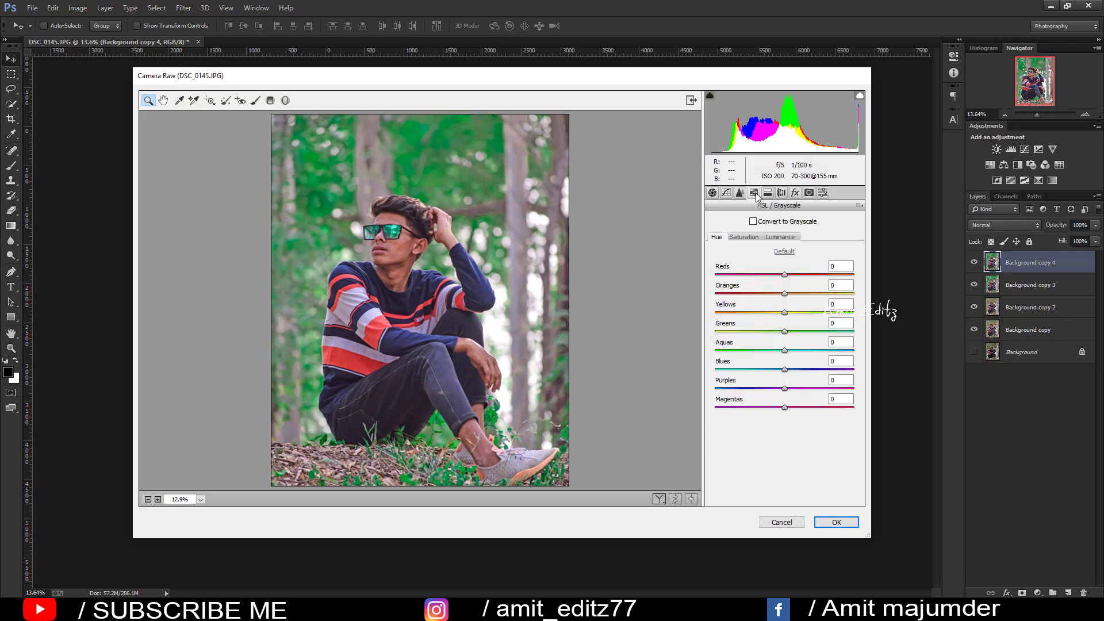
left_click_drag(784, 332, 852, 332)
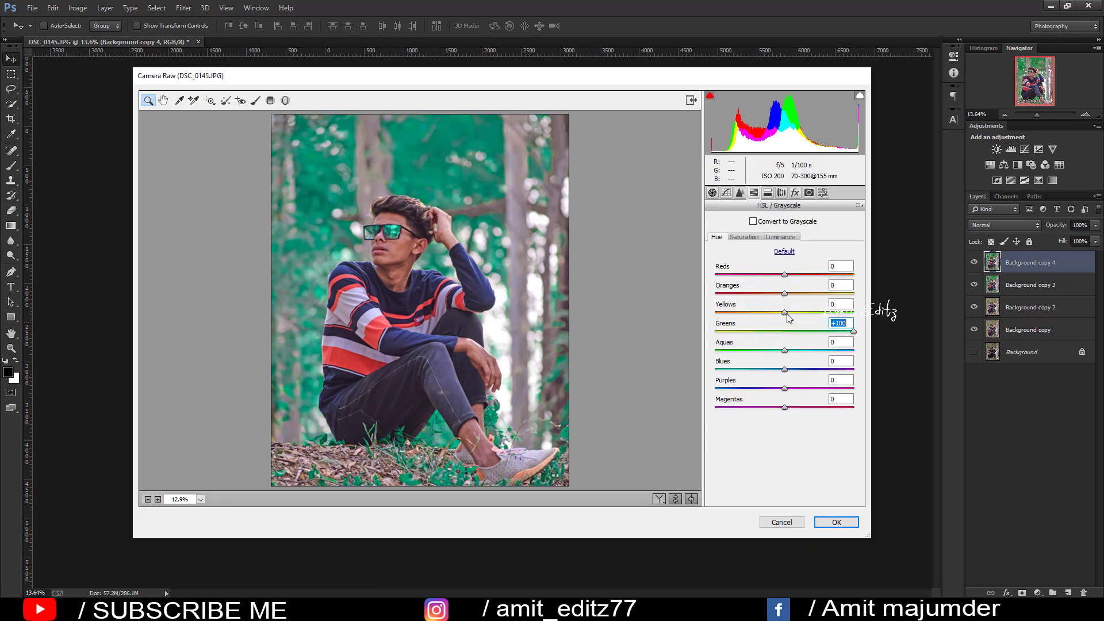
left_click(748, 237)
mouse_move(785, 331)
left_mouse_down()
mouse_move(752, 332)
mouse_move(760, 350)
left_mouse_up()
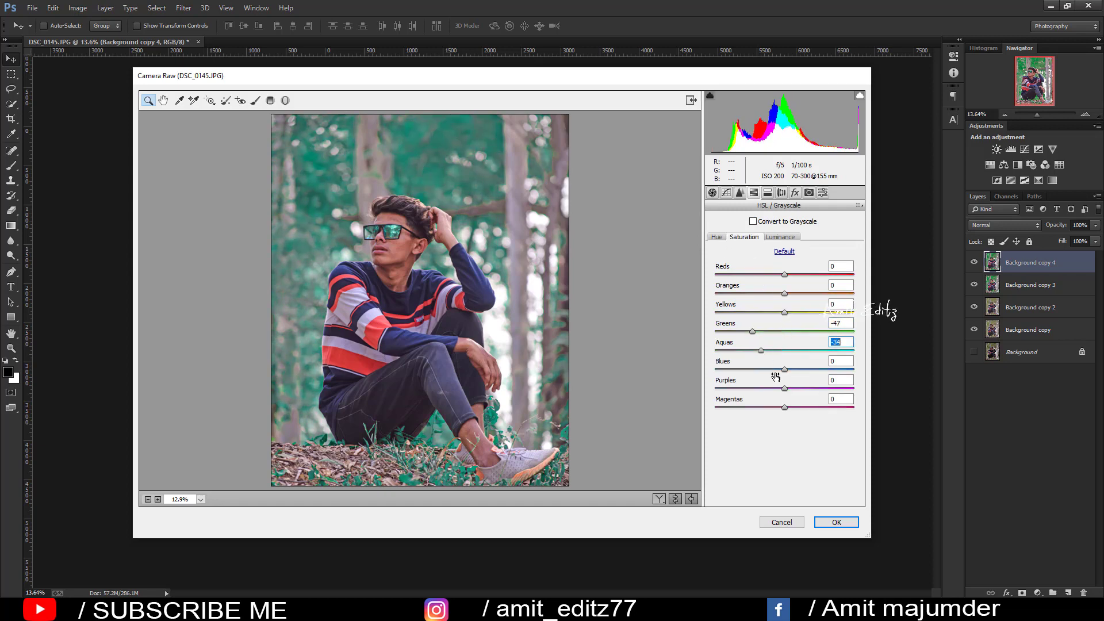
left_click(832, 522)
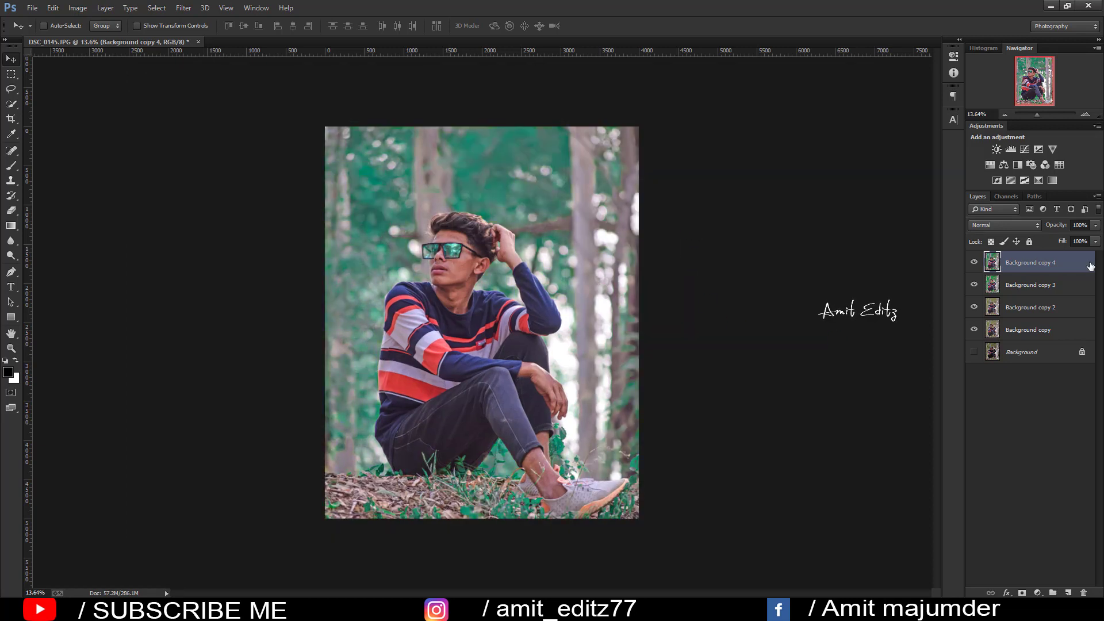
On a new copy, shift Greens hue toward teal in Camera Raw and darken Aquas luminance to -33
left_click_drag(1046, 264, 1068, 592)
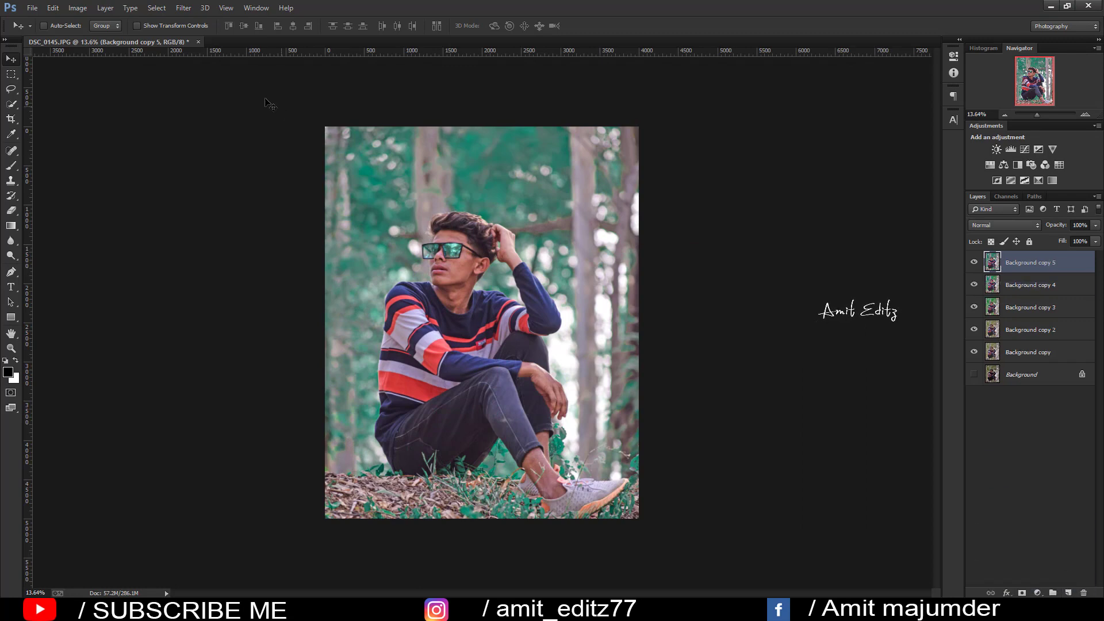
left_click(183, 8)
left_click(210, 76)
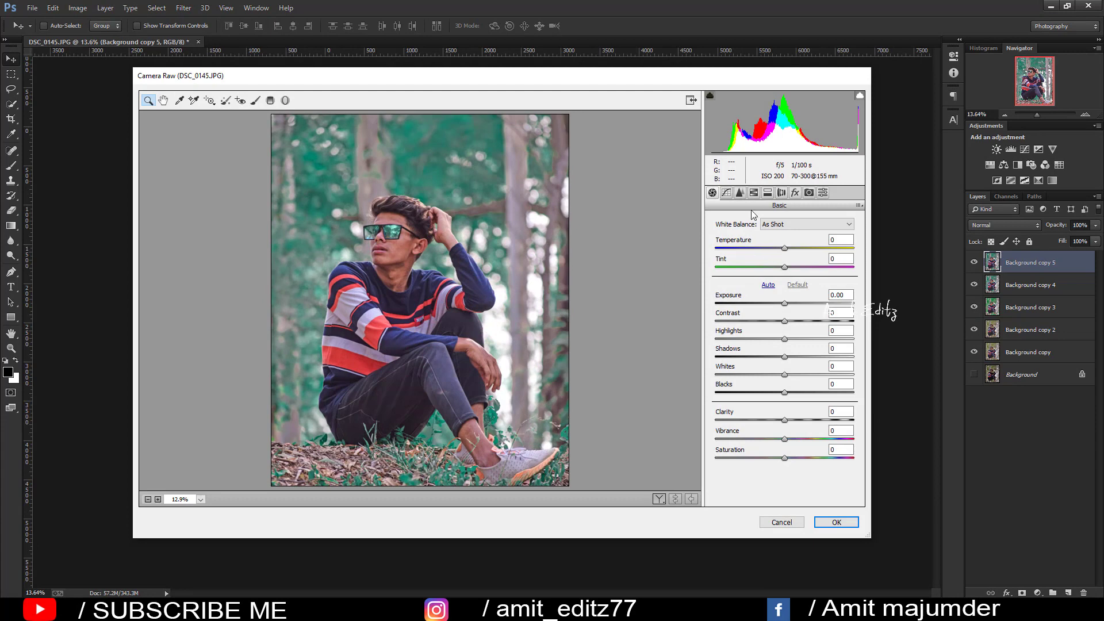
left_click(754, 192)
left_click(716, 237)
left_click_drag(785, 332, 875, 345)
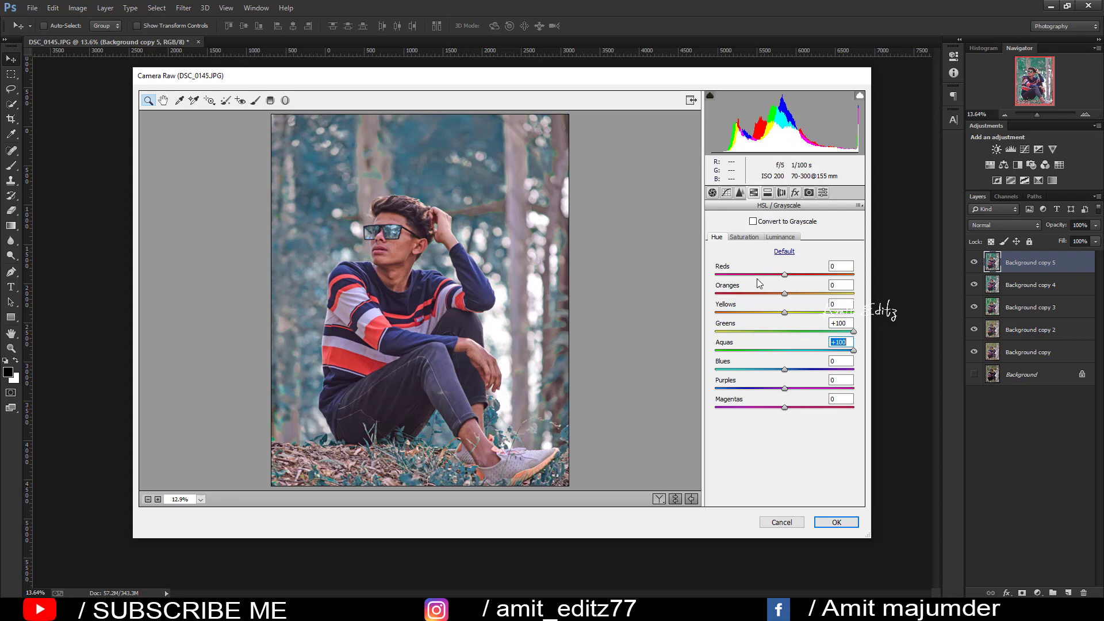
left_click(744, 236)
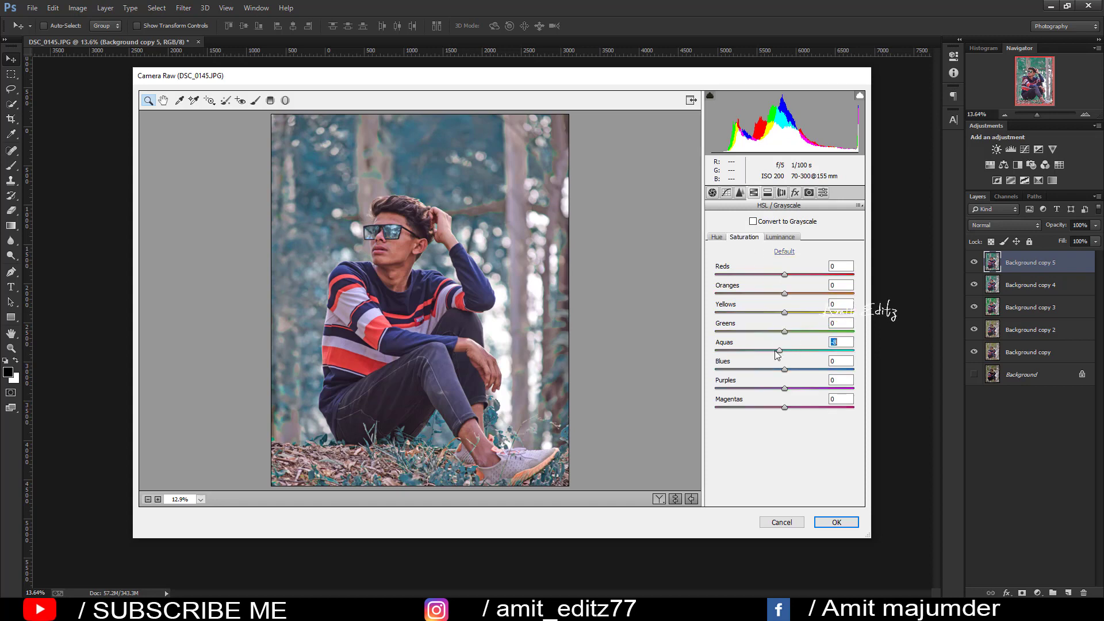
mouse_move(776, 352)
left_mouse_down()
mouse_move(766, 353)
mouse_move(797, 353)
left_mouse_up()
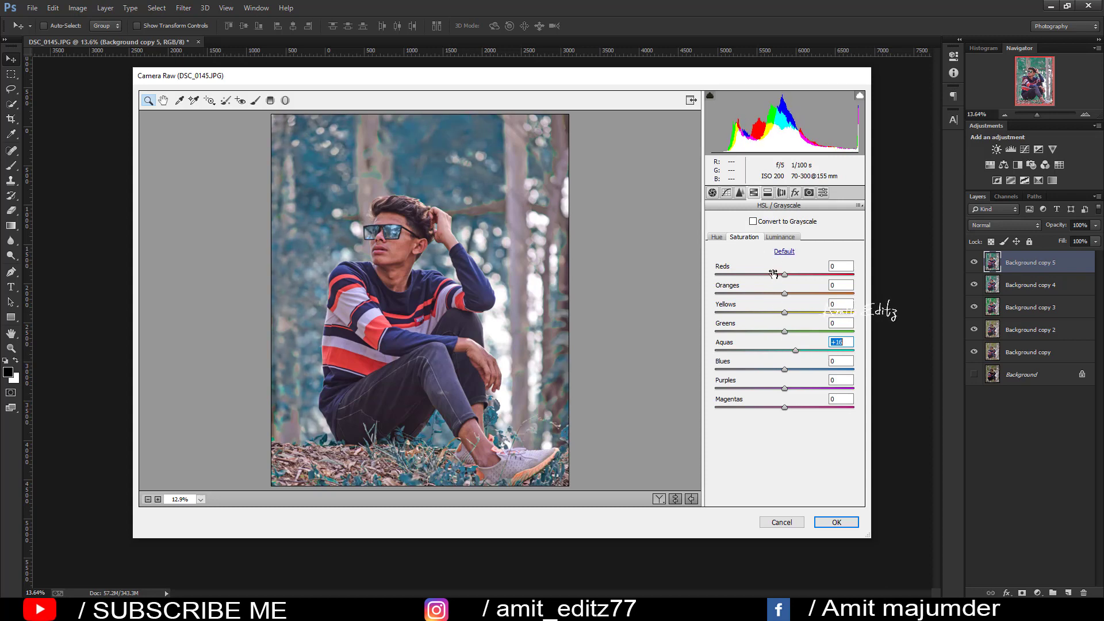
left_click(781, 237)
mouse_move(782, 352)
left_mouse_down()
mouse_move(762, 352)
mouse_move(776, 350)
left_mouse_up()
Brighten Oranges luminance to +26, shift Reds hue to +9, mute oranges and raise contrast
left_click(744, 237)
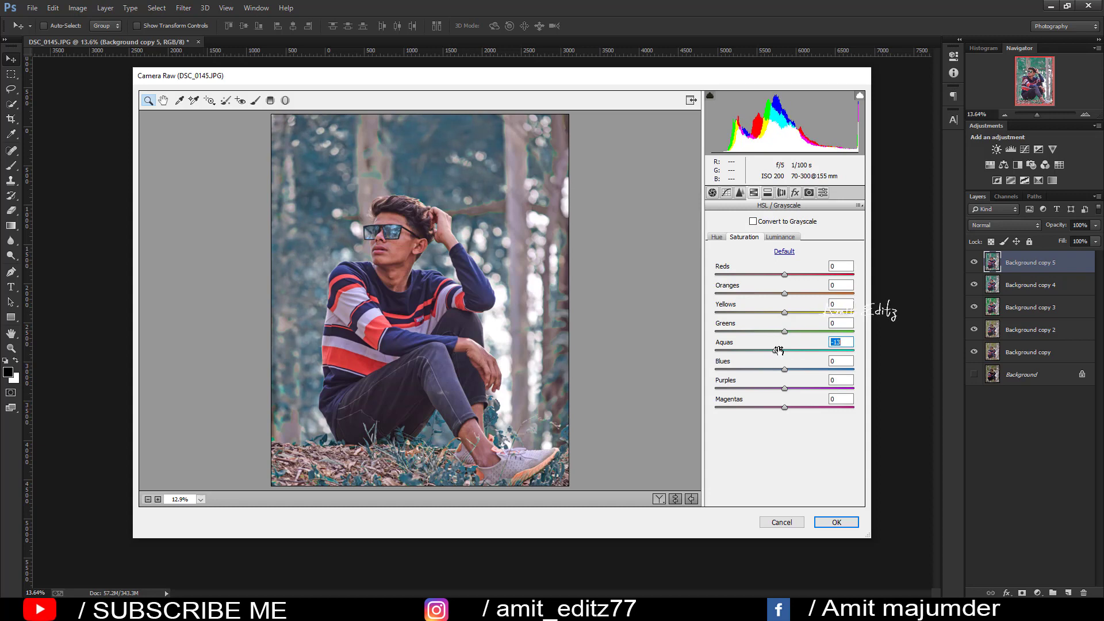
left_click(781, 237)
left_click_drag(799, 293, 802, 293)
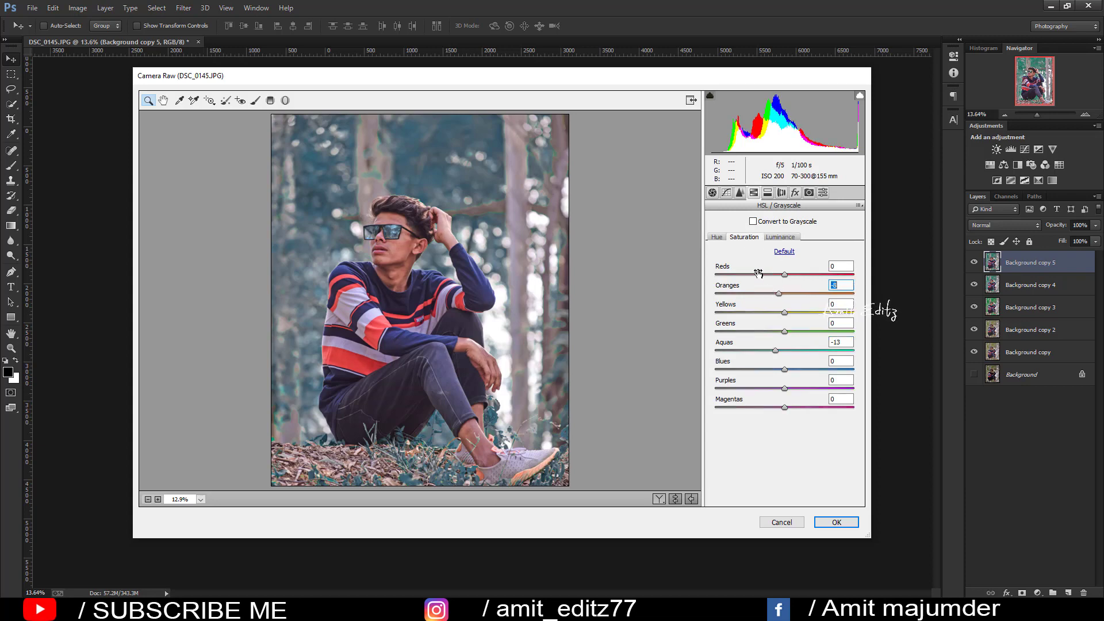
left_click(717, 237)
mouse_move(785, 274)
left_mouse_down()
mouse_move(777, 269)
mouse_move(758, 293)
mouse_move(821, 357)
mouse_move(795, 392)
left_mouse_up()
left_click(744, 237)
left_click(713, 192)
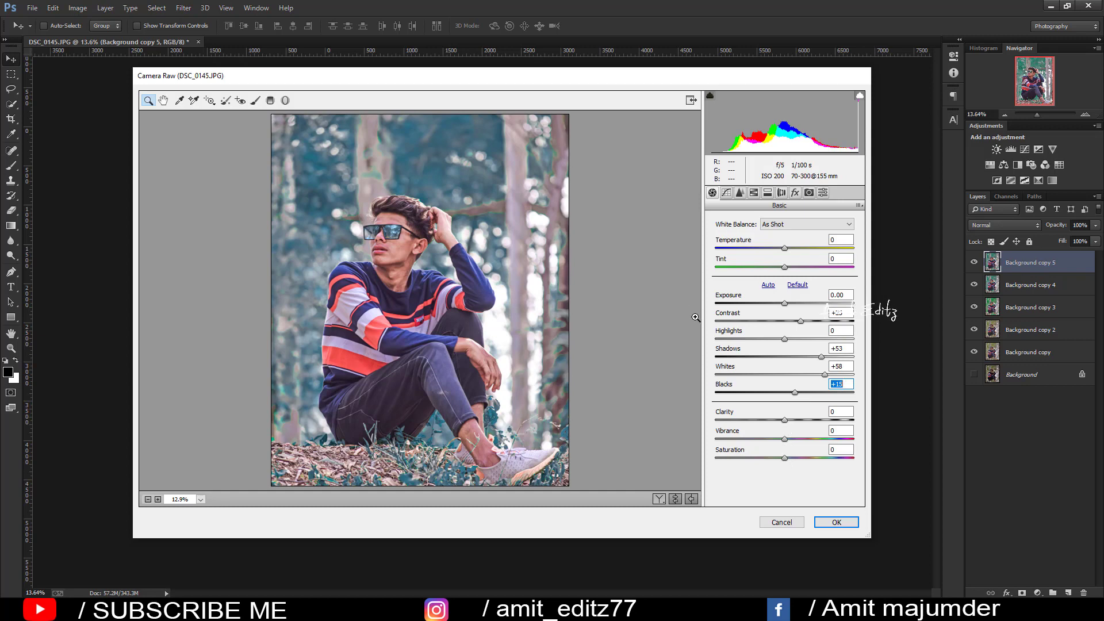
Lower Aquas saturation to -38, boost Blues saturation, and apply the Camera Raw pass
left_click(754, 194)
left_click_drag(775, 350, 758, 351)
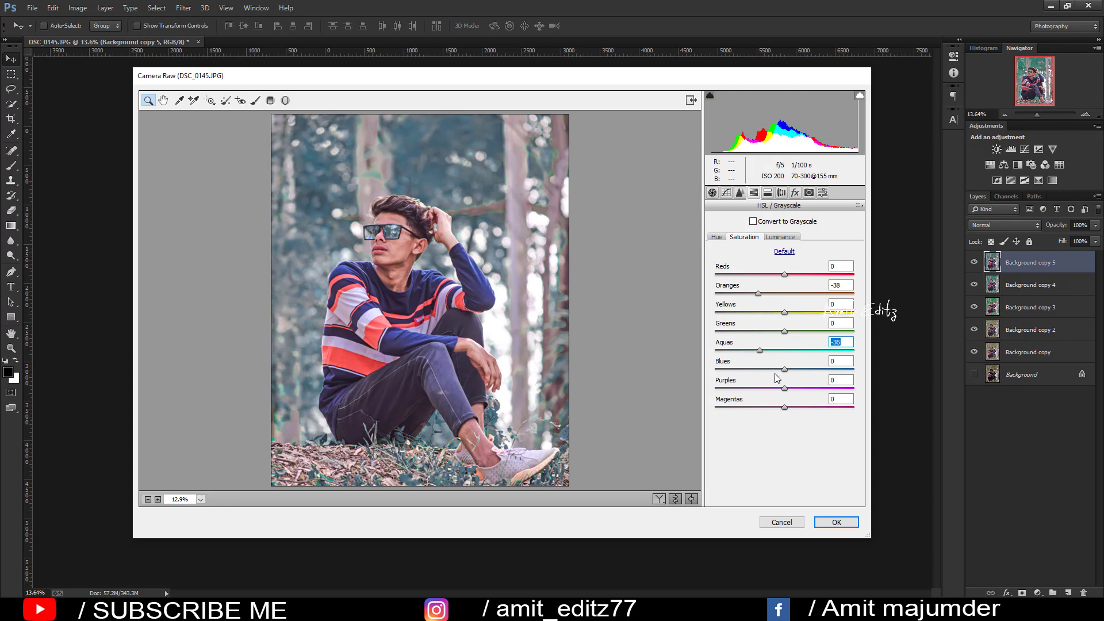
mouse_move(785, 370)
left_mouse_down()
mouse_move(818, 370)
mouse_move(789, 379)
mouse_move(771, 353)
left_mouse_up()
left_click(823, 523)
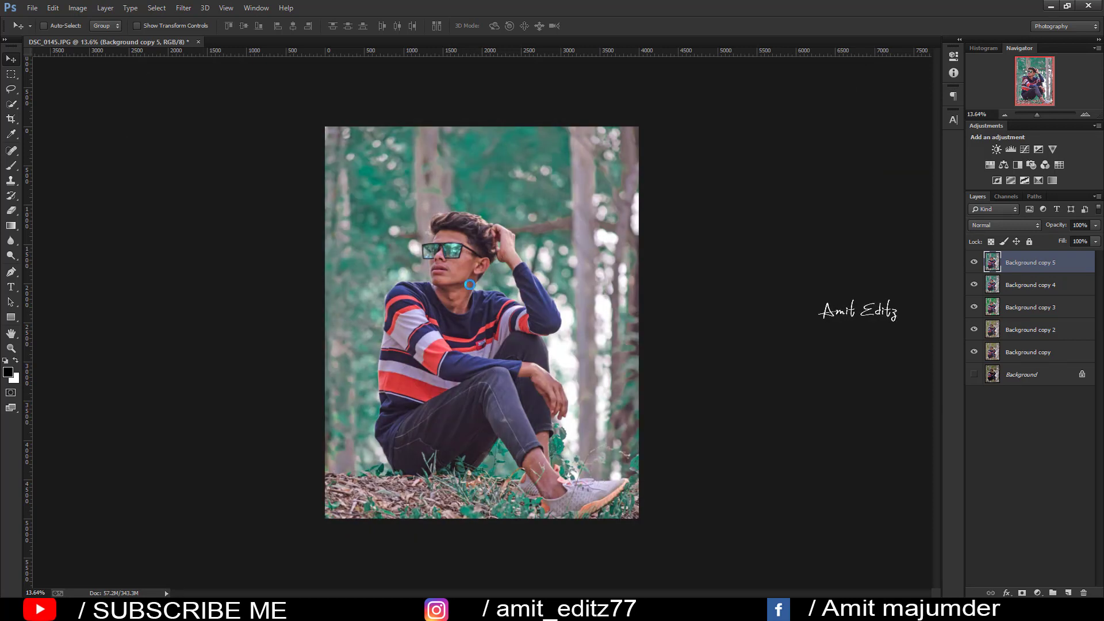
scroll(460, 222, "up", 1)
Select the Mixer Brush Tool and reduce its size from 588 to 152 px
scroll(432, 202, "up", 2)
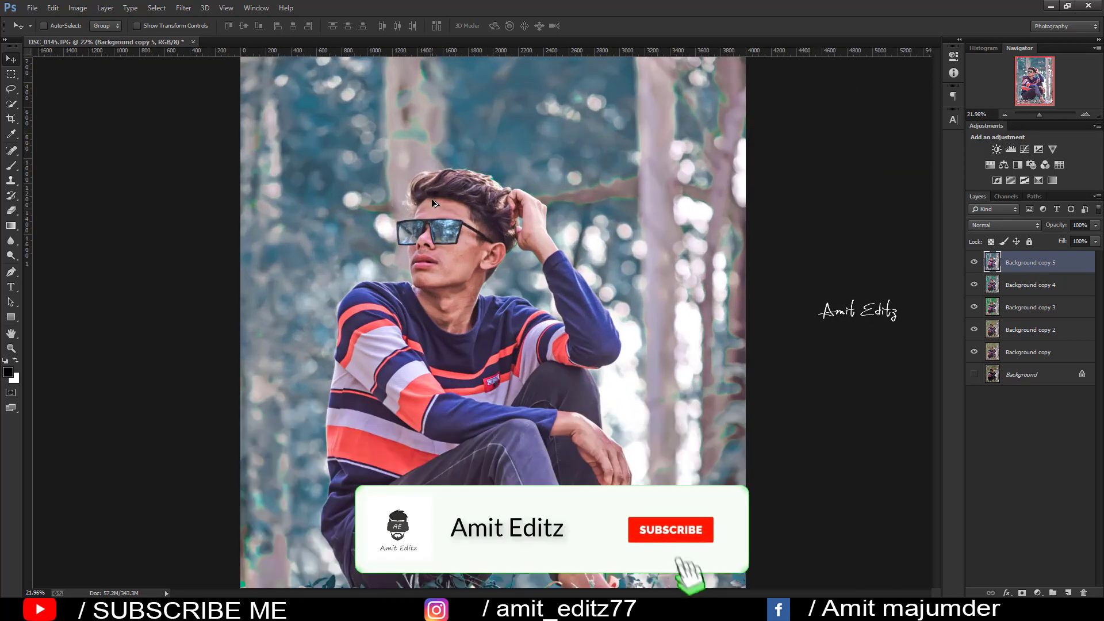
scroll(432, 203, "up", 3)
scroll(433, 202, "up", 2)
scroll(432, 202, "up", 1)
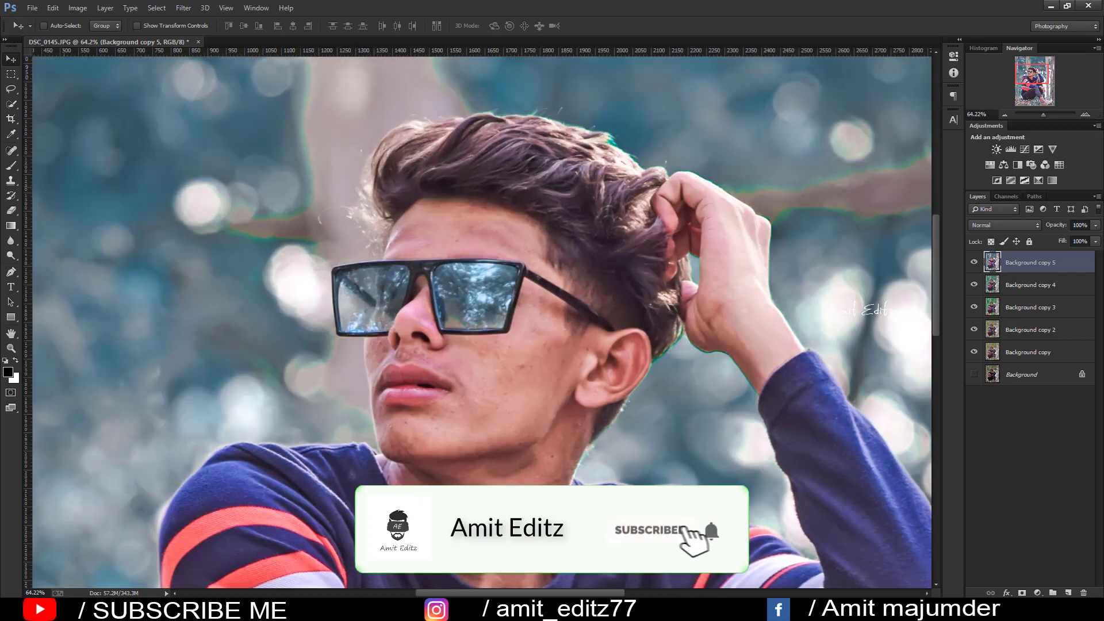
right_click(11, 165)
left_click(39, 197)
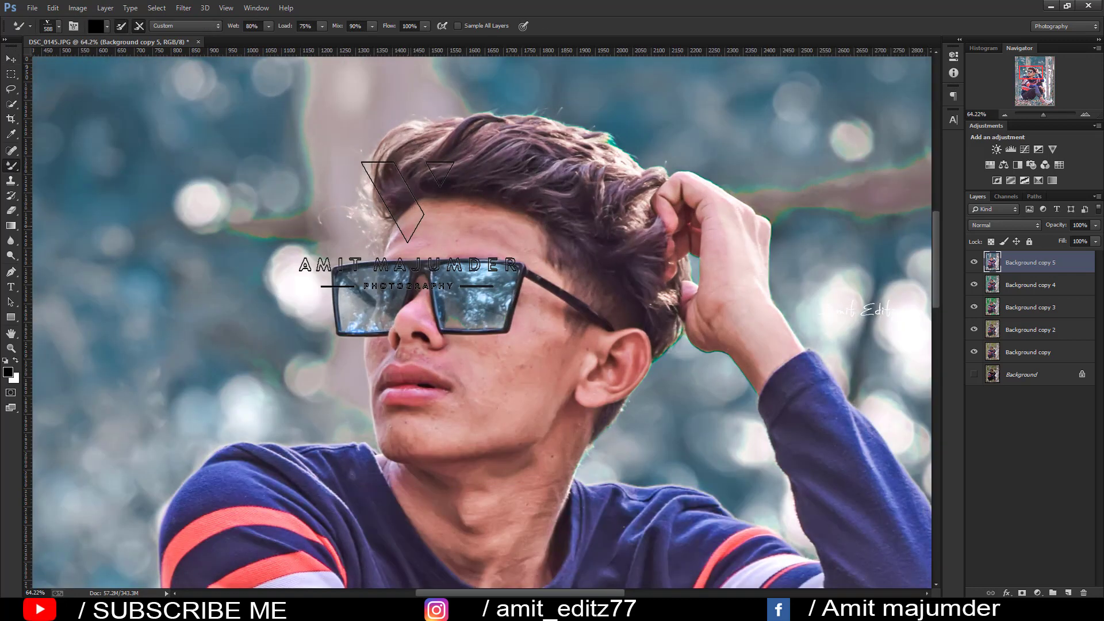
right_click(431, 299)
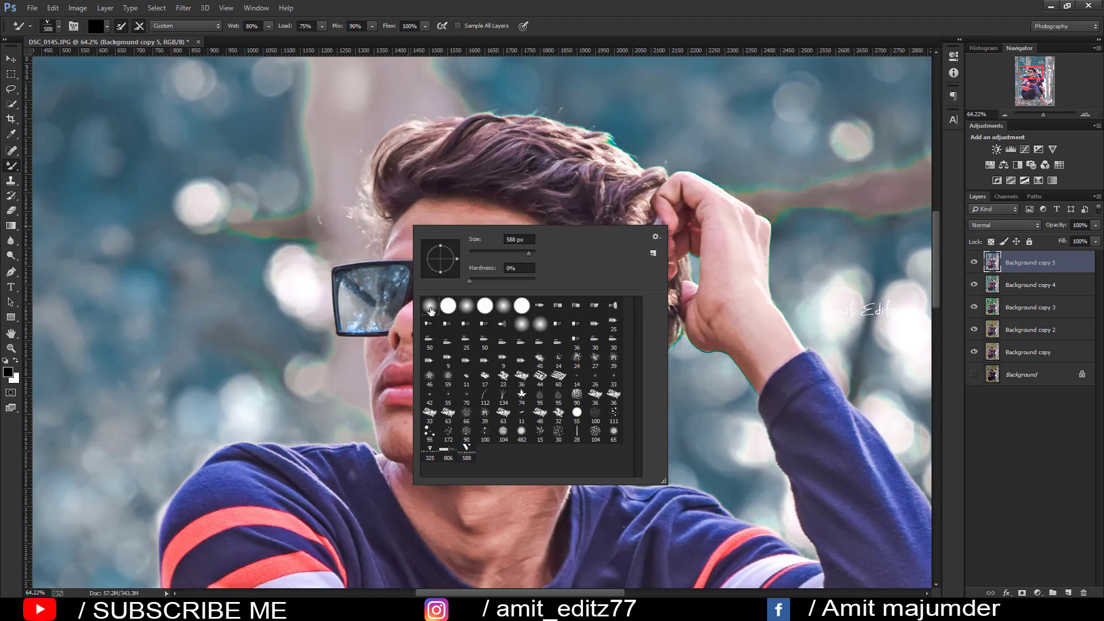
left_click_drag(312, 228, 233, 225)
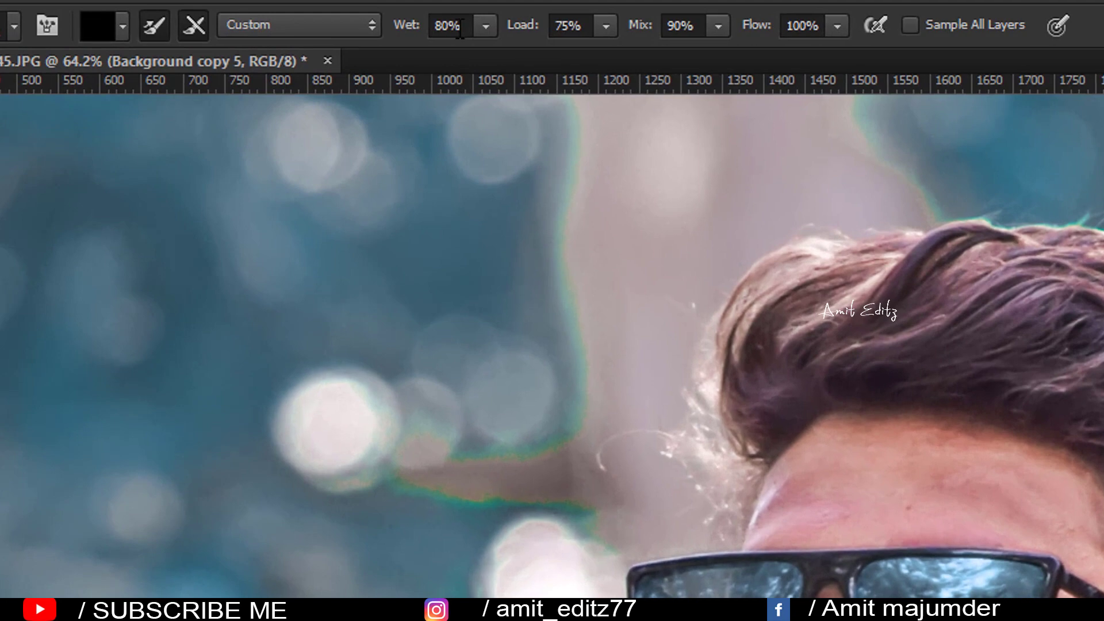
Set the Mixer Brush to Mix 100%, Load 7% and Wet 16%
left_click(233, 25)
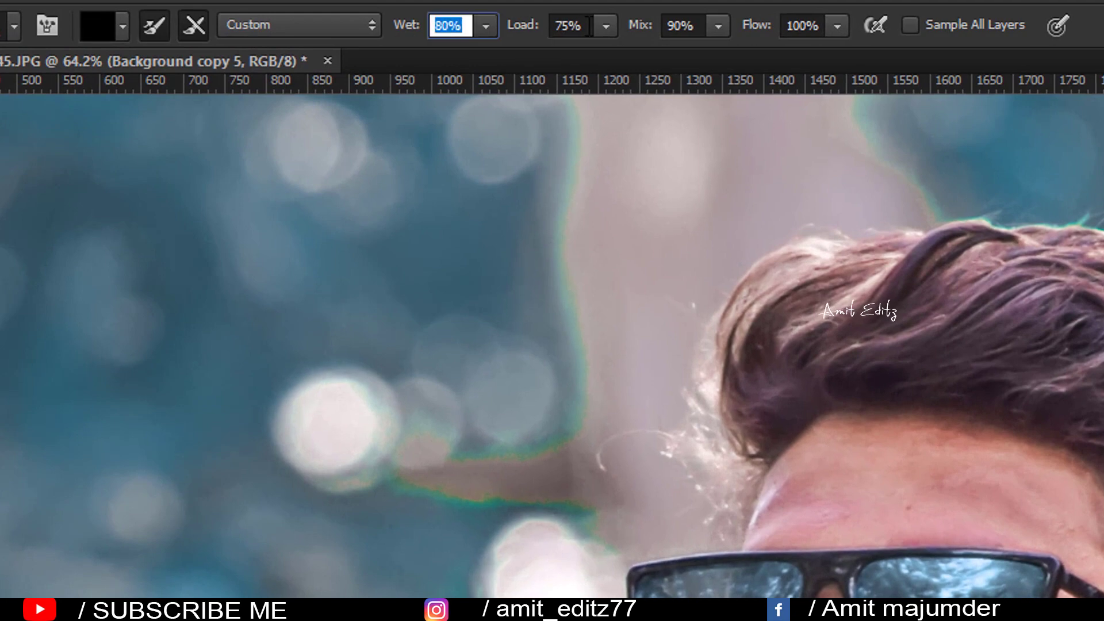
left_click(587, 26)
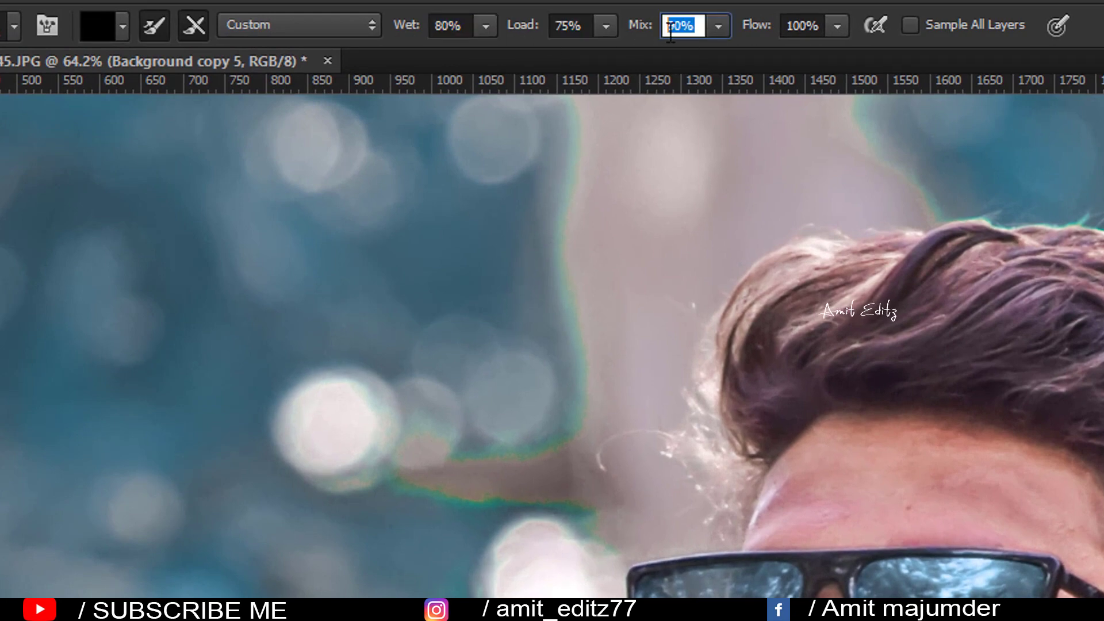
type("90")
key("Return")
type("100")
key("Return")
left_click_drag(539, 27, 522, 34)
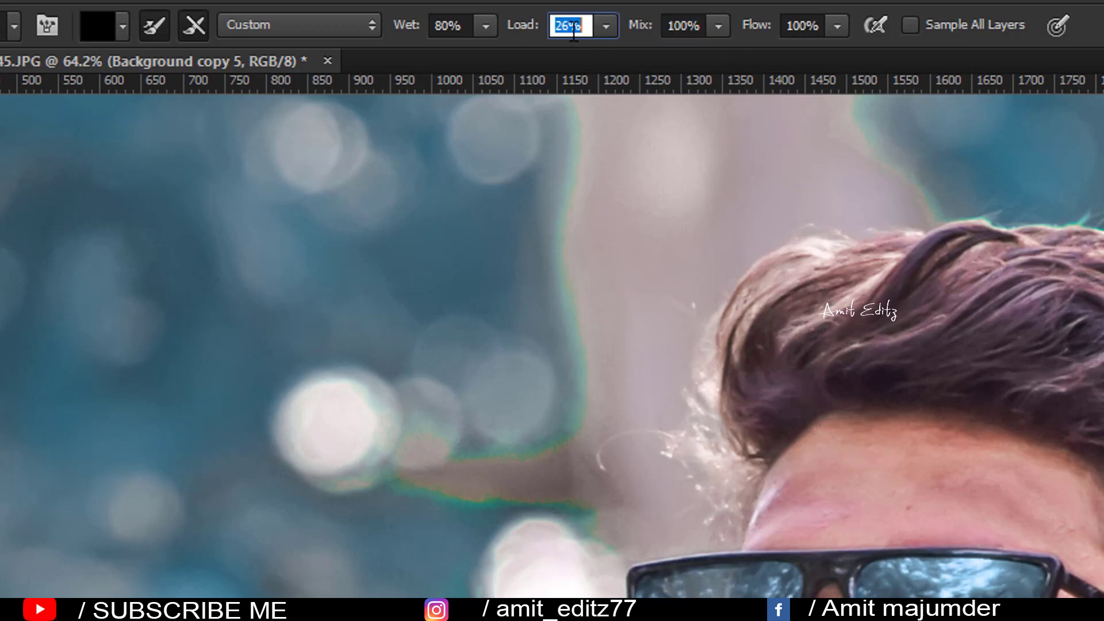
scroll(573, 29, "down", 6)
scroll(578, 27, "down", 6)
type("7")
left_click(451, 25)
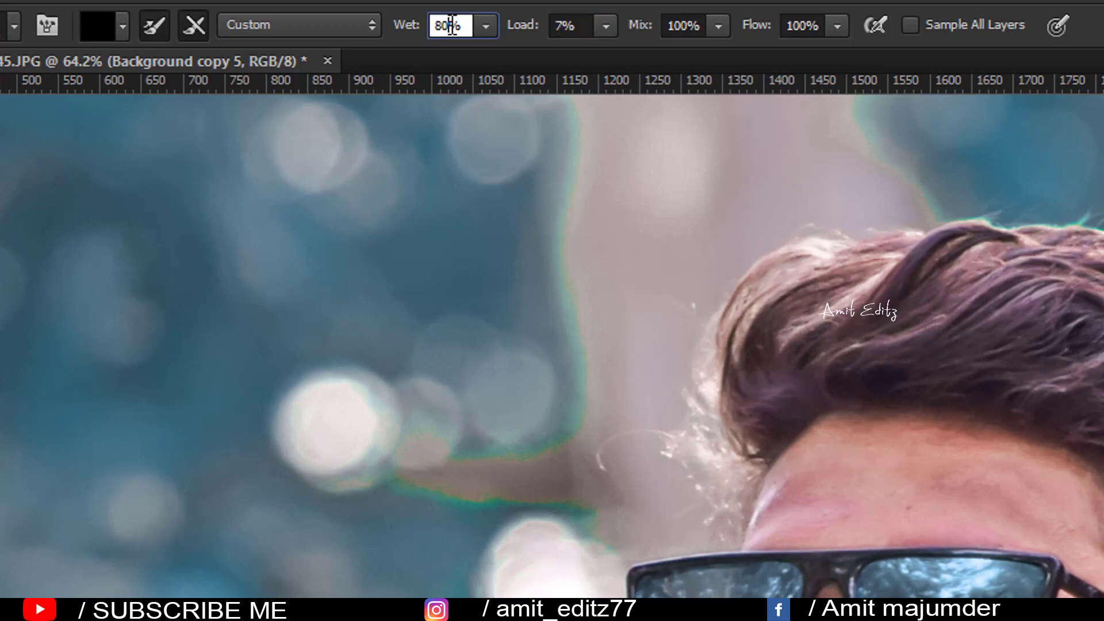
left_click(424, 28)
mouse_move(409, 32)
left_mouse_down()
mouse_move(331, 92)
mouse_move(351, 95)
left_mouse_up()
Clean the Mixer Brush so it carries no paint
left_click(189, 29)
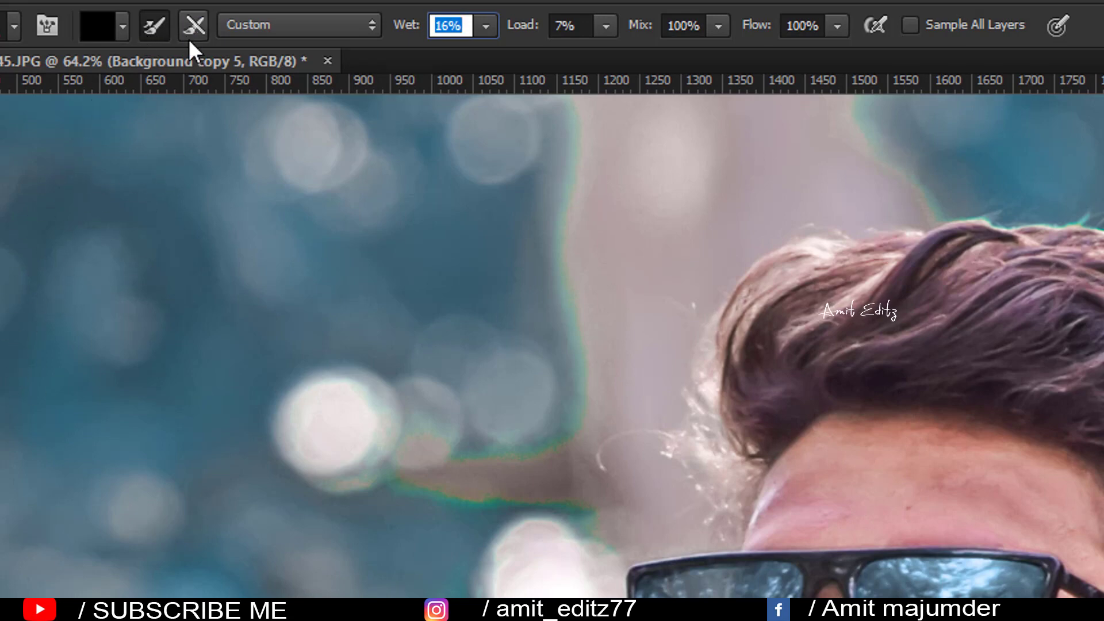
left_click(150, 25)
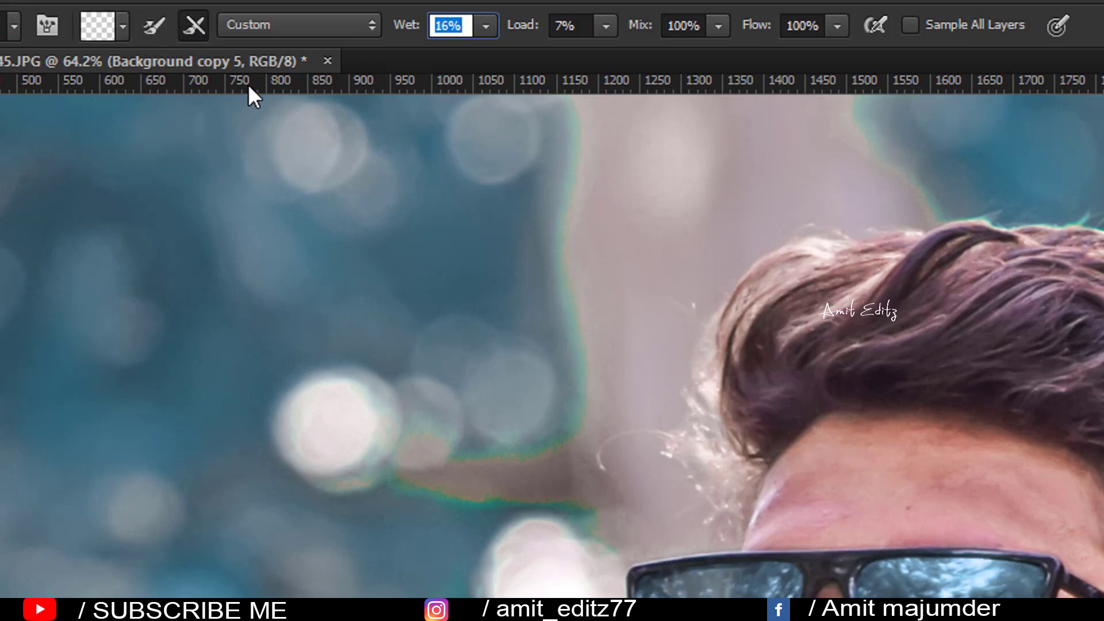
left_click(153, 27)
left_click_drag(1040, 491, 820, 474)
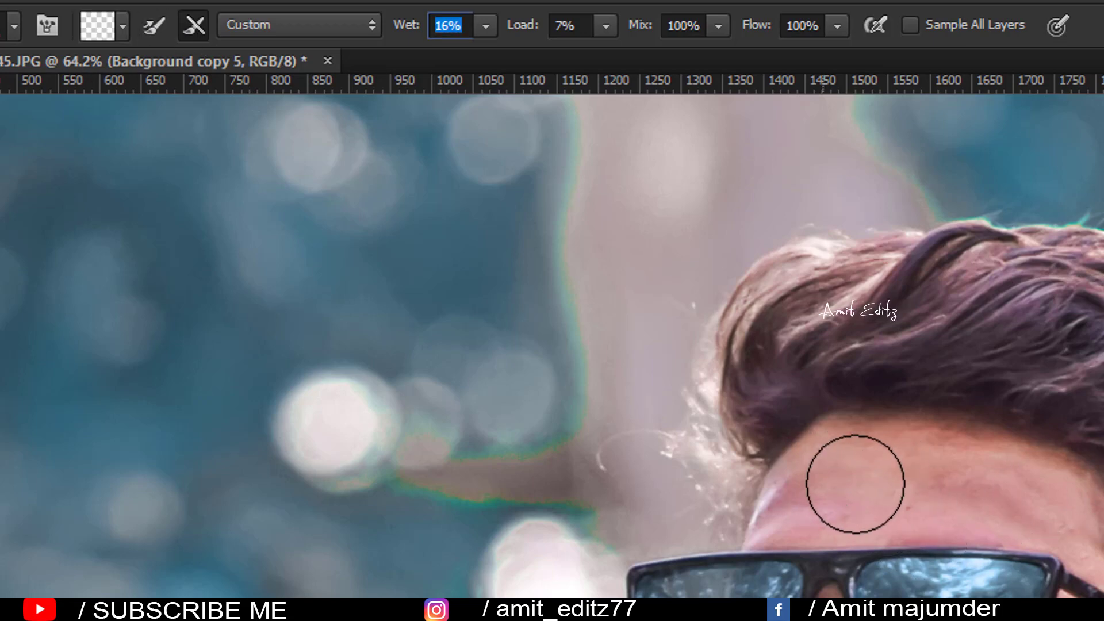
Blend the forehead, cheek, jaw and upper-lip skin, resizing the brush between 116 and 62
scroll(820, 473, "up", 2)
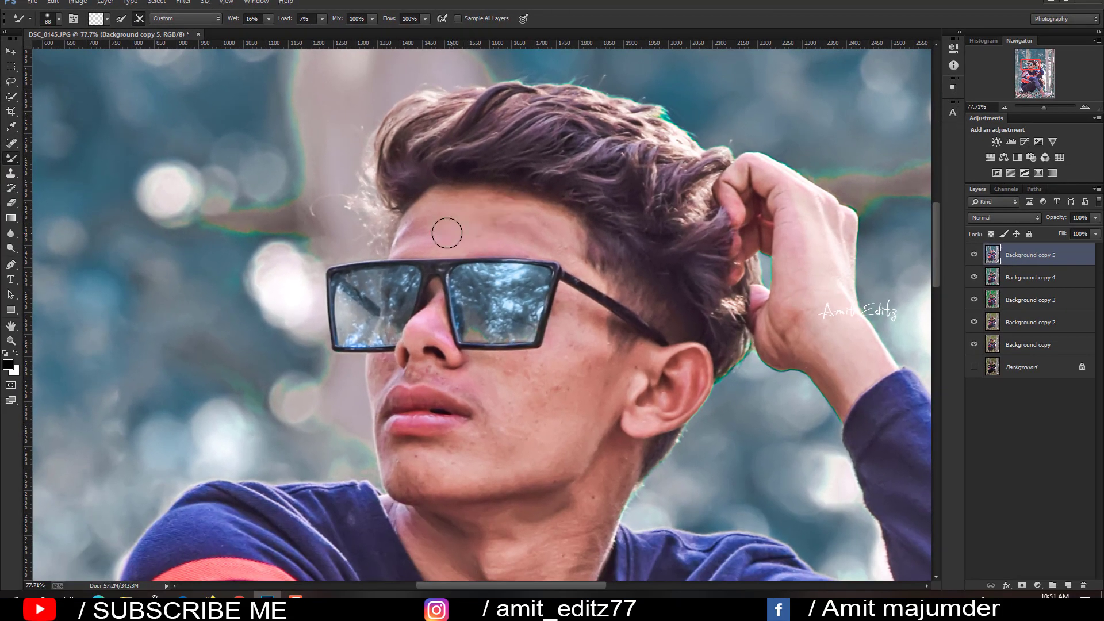
mouse_move(430, 221)
left_mouse_down()
mouse_move(444, 234)
mouse_move(533, 217)
mouse_move(468, 240)
mouse_move(404, 239)
left_mouse_up()
key("bracketright")
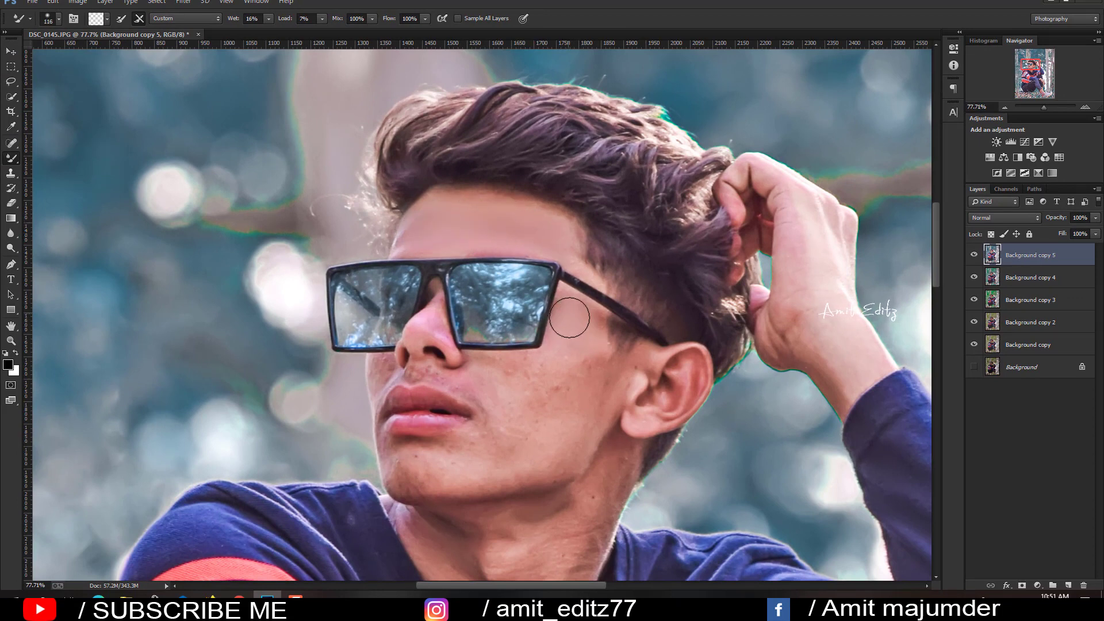
mouse_move(528, 377)
left_mouse_down()
mouse_move(569, 365)
mouse_move(446, 454)
mouse_move(565, 447)
left_mouse_up()
key("bracketleft")
key("bracketleft")
key("bracketleft")
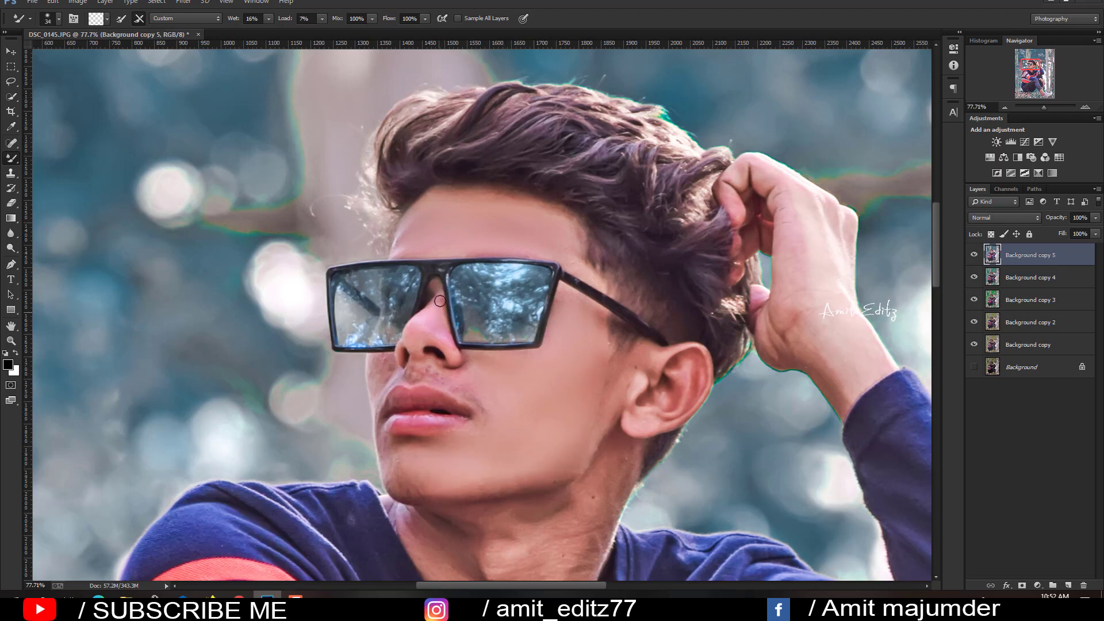
mouse_move(380, 368)
left_mouse_down()
mouse_move(377, 387)
mouse_move(435, 375)
left_mouse_up()
Smooth the neck skin with a roughly 101 px brush and zoom out to the whole photo
scroll(609, 326, "down", 3)
key("bracketright")
key("bracketright")
key("bracketright")
mouse_move(562, 424)
left_mouse_down()
mouse_move(581, 364)
mouse_move(508, 413)
mouse_move(541, 495)
mouse_move(460, 428)
left_mouse_up()
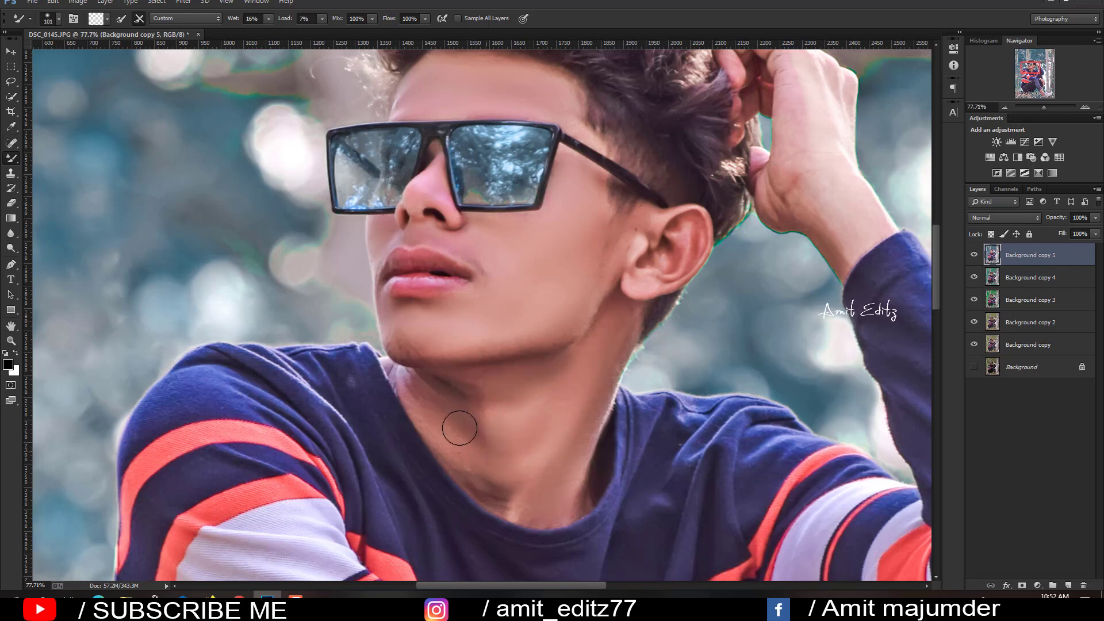
left_click_drag(459, 382, 370, 234)
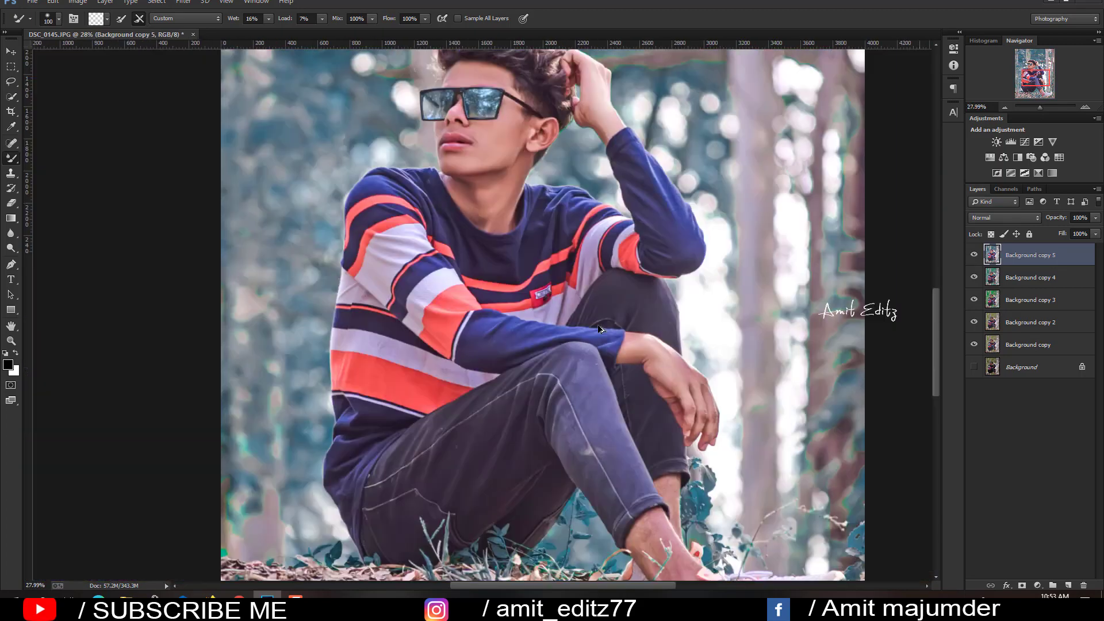
scroll(500, 290, "up", 3)
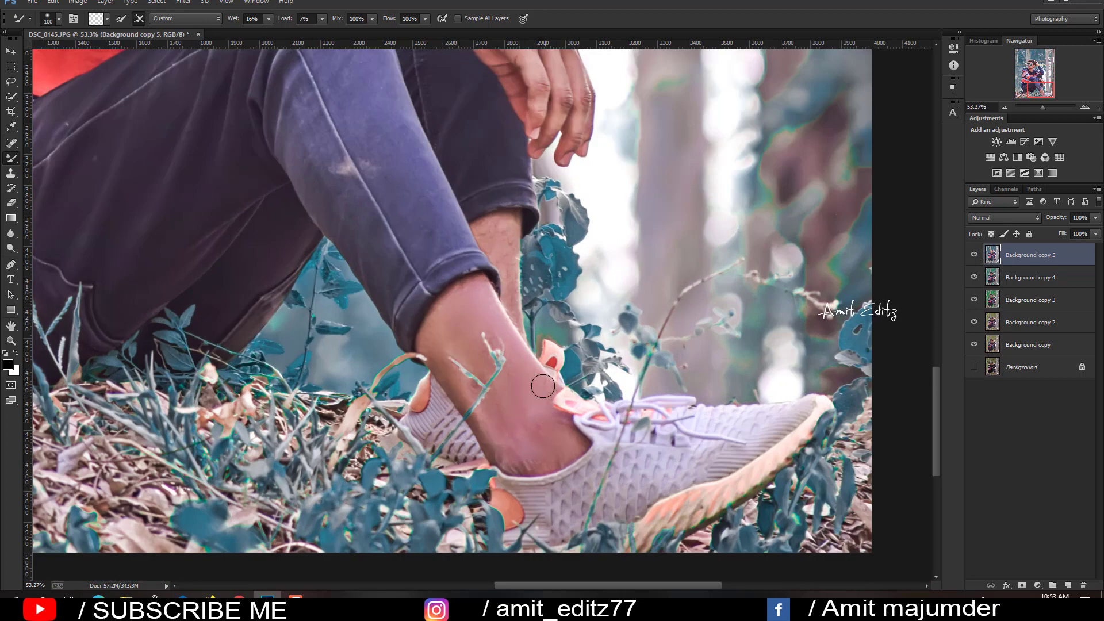
scroll(524, 244, "down", 3)
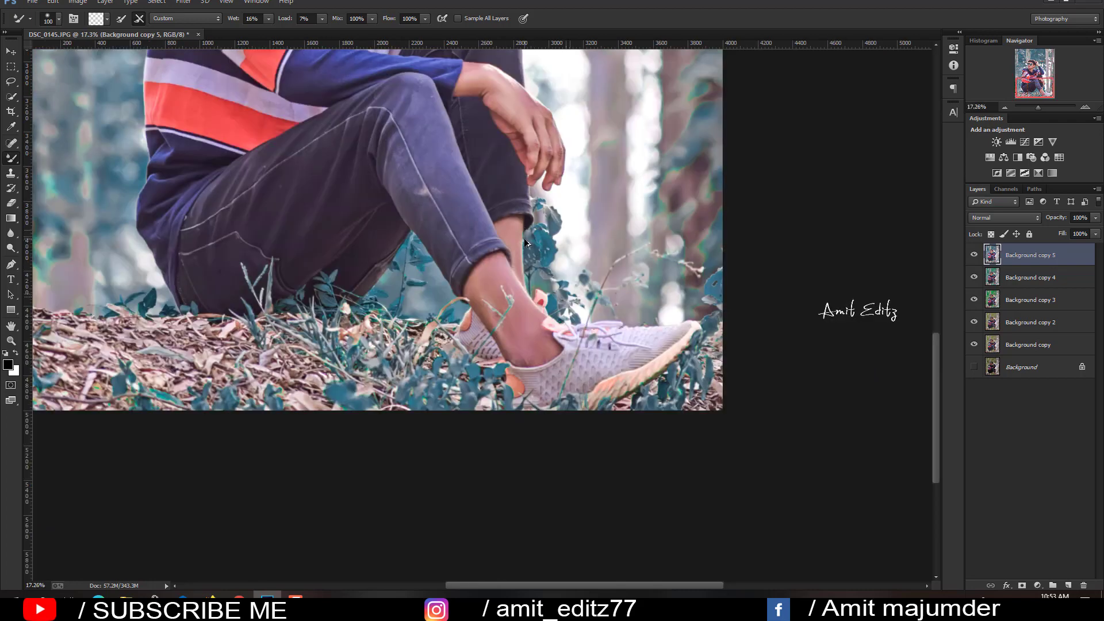
scroll(525, 247, "down", 2)
scroll(525, 247, "up", 1)
Merge Background copy through copy 4 into one layer and duplicate it
left_click(1041, 278, "ctrl")
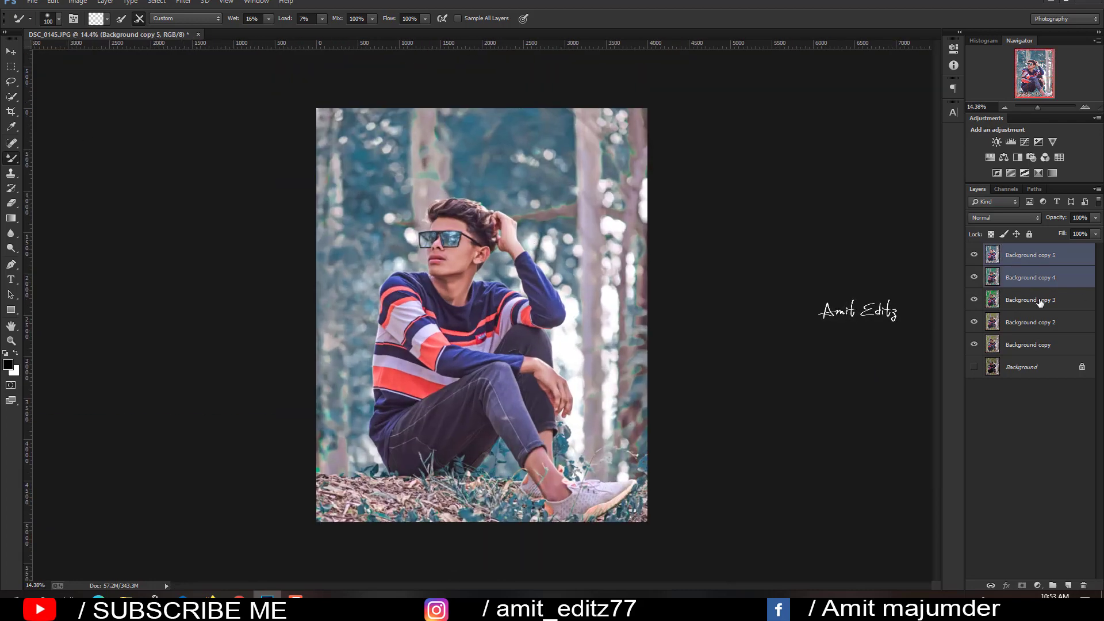
left_click(1039, 301, "ctrl")
left_click(1038, 323, "ctrl")
left_click(1039, 344, "ctrl")
right_click(1040, 345)
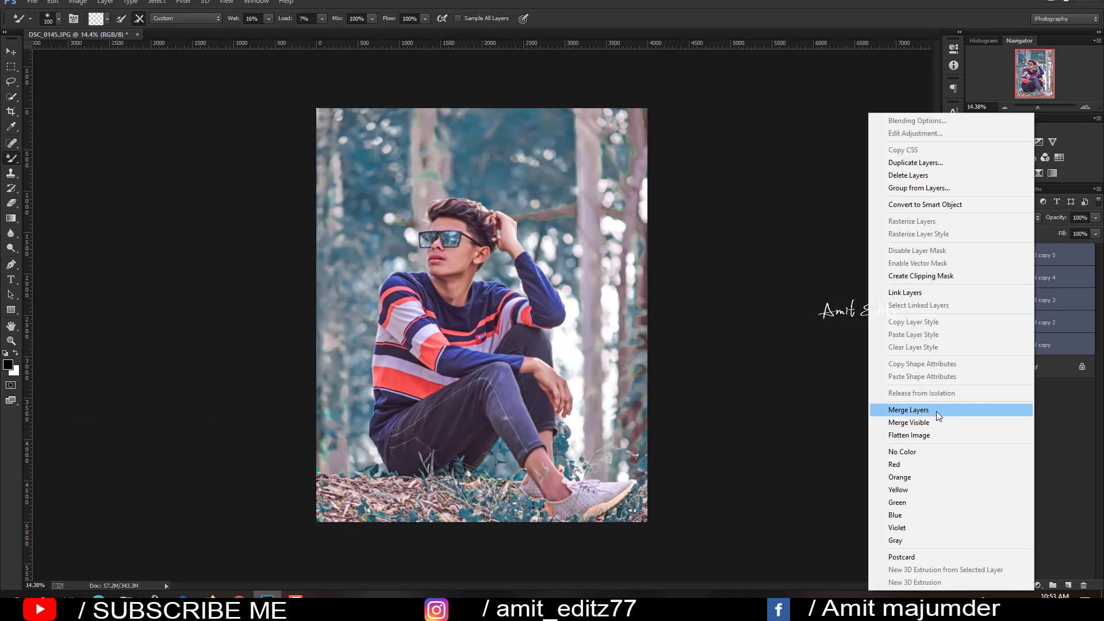
left_click(977, 409)
mouse_move(1035, 257)
left_mouse_down()
mouse_move(1076, 575)
mouse_move(1068, 586)
left_mouse_up()
Apply Camera Raw to the new copy with Contrast +14, Whites -24, Blacks -15
left_click(183, 2)
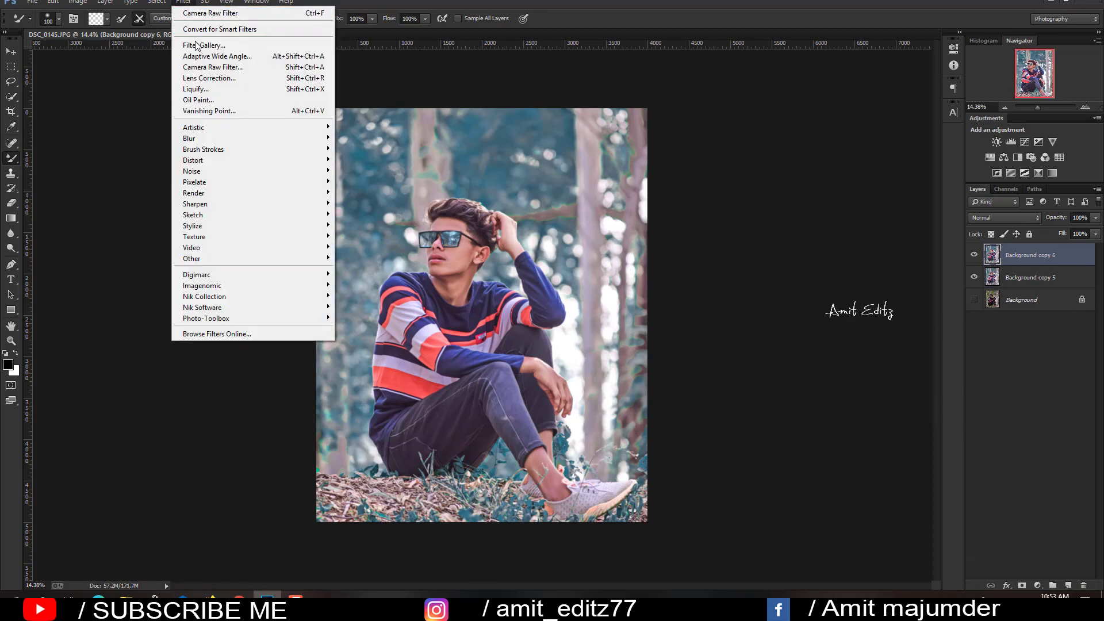
left_click(212, 67)
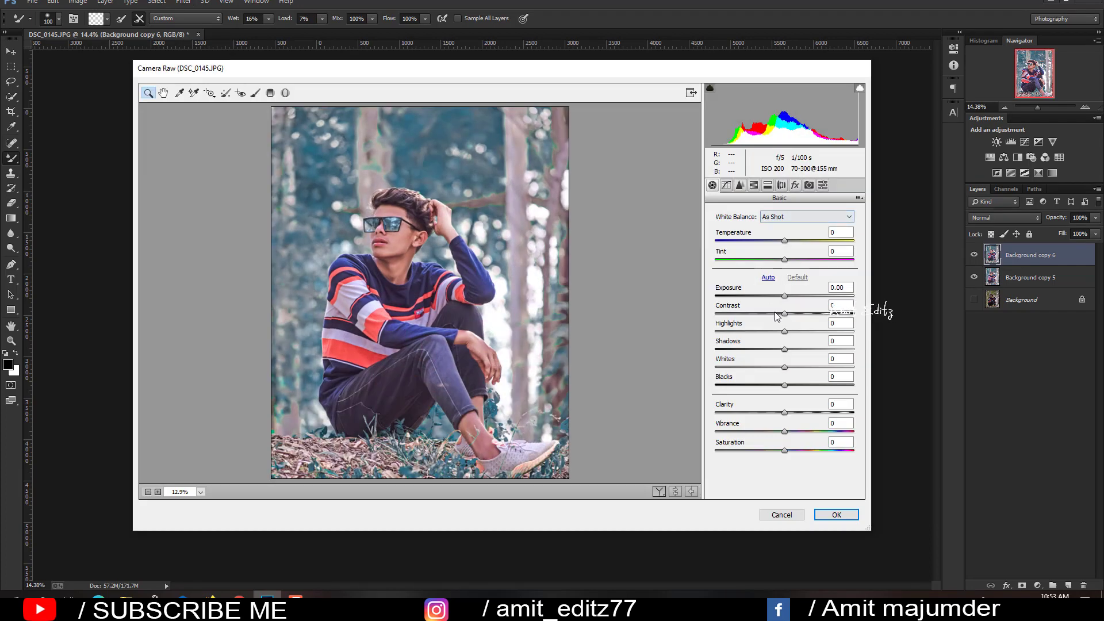
left_click_drag(777, 315, 787, 315)
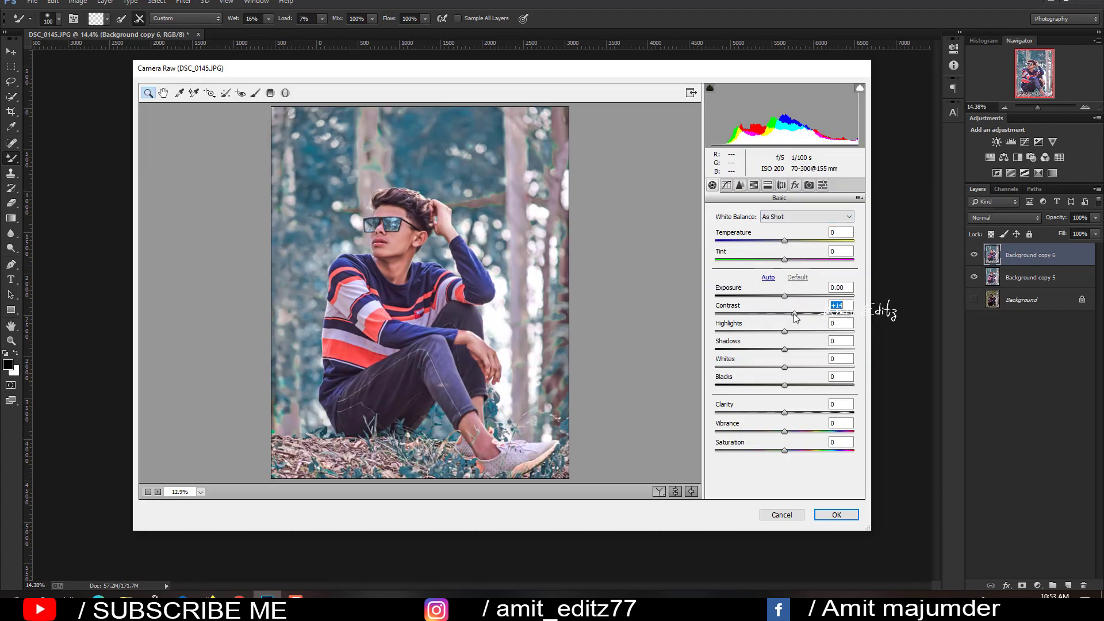
mouse_move(771, 367)
left_mouse_down()
mouse_move(757, 366)
mouse_move(791, 385)
mouse_move(775, 393)
mouse_move(789, 413)
left_mouse_up()
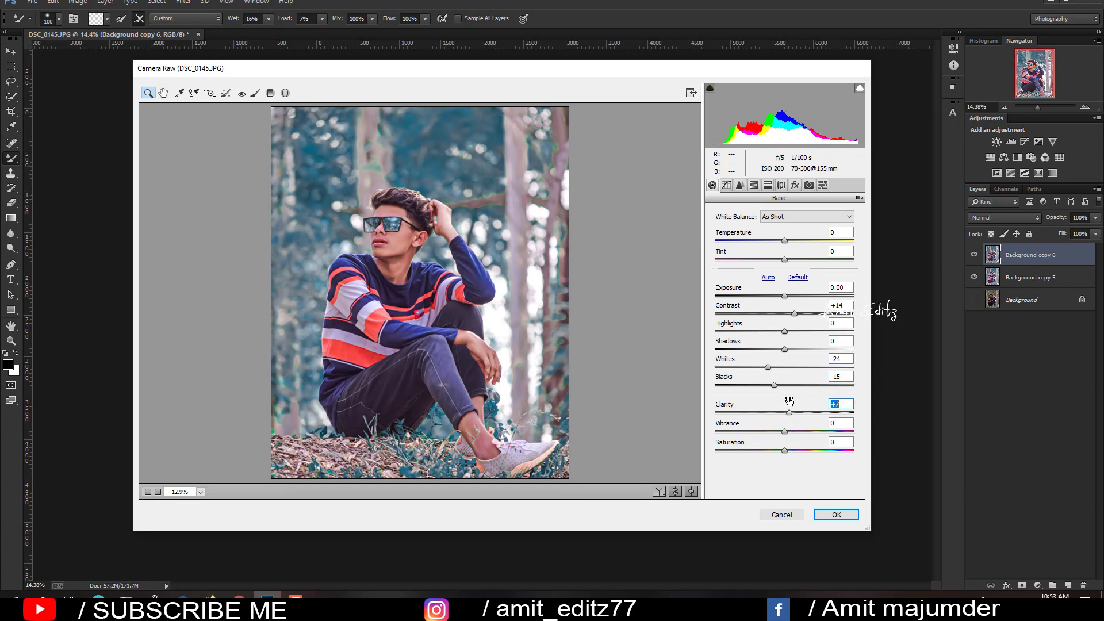
left_click(753, 185)
Brighten Oranges luminance to +49, set Aquas hue to +100, and desaturate the greens and aquas
left_click(781, 229)
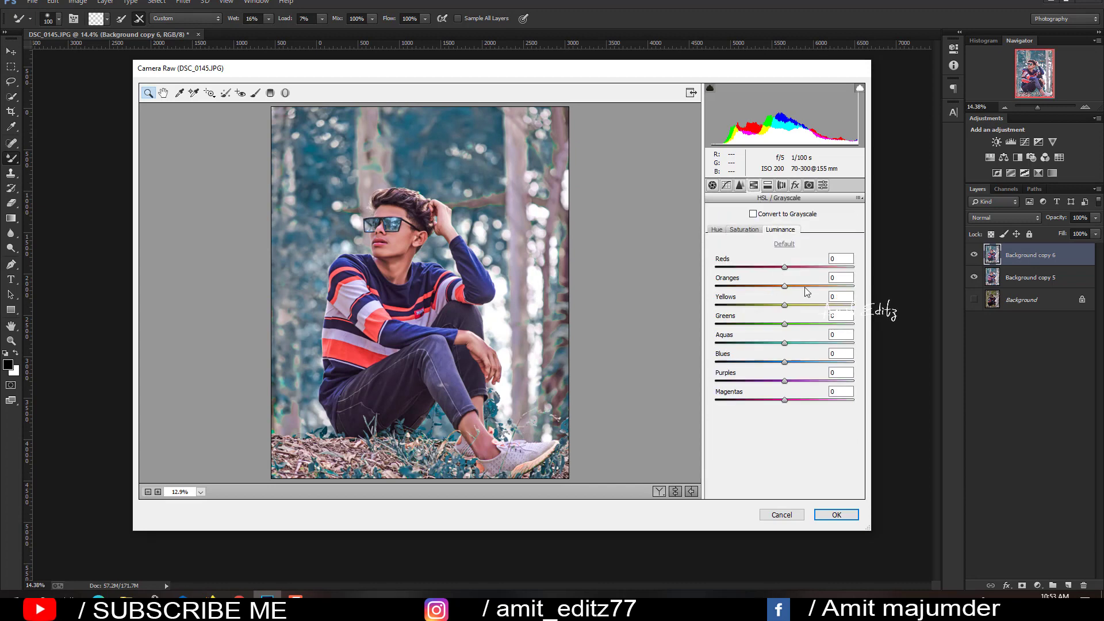
mouse_move(805, 286)
left_mouse_down()
mouse_move(819, 285)
mouse_move(758, 286)
mouse_move(768, 289)
left_mouse_up()
left_click(744, 230)
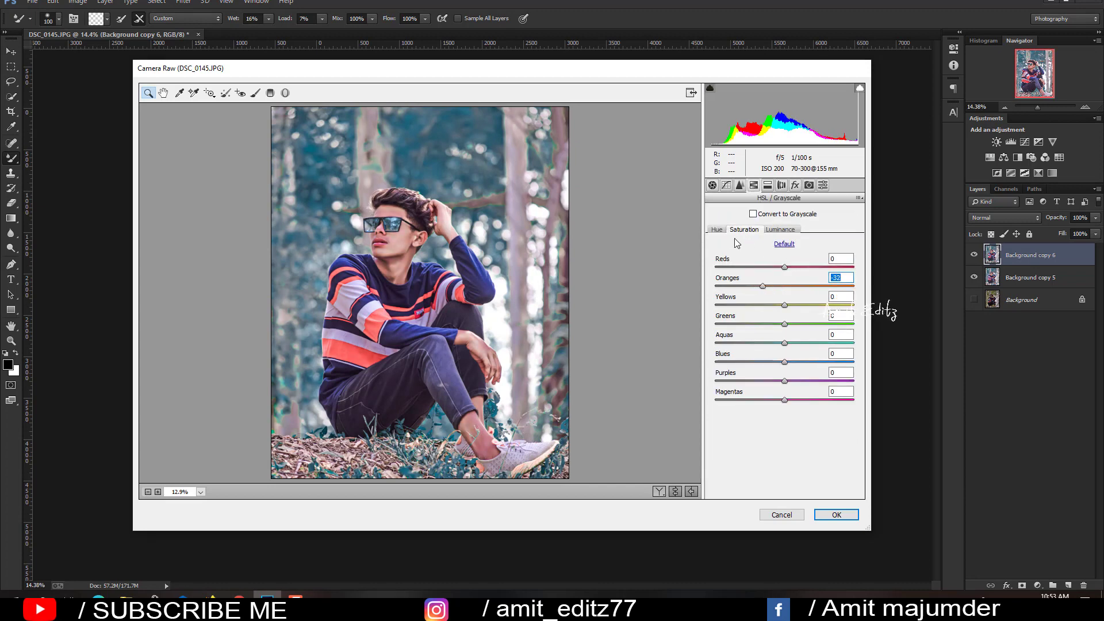
left_click(717, 230)
left_click(840, 335)
type("100")
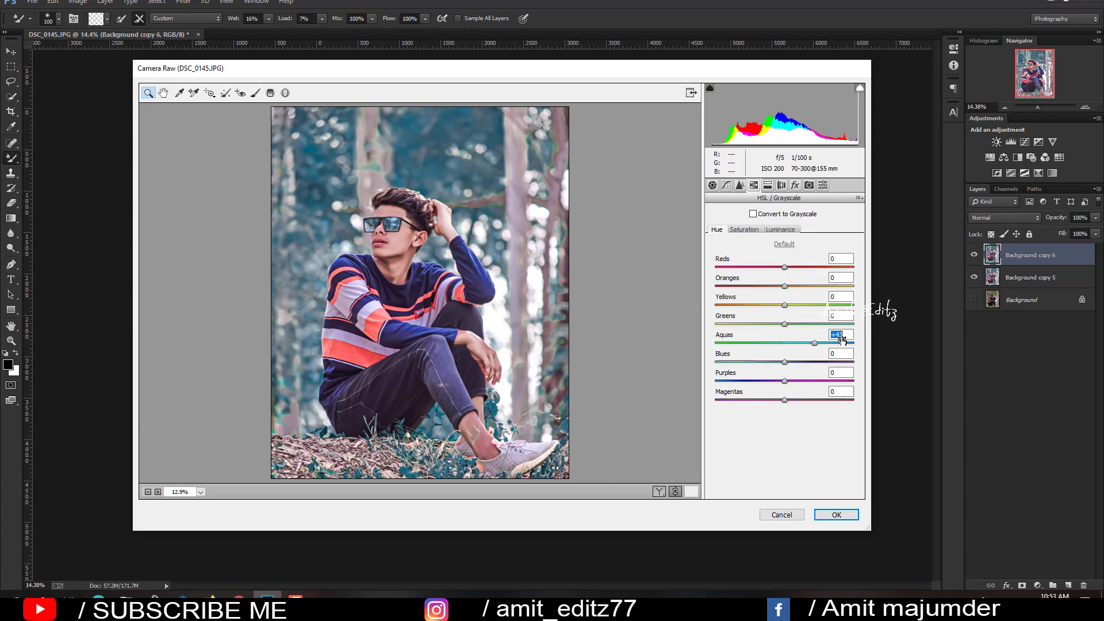
key("Return")
left_click(744, 230)
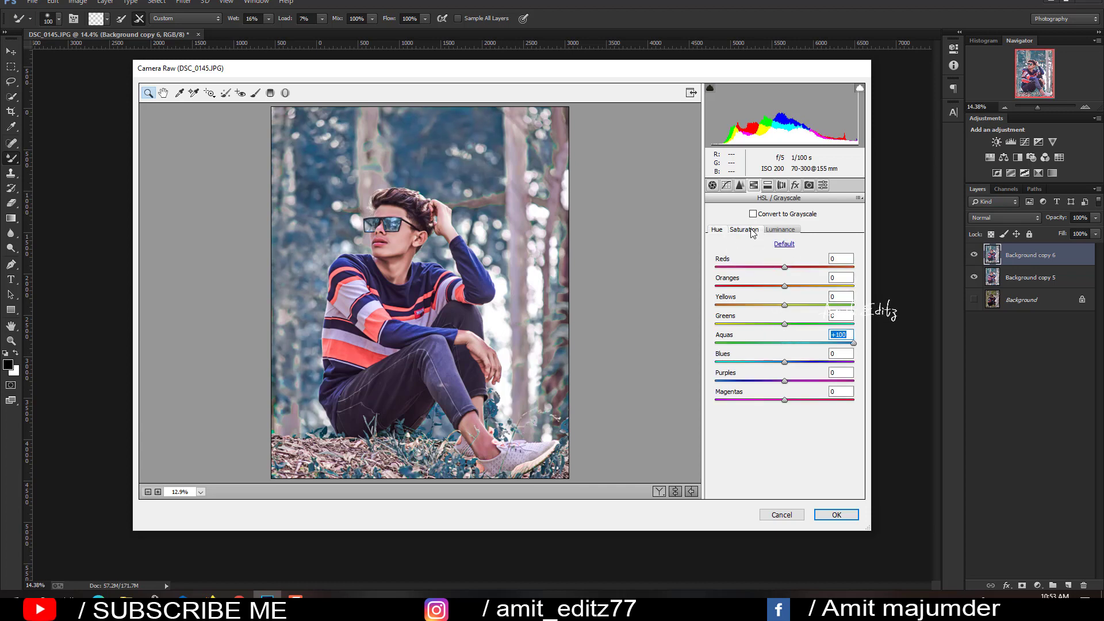
mouse_move(784, 324)
left_mouse_down()
mouse_move(755, 324)
mouse_move(772, 343)
mouse_move(768, 362)
left_mouse_up()
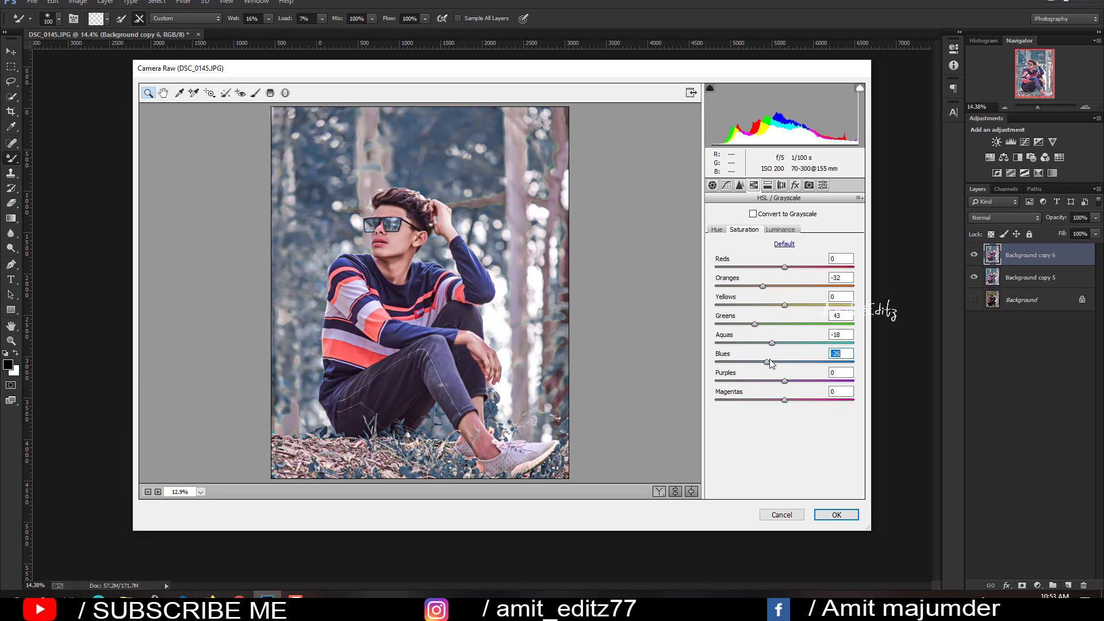
Add a -15 dark vignette and cool split toning with hues 194 and 198
left_click(796, 184)
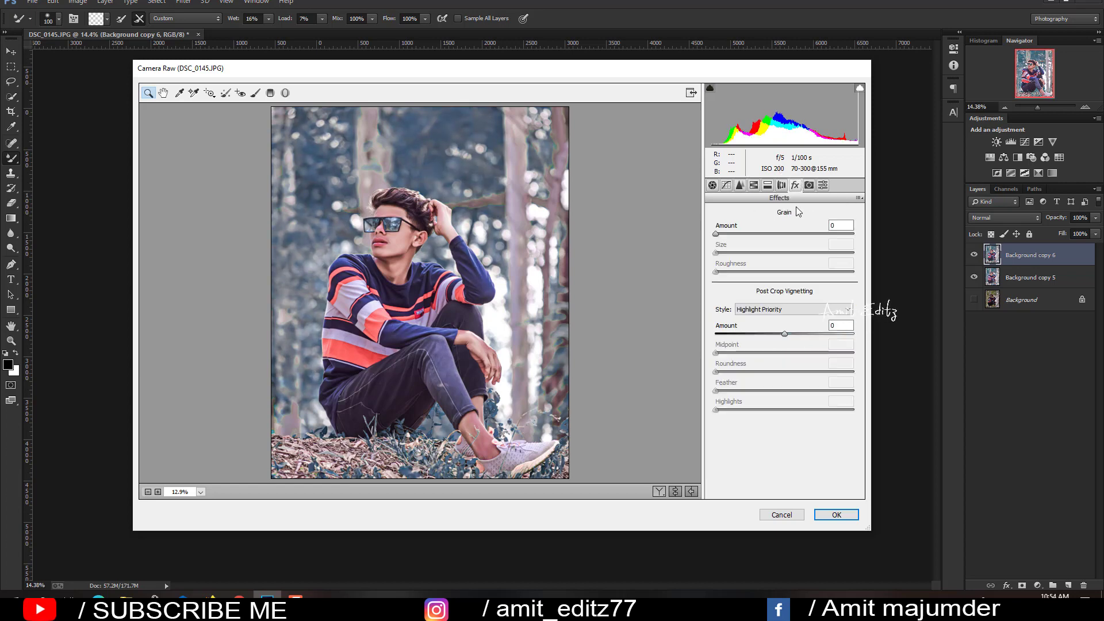
mouse_move(784, 333)
left_mouse_down()
mouse_move(770, 331)
mouse_move(790, 390)
left_mouse_up()
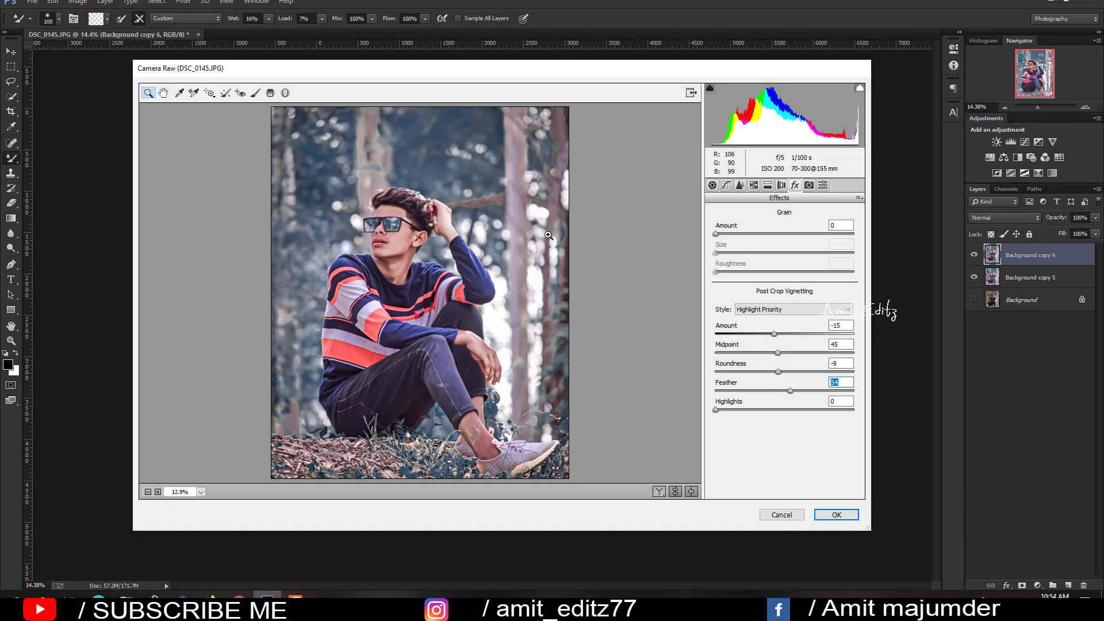
left_click(768, 185)
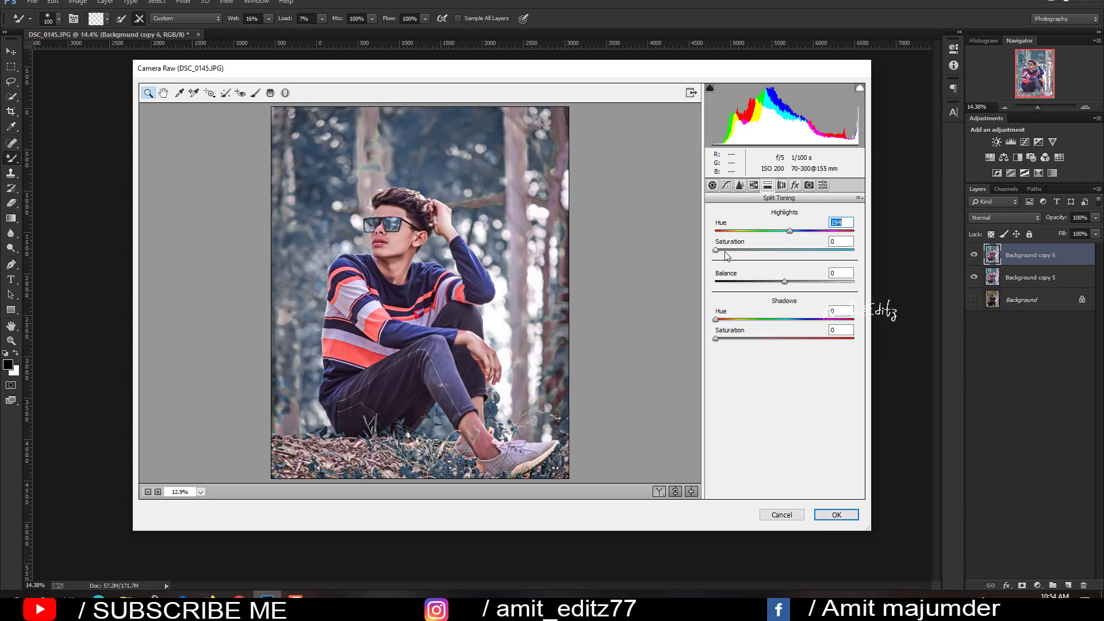
left_click(725, 251)
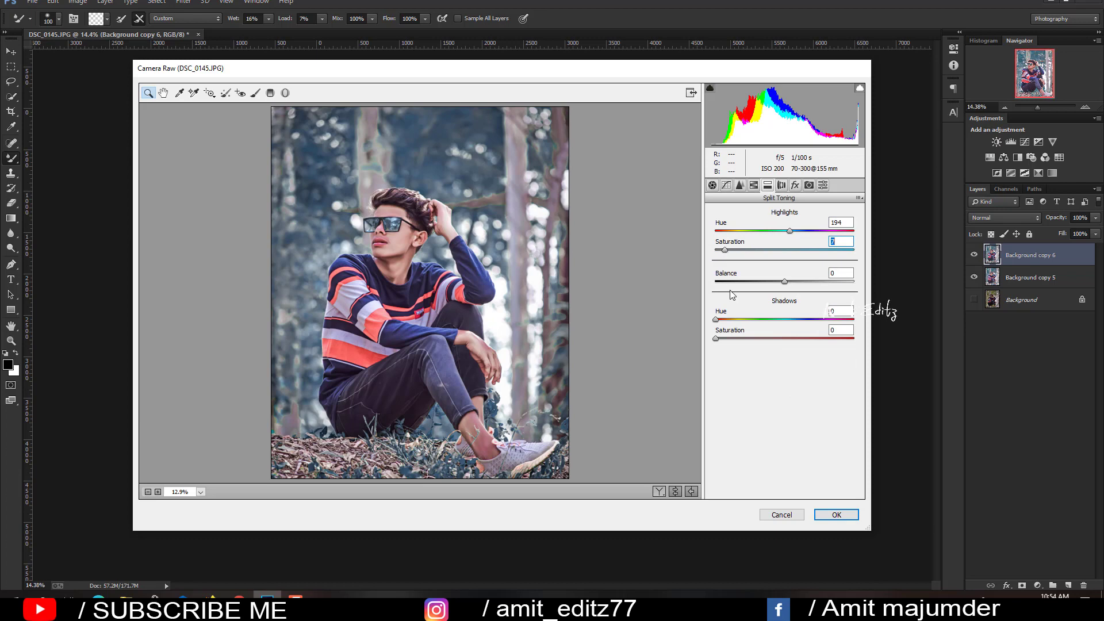
left_click_drag(716, 320, 791, 320)
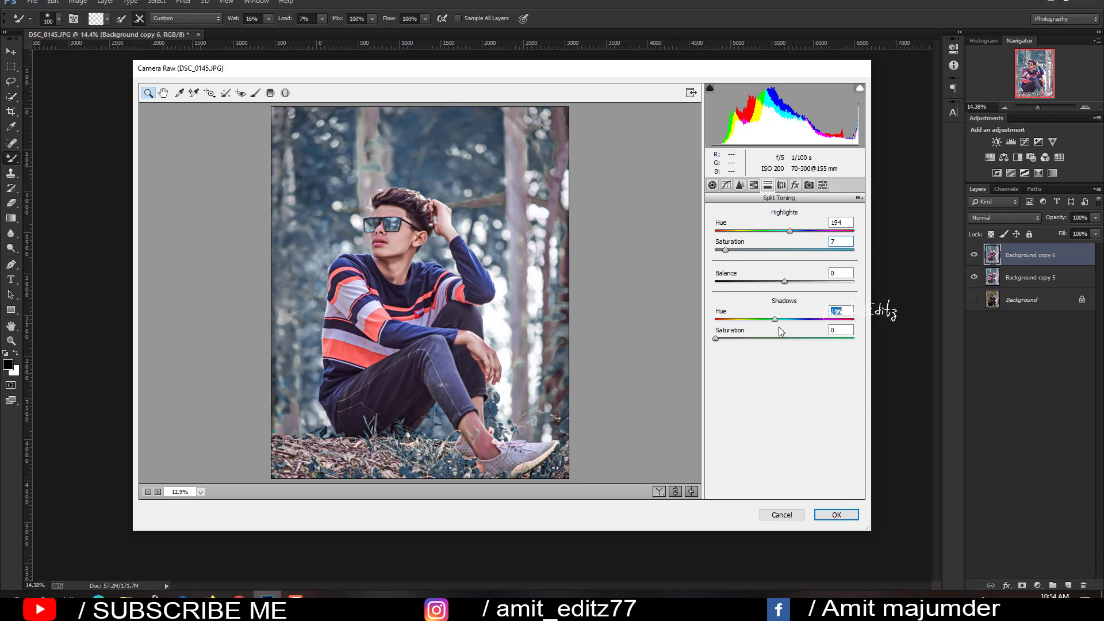
left_click(719, 338)
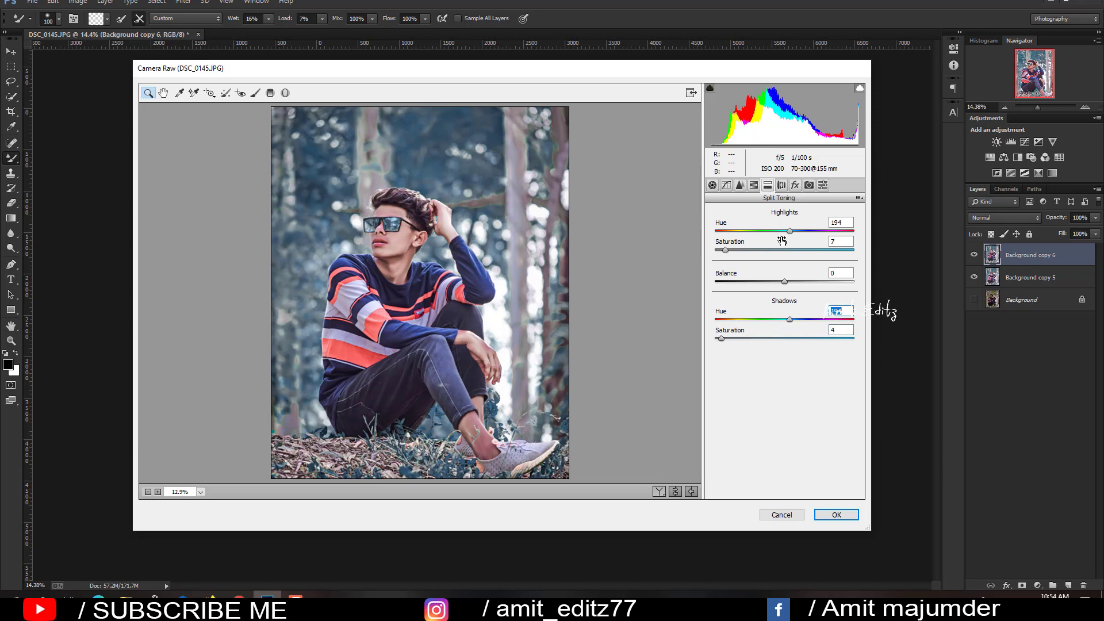
Darken the aquas and blues luminance, then apply the Camera Raw grade
left_click(754, 185)
left_click(778, 230)
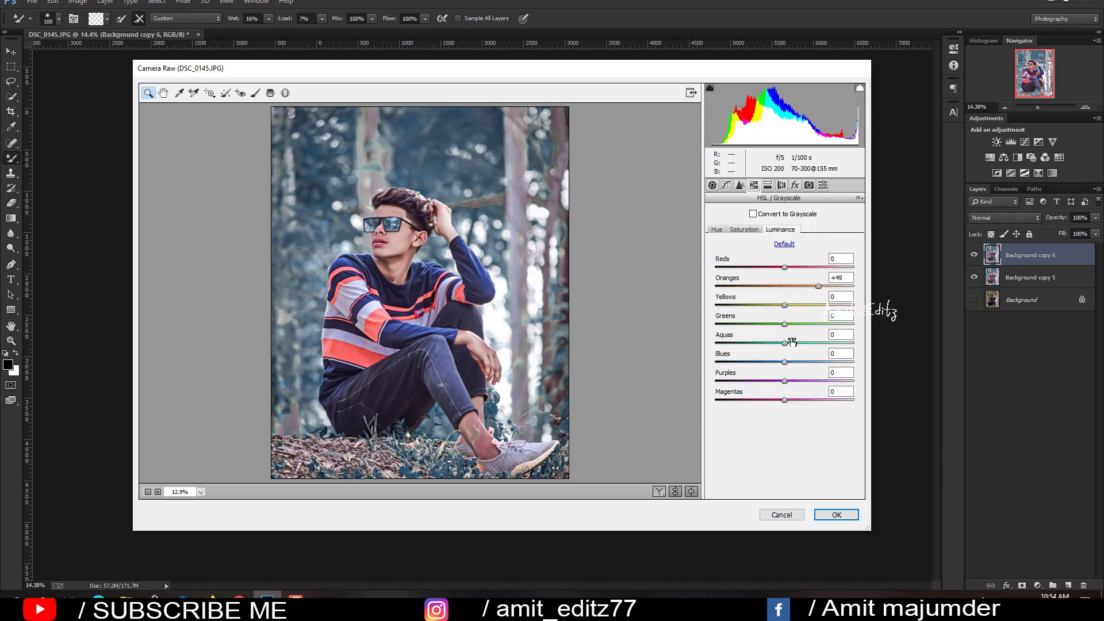
mouse_move(789, 342)
left_mouse_down()
mouse_move(758, 342)
mouse_move(753, 362)
mouse_move(752, 343)
mouse_move(753, 362)
left_mouse_up()
left_click(743, 229)
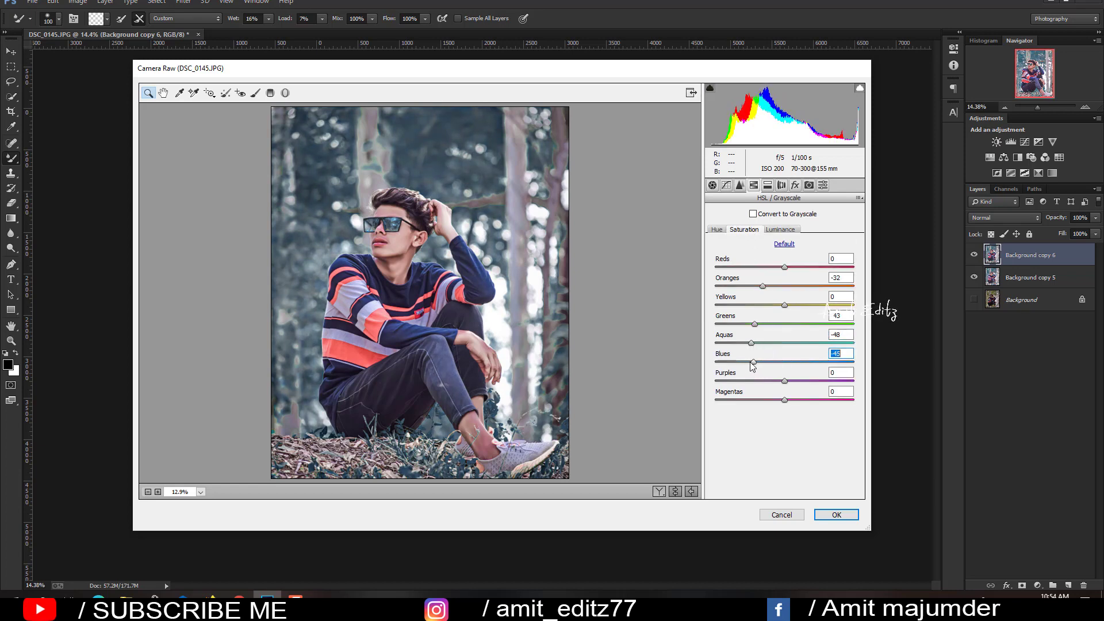
left_click(837, 515)
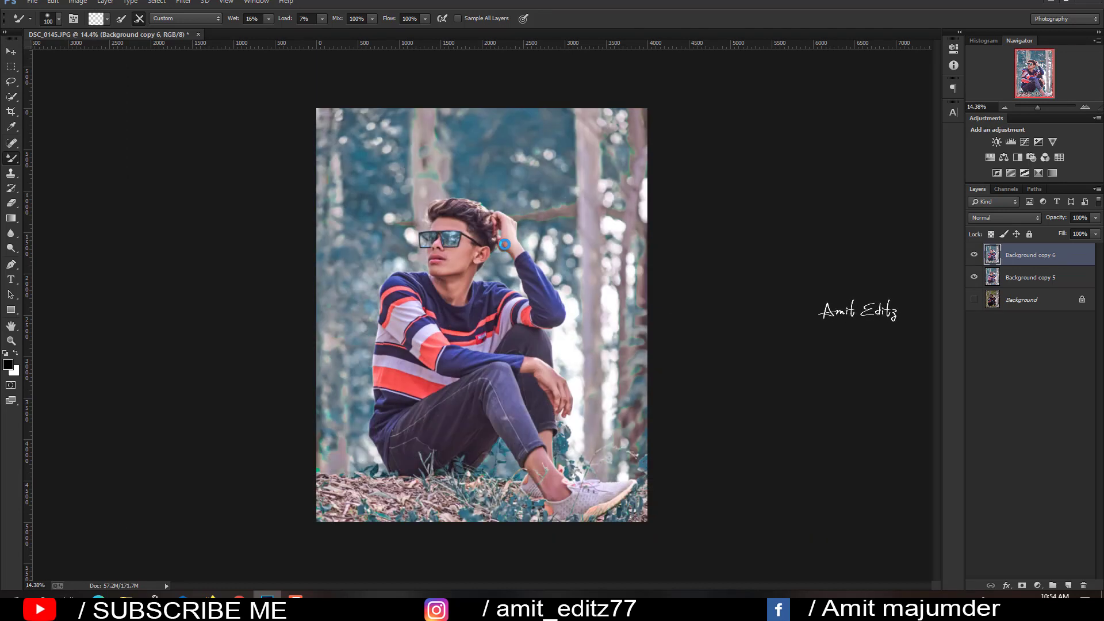
Duplicate the graded layer and add Selective Color tinting the Blacks and Neutrals with cyan and magenta
left_click_drag(1029, 255, 1058, 585)
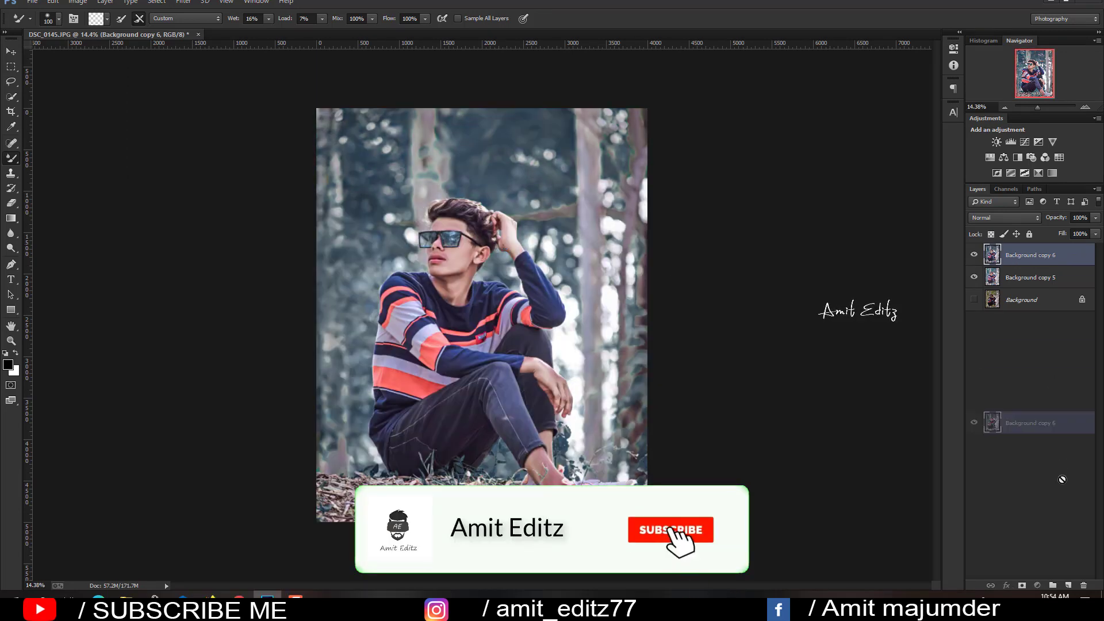
left_click(1038, 585)
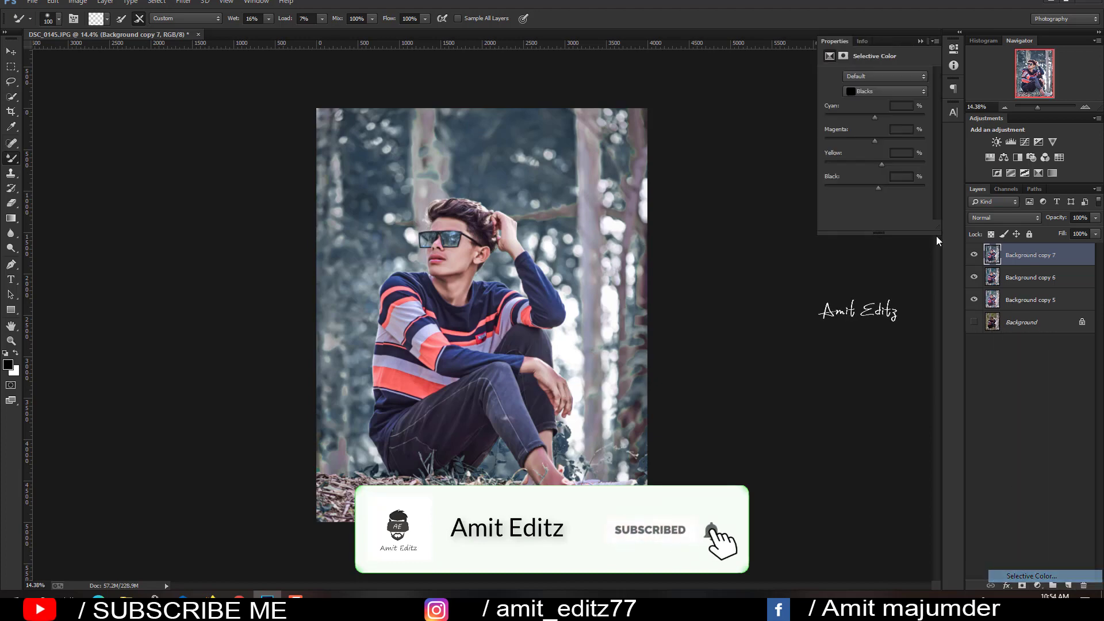
left_click_drag(875, 117, 878, 118)
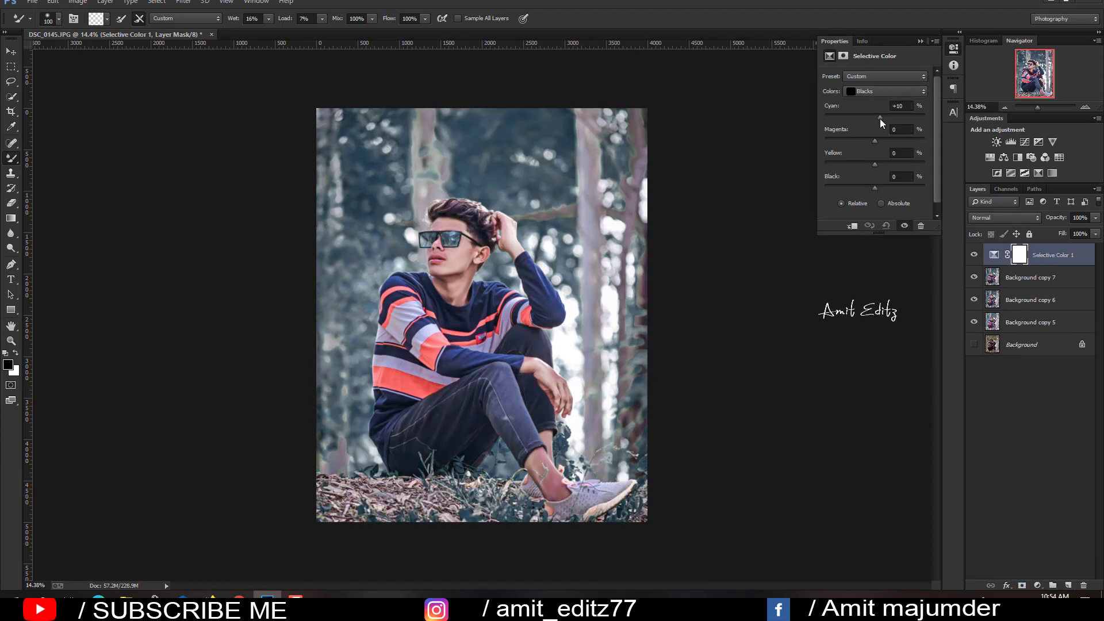
left_click_drag(880, 119, 879, 144)
left_click_drag(872, 192, 875, 192)
left_click(873, 92)
left_click(873, 168)
left_click_drag(878, 115, 867, 115)
left_click_drag(872, 138, 877, 138)
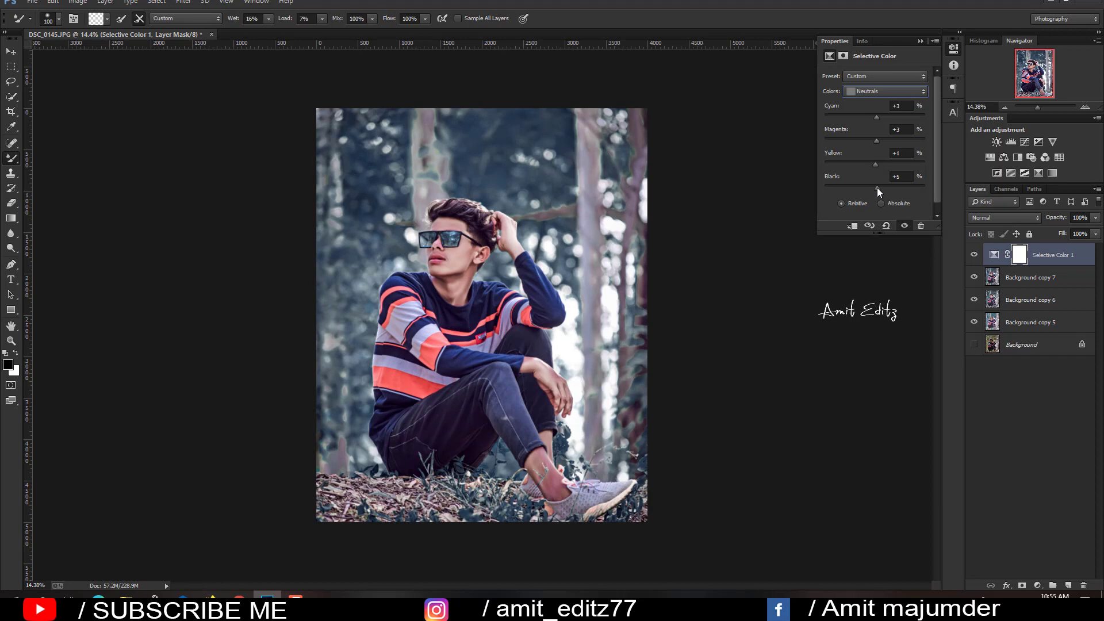
left_click(920, 41)
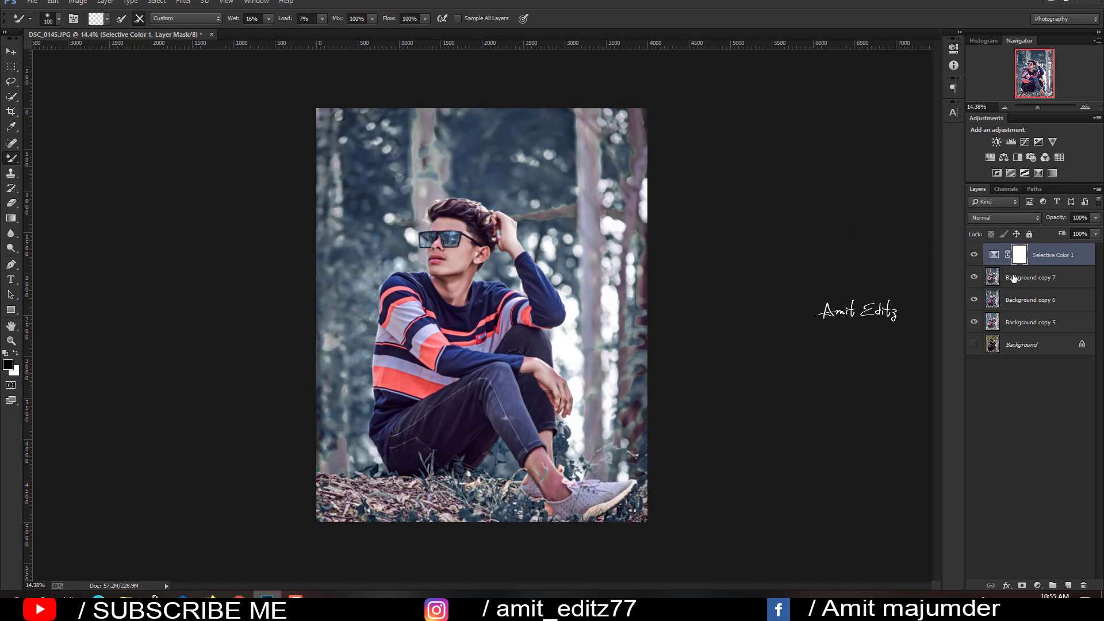
Merge the Selective Color layer with Background copies 7, 6 and 5 into one layer
left_click(1038, 277, "ctrl")
left_click(1038, 300, "ctrl")
left_click(1038, 322, "ctrl")
right_click(1038, 322)
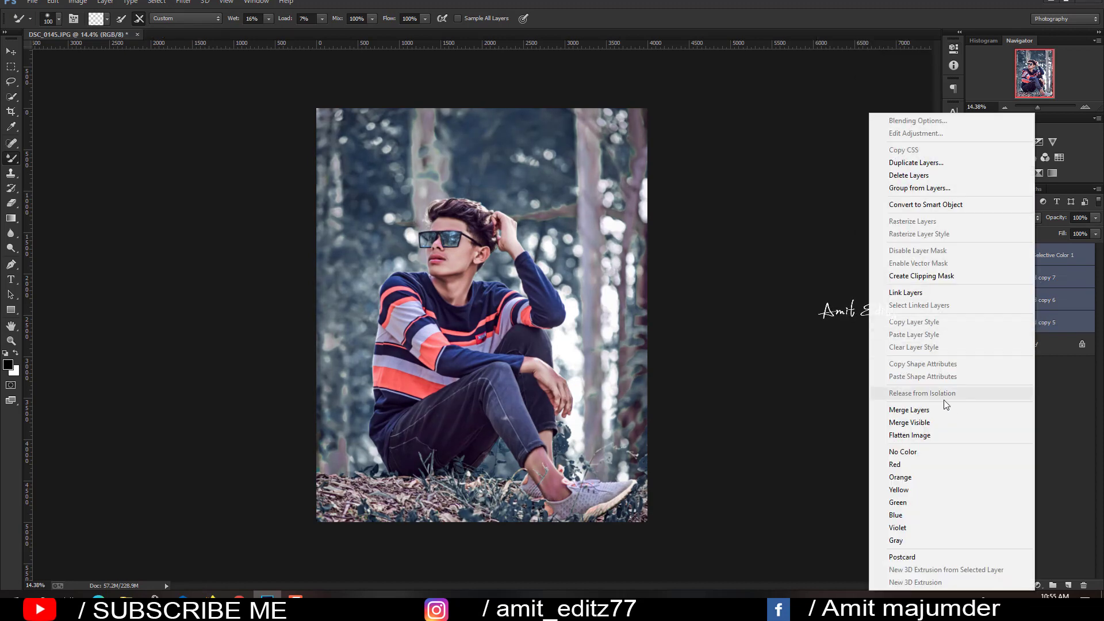
left_click(985, 410)
scroll(404, 252, "up", 2)
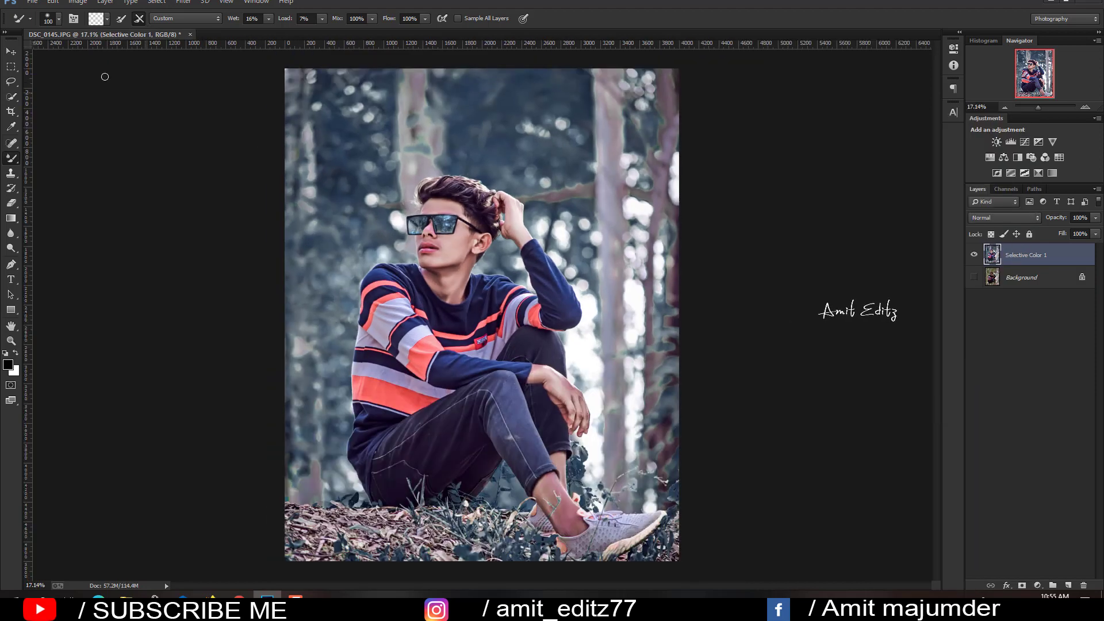
left_click(27, 5)
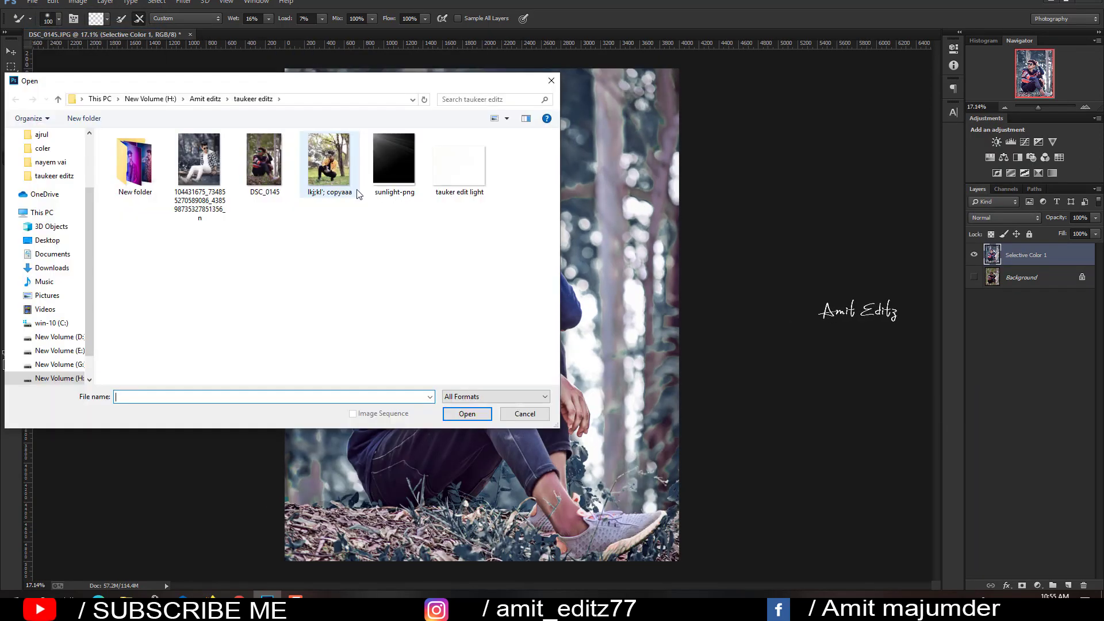
Open sunlight-png and tauker edit light, drag the rays into the portrait, and close both windows
left_click(393, 173)
left_click(463, 412)
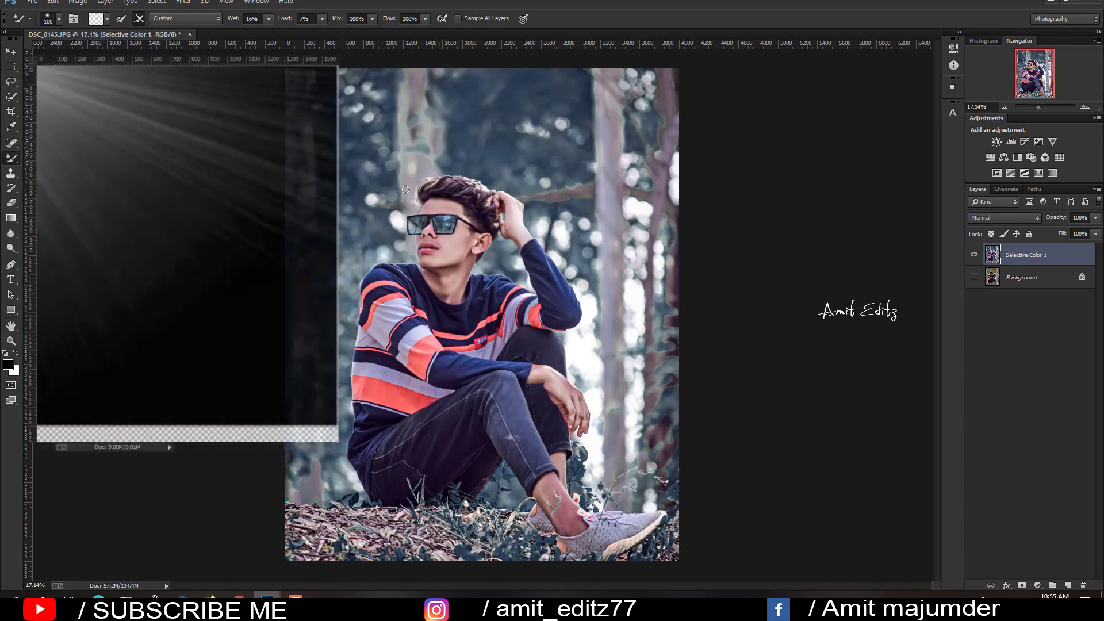
left_click(32, 3)
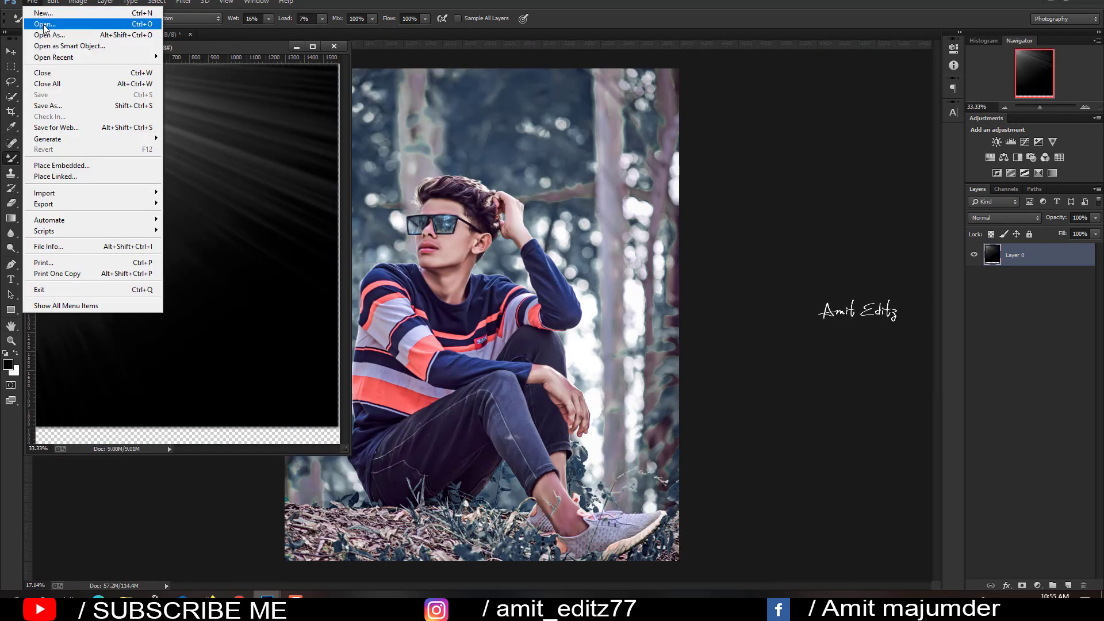
left_click(46, 23)
left_click(460, 164)
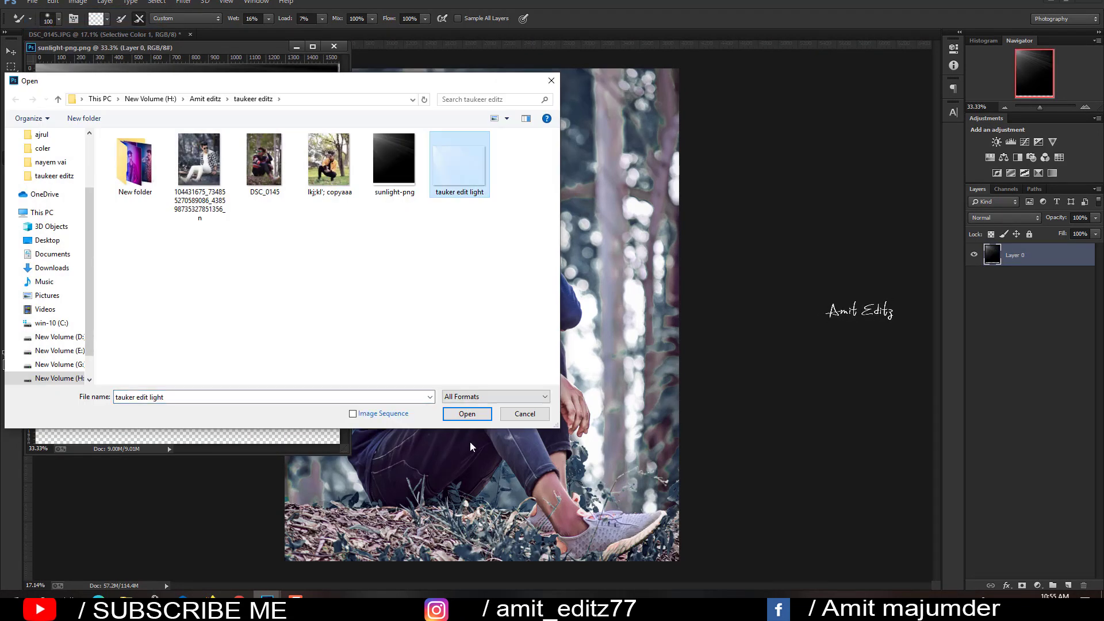
left_click(467, 414)
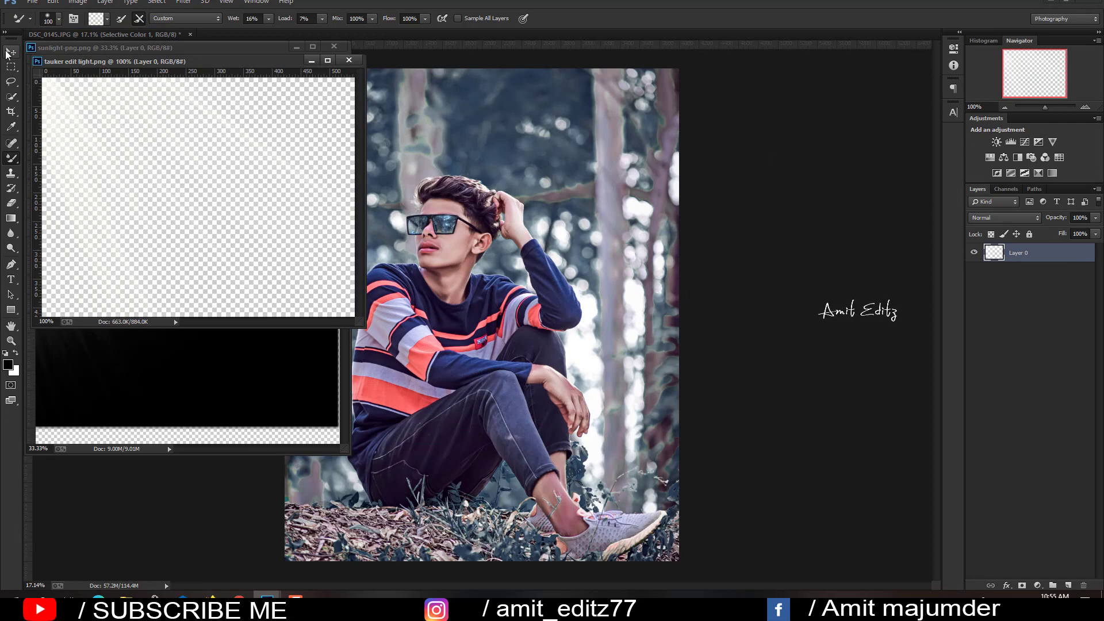
left_click(10, 52)
left_click_drag(172, 173, 545, 138)
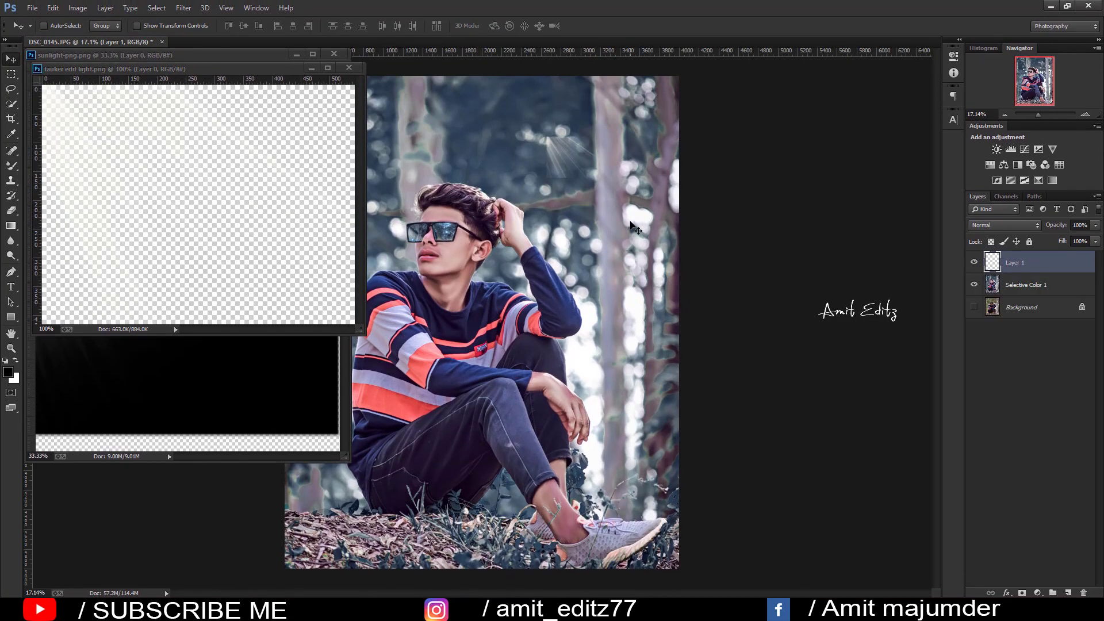
left_click(349, 68)
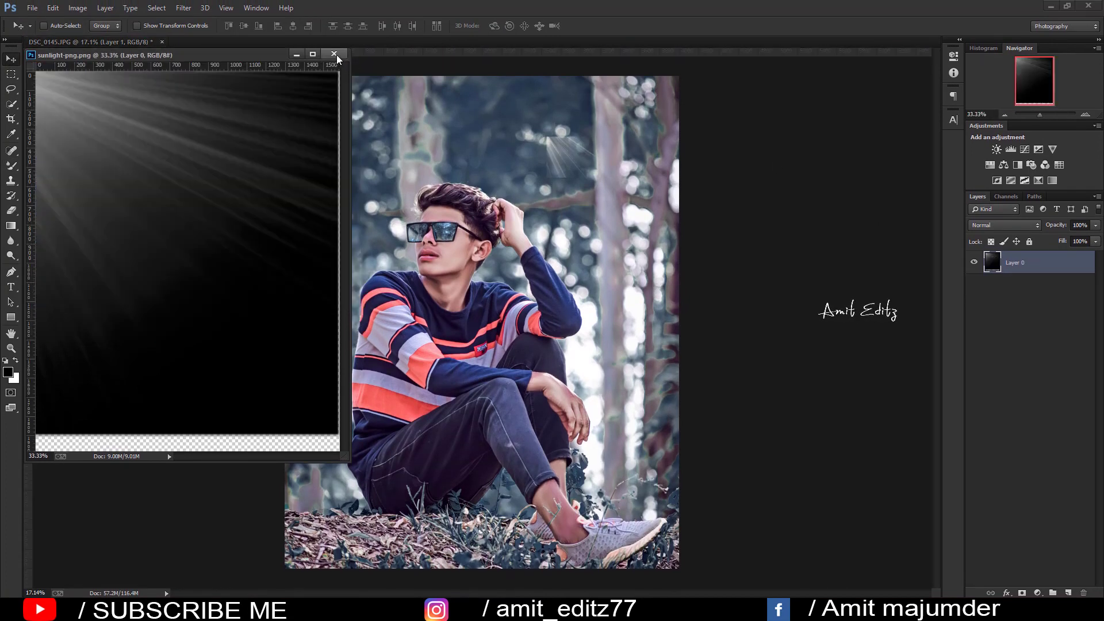
left_click(335, 54)
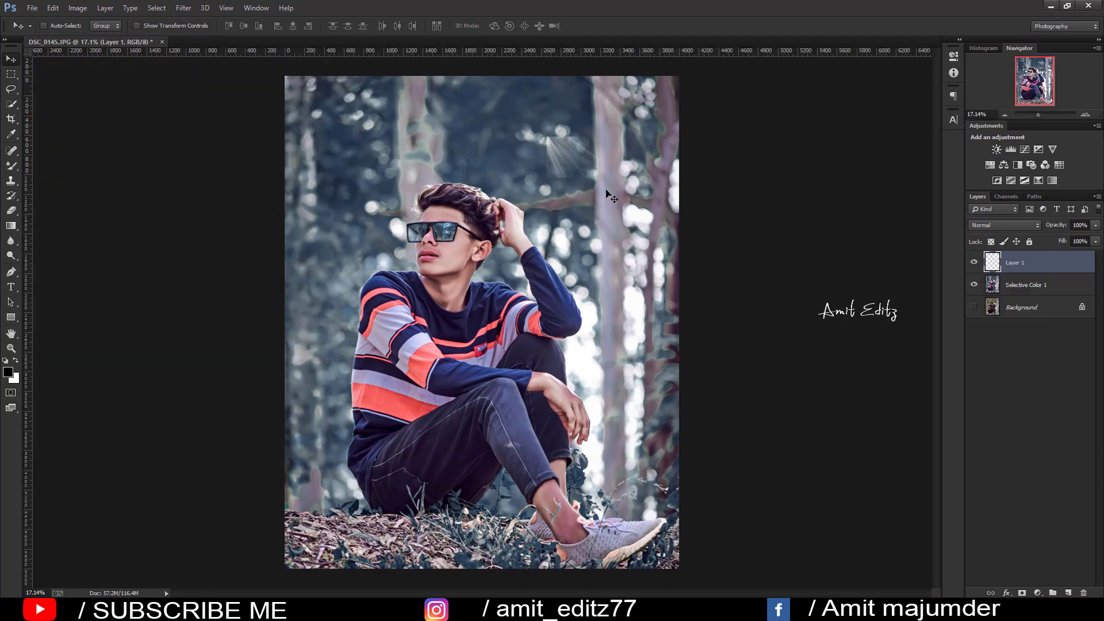
Flip the light-ray layer horizontally and enlarge it across the upper photo
key("ctrl+t")
right_click(587, 157)
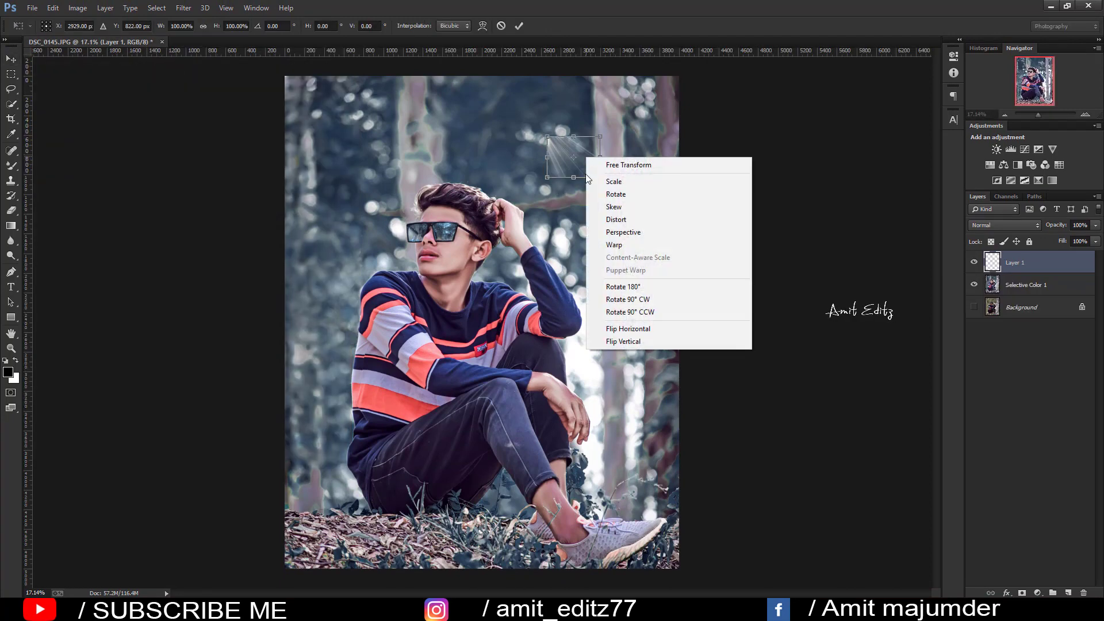
left_click(633, 338)
left_click_drag(614, 131, 626, 242)
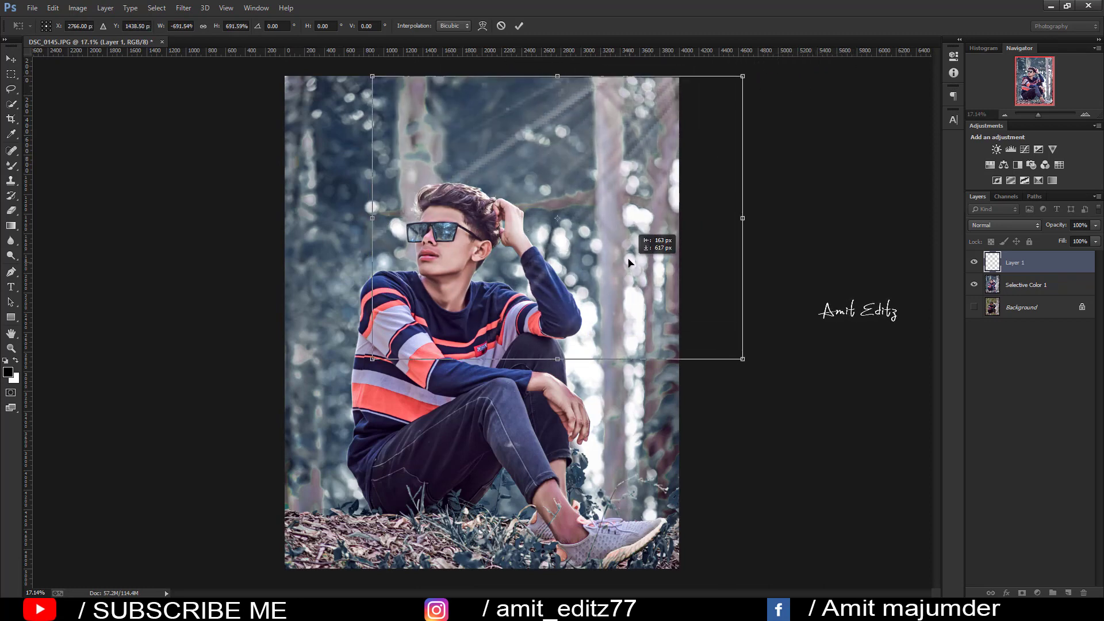
left_click_drag(626, 242, 633, 233)
key("Return")
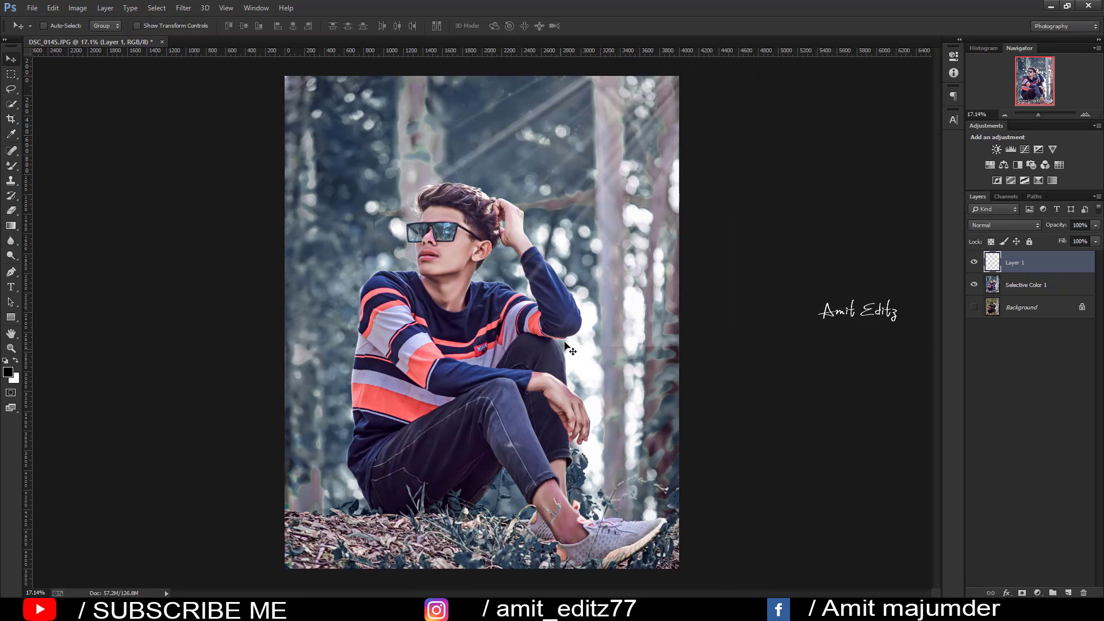
scroll(576, 321, "down", 1)
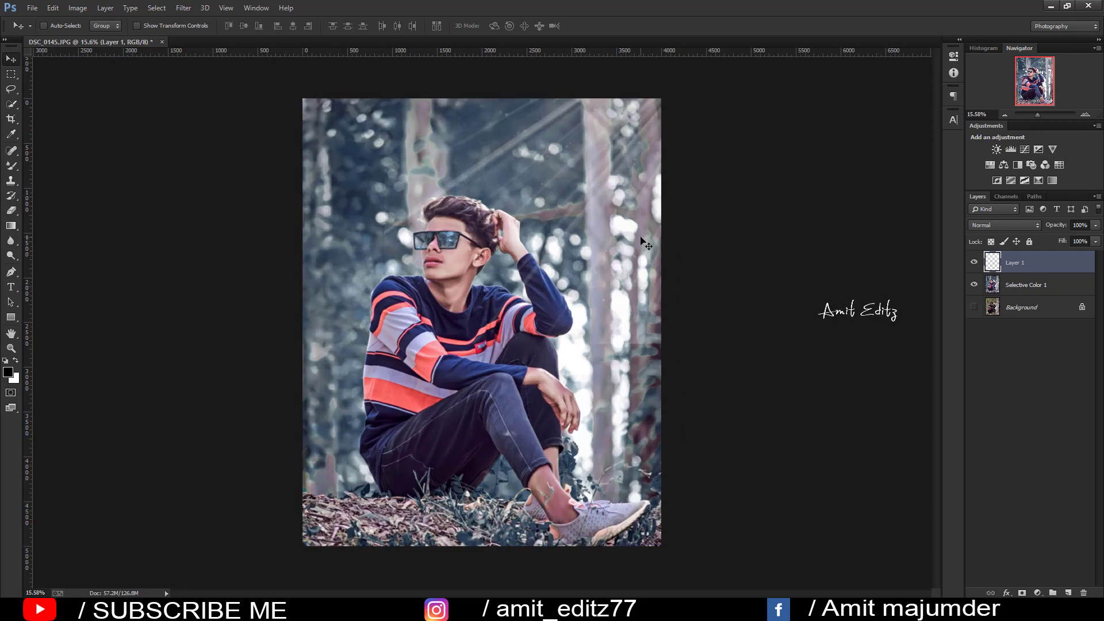
left_click_drag(646, 253, 640, 255)
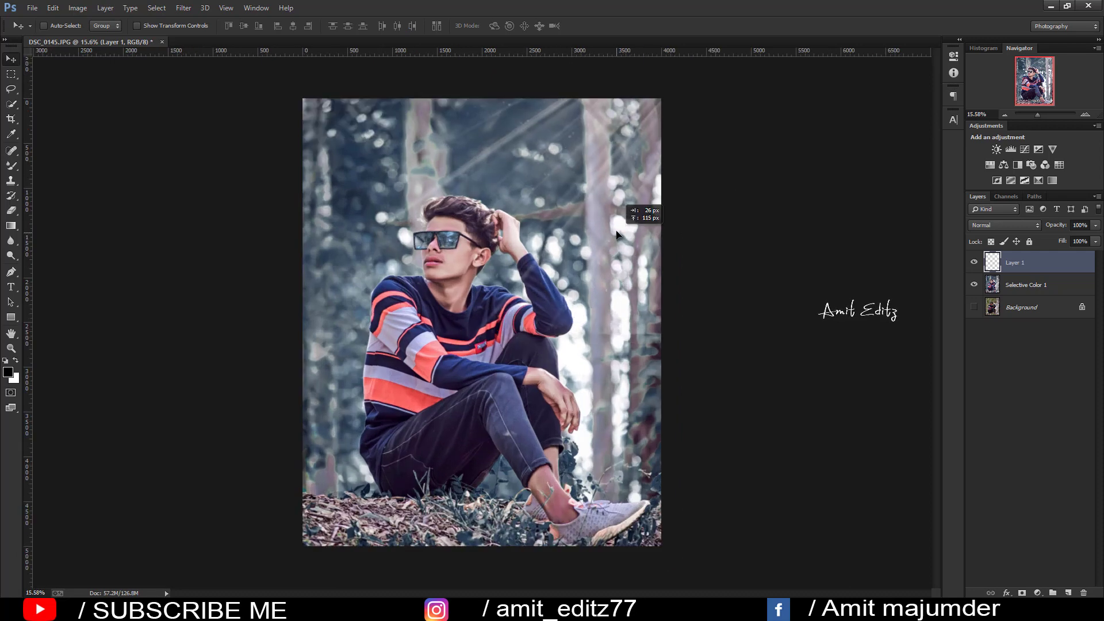
Add a layer mask and paint out light rays with a large black brush at 27% opacity
left_click(1022, 592)
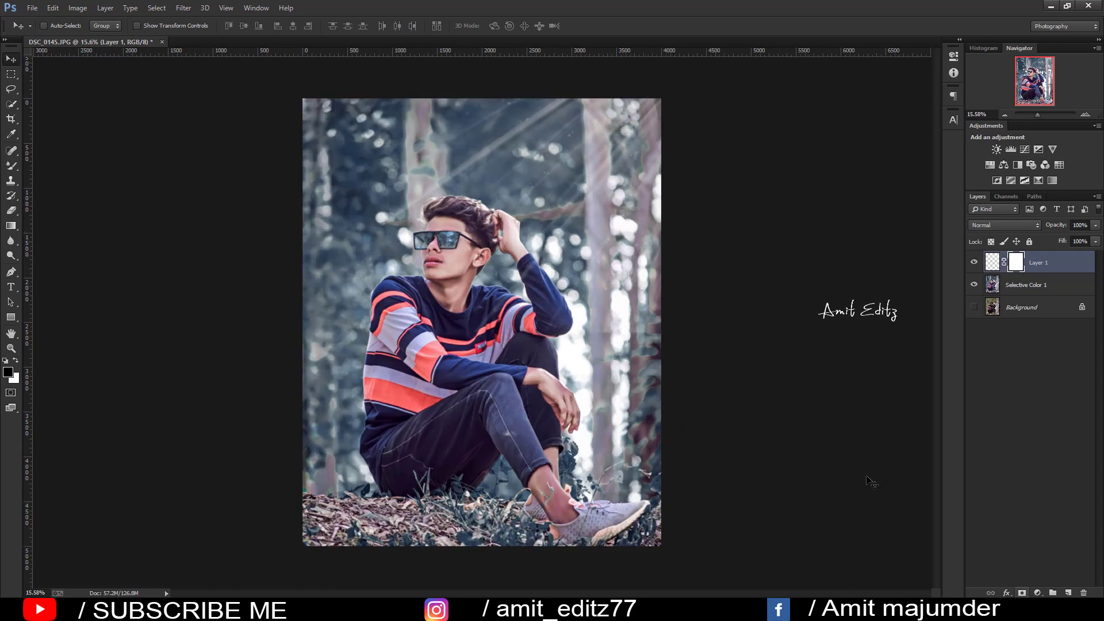
right_click(11, 165)
left_click(38, 168)
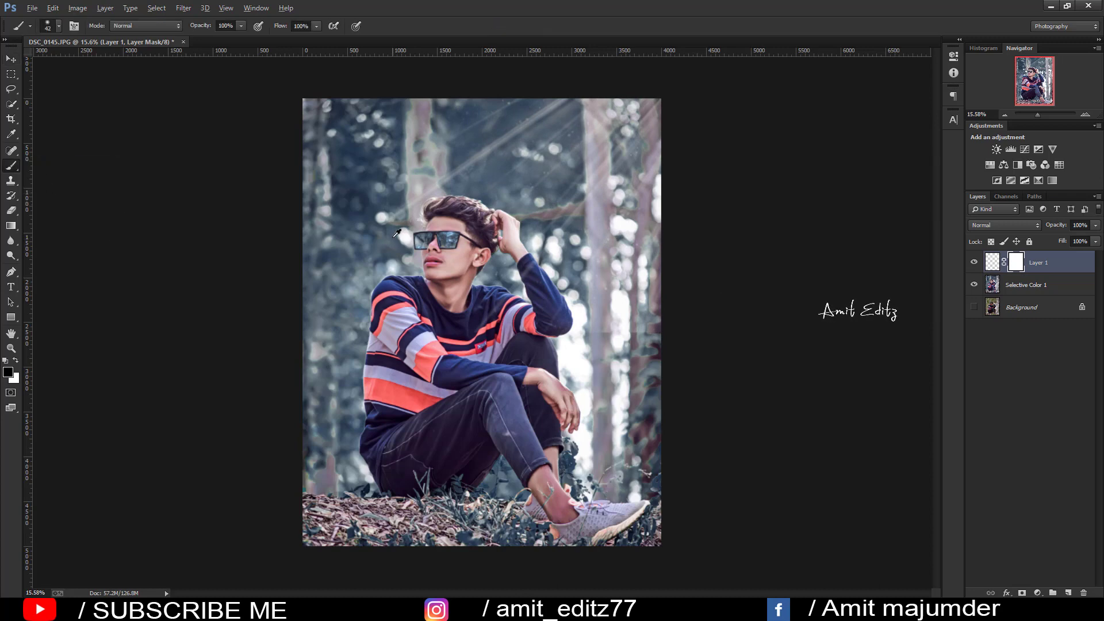
left_click_drag(397, 233, 429, 247)
left_click_drag(211, 29, 201, 33)
type("27")
left_click(559, 375)
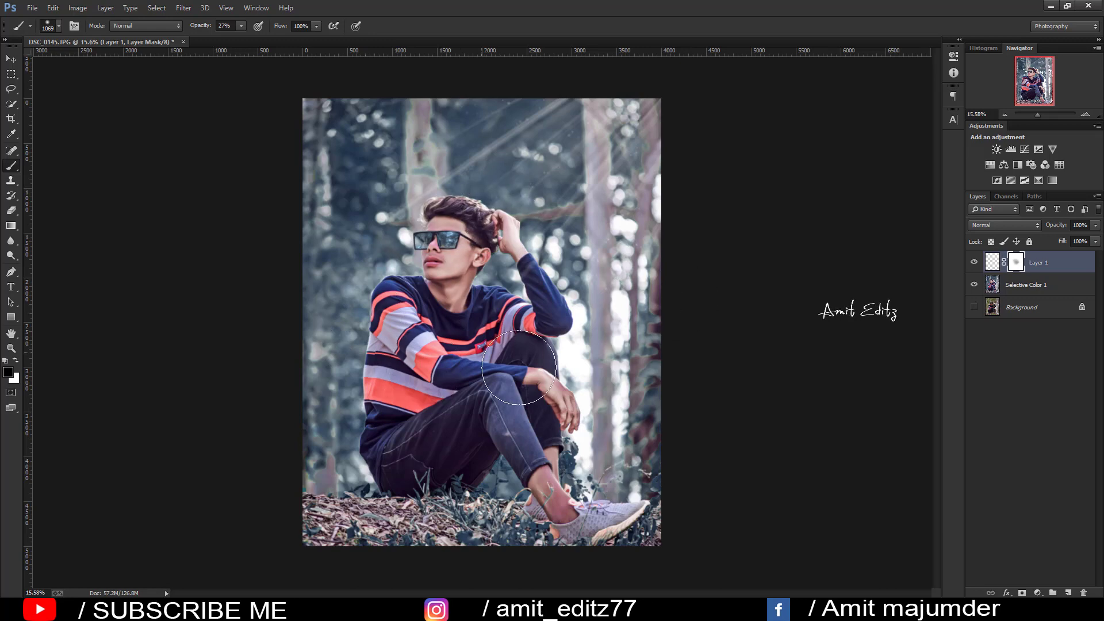
left_click_drag(518, 401, 397, 276)
scroll(384, 234, "down", 2)
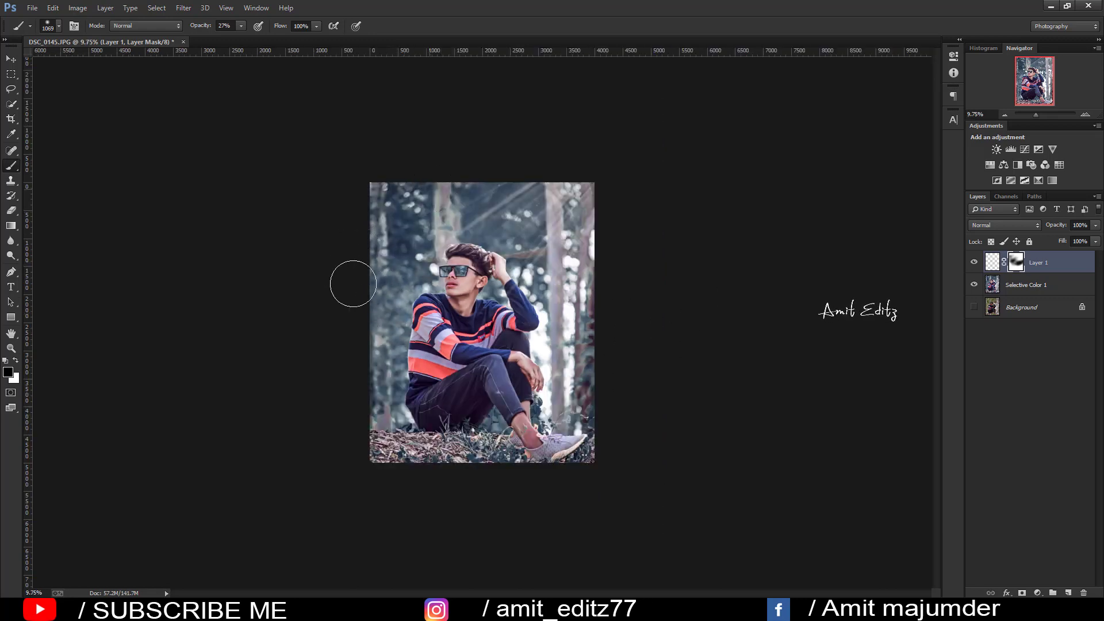
Apply the layer mask and lower the light layer's opacity to 82%
left_click(10, 59)
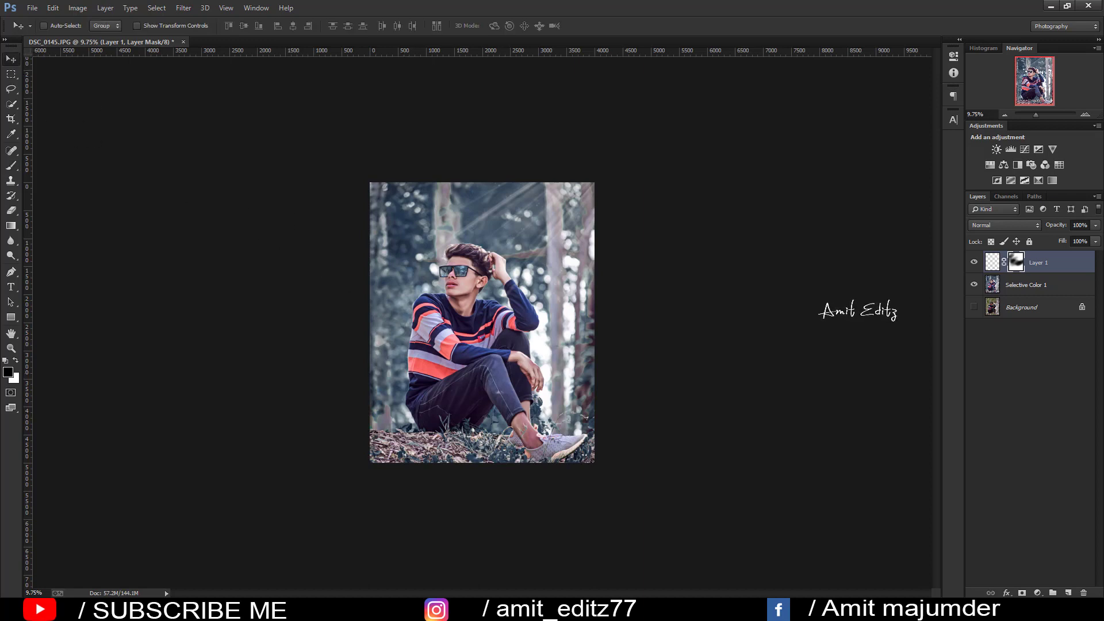
right_click(1024, 264)
left_click(1012, 296)
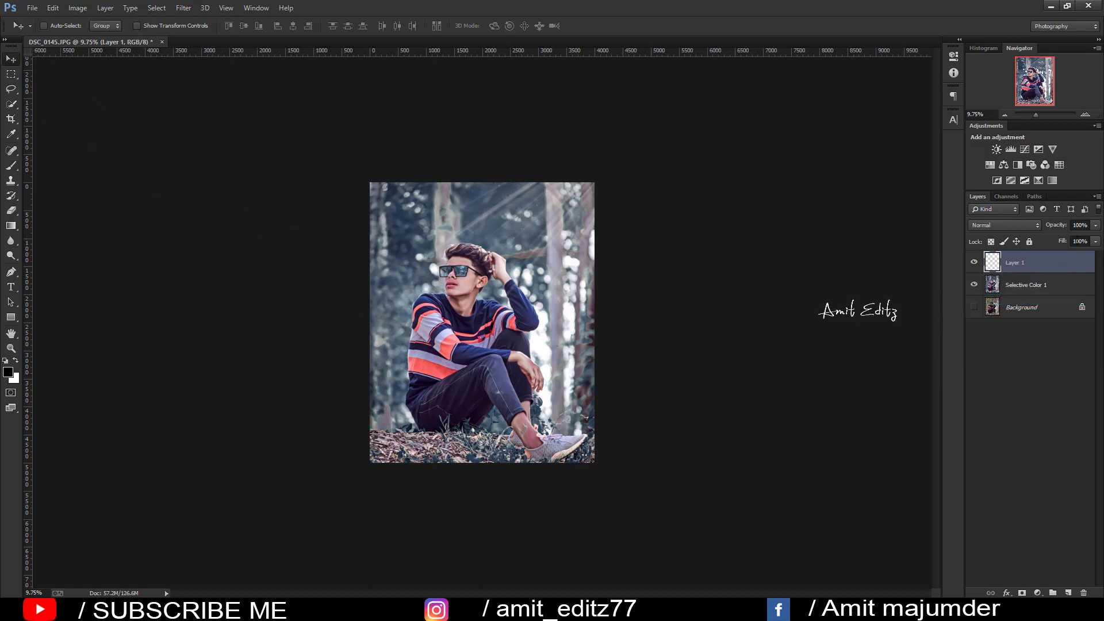
left_click_drag(1095, 225, 1087, 241)
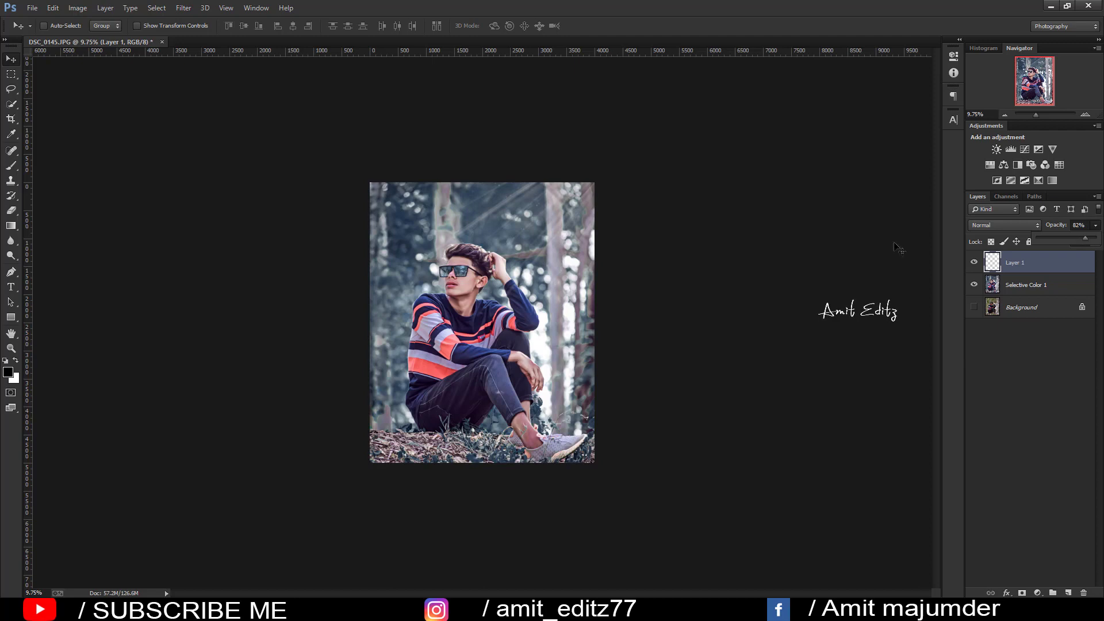
Merge Layer 1 with Selective Color 1, cancel a stray crop, and duplicate it as Layer 1 copy
left_click(1042, 284, "ctrl")
right_click(1042, 285)
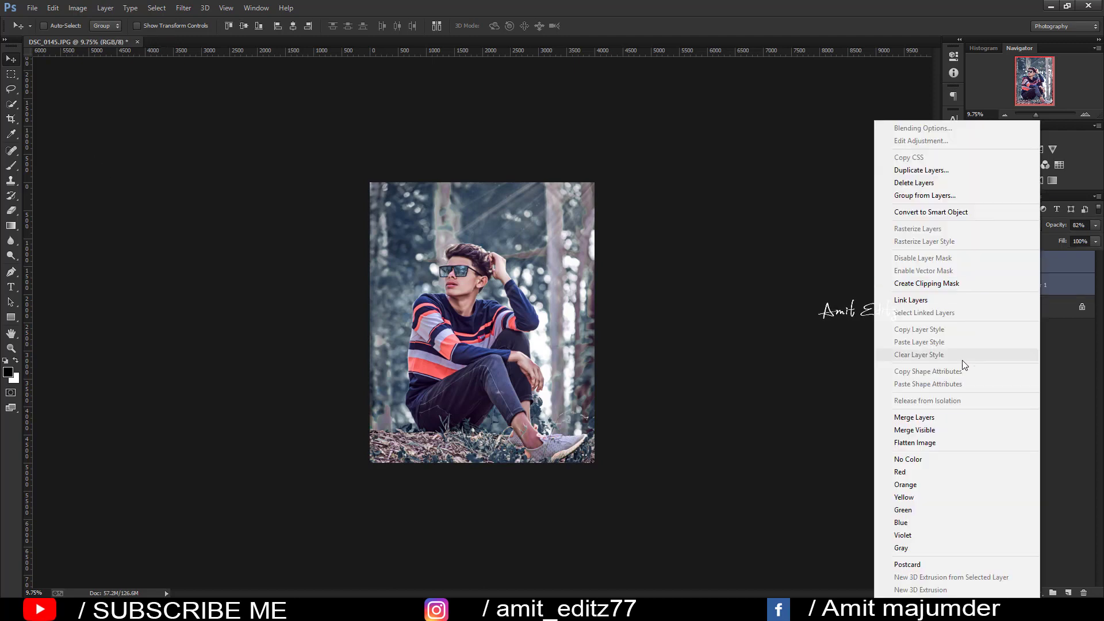
left_click(912, 418)
scroll(502, 306, "up", 2)
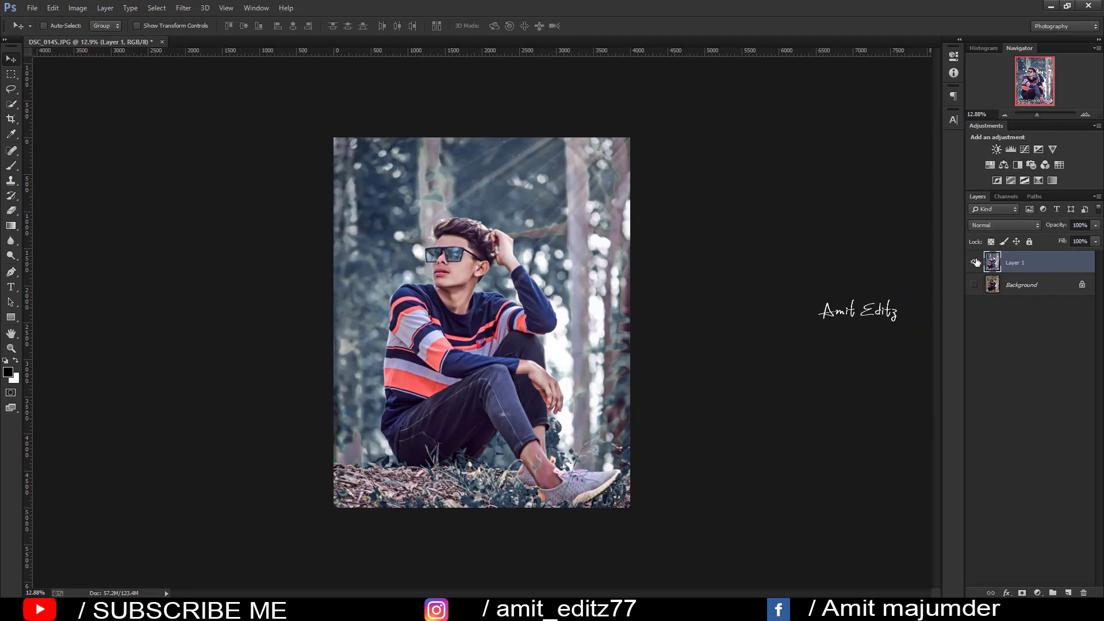
left_click(10, 119)
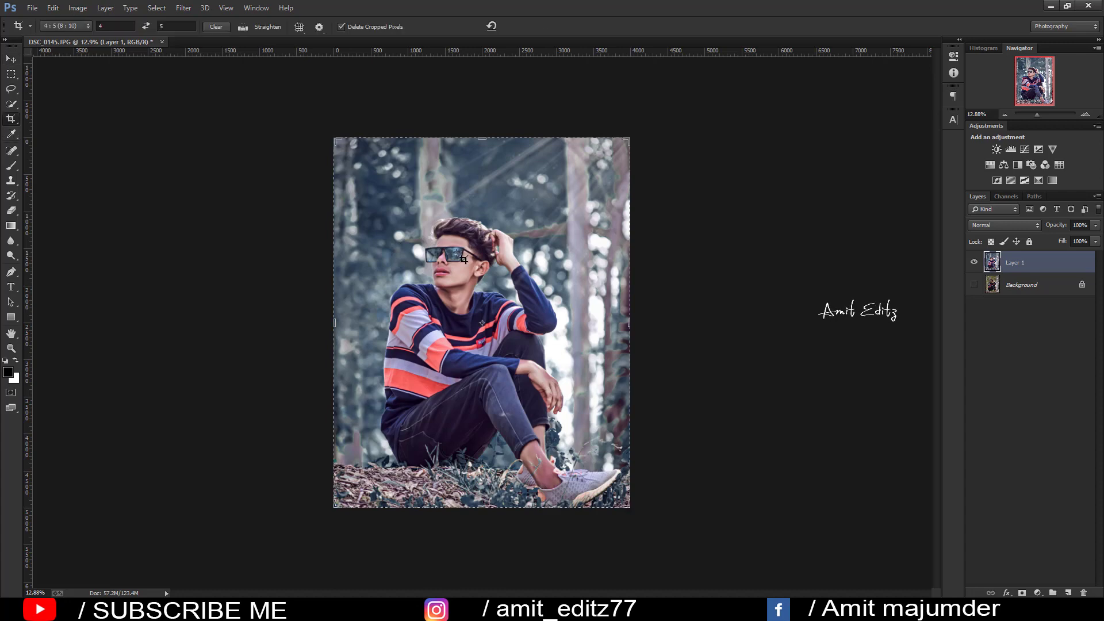
left_click_drag(438, 265, 505, 313)
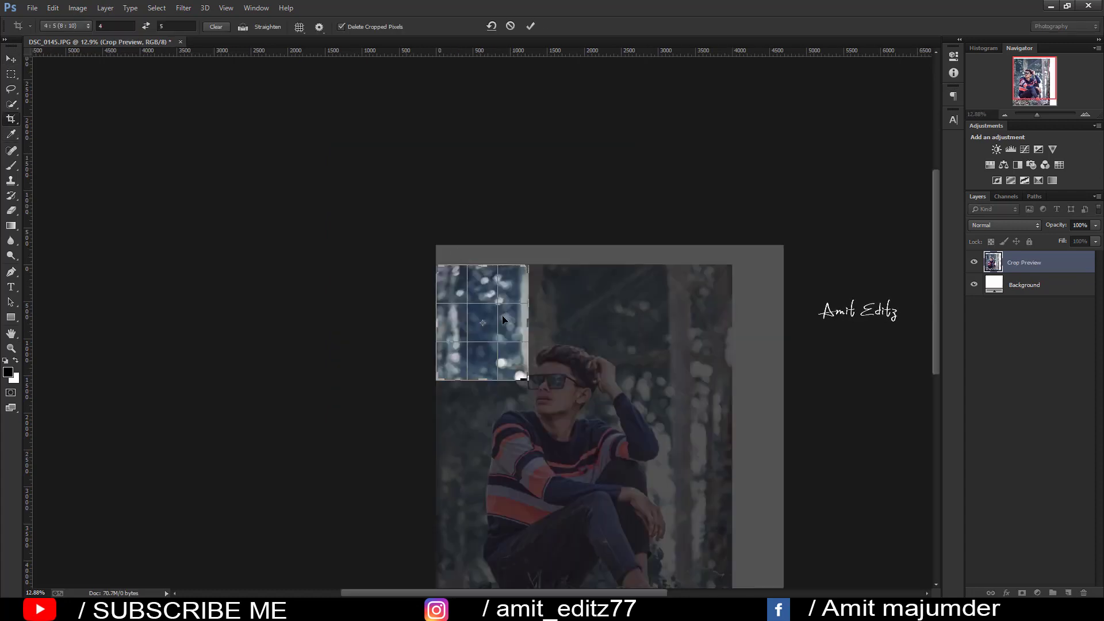
key("Escape")
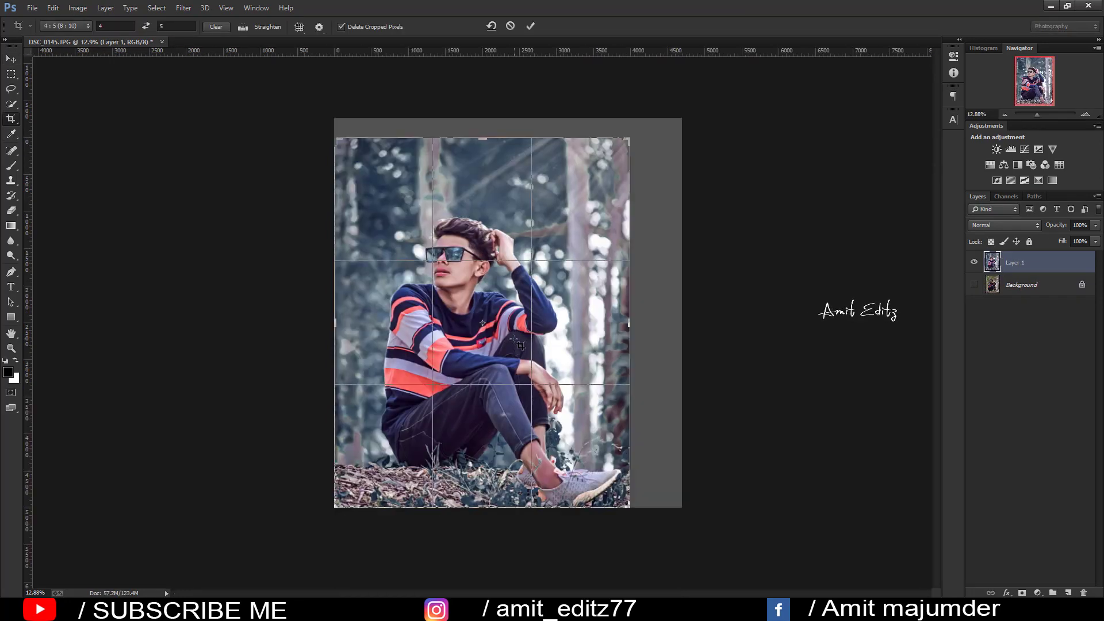
left_click_drag(1017, 262, 1069, 592)
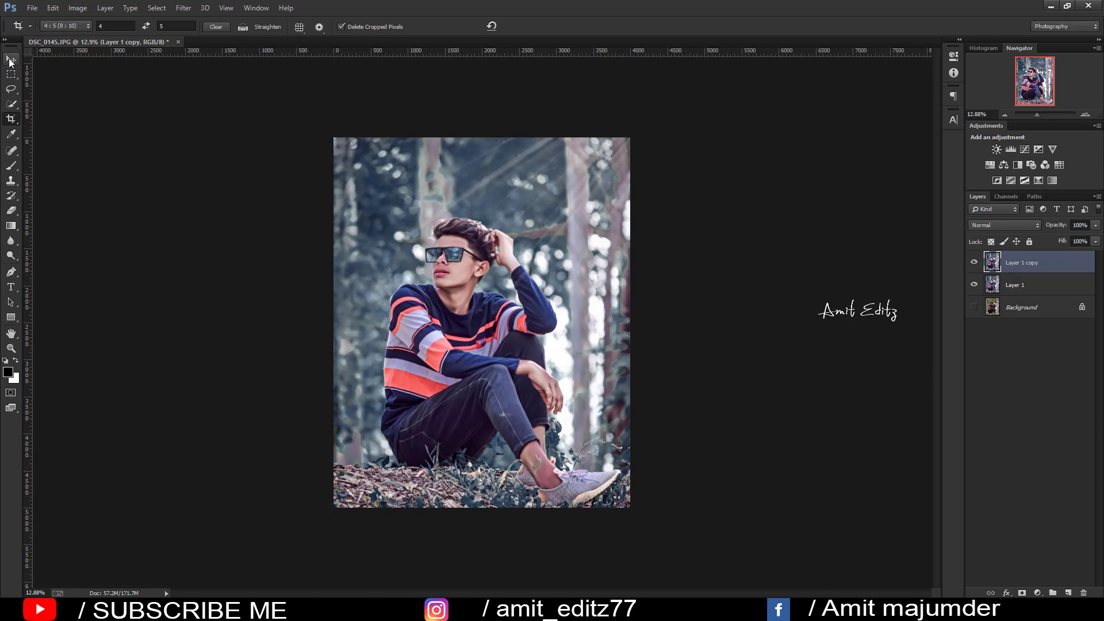
Open Camera Raw on Layer 1 copy, raise contrast slightly, and lower whites to -29
key("v")
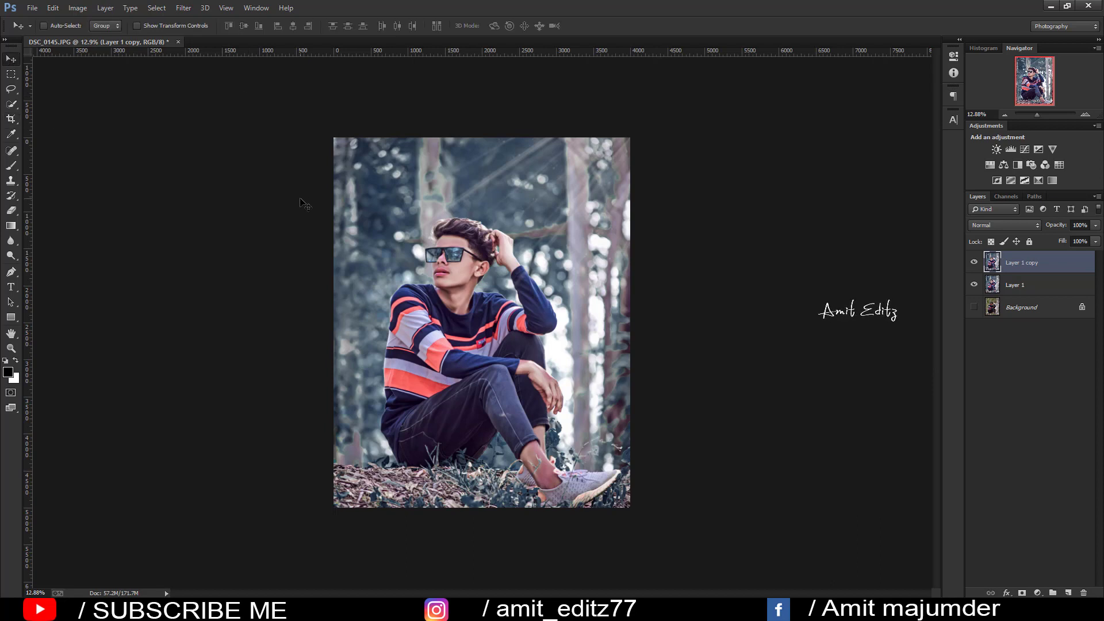
left_click(184, 7)
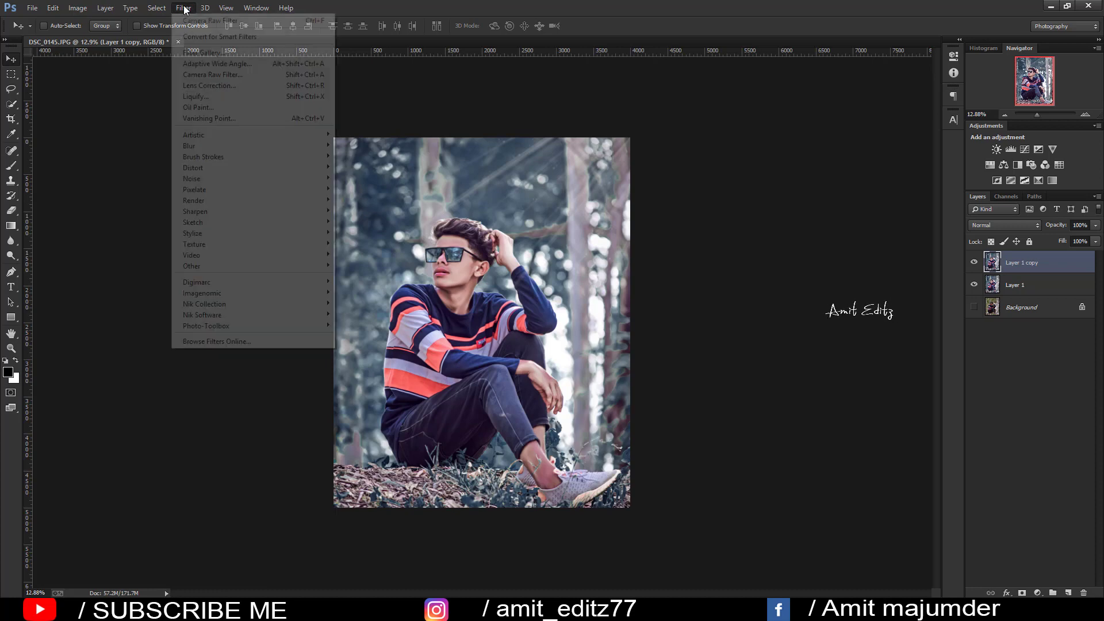
left_click(224, 74)
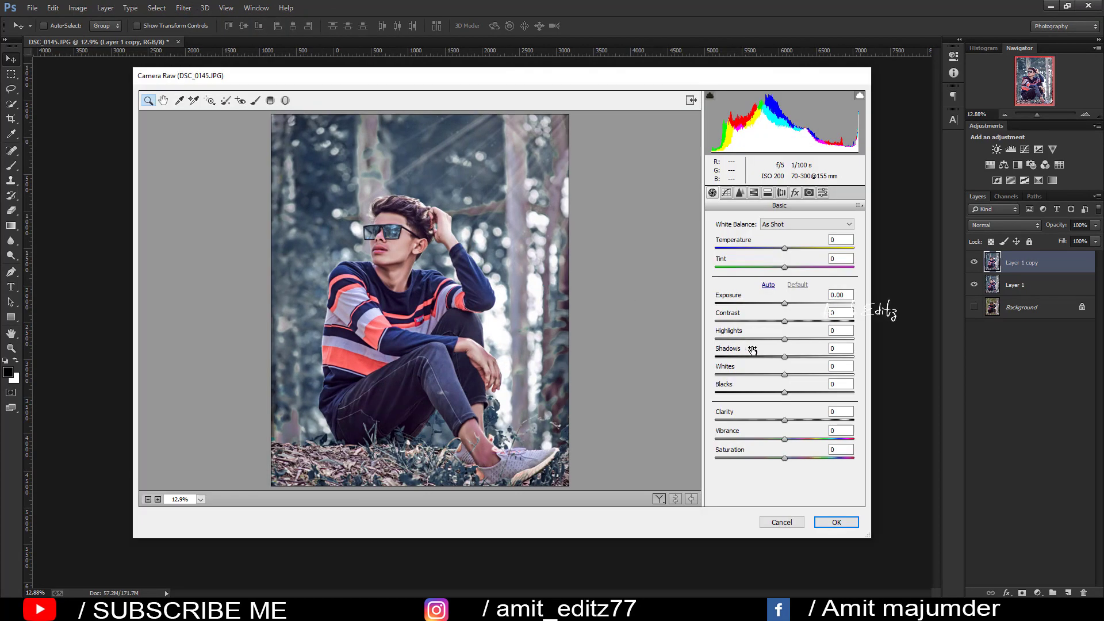
left_click_drag(785, 321, 789, 320)
left_click_drag(784, 374, 773, 375)
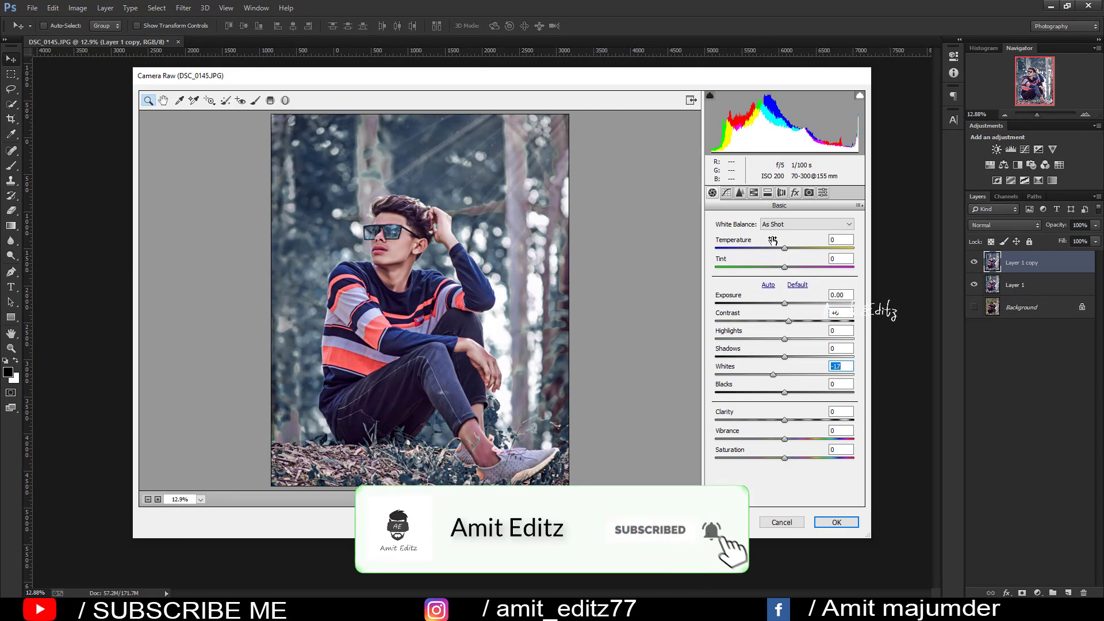
Brighten Oranges luminance, cut Oranges saturation to -23, and apply the Camera Raw edits
left_click(754, 192)
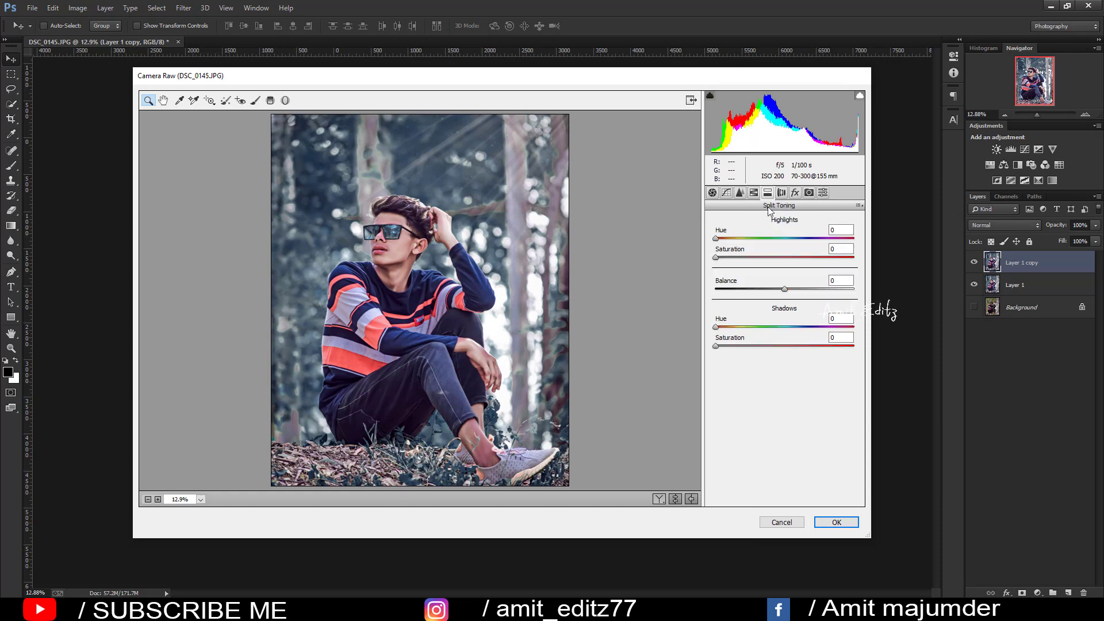
left_click(754, 192)
left_click(780, 237)
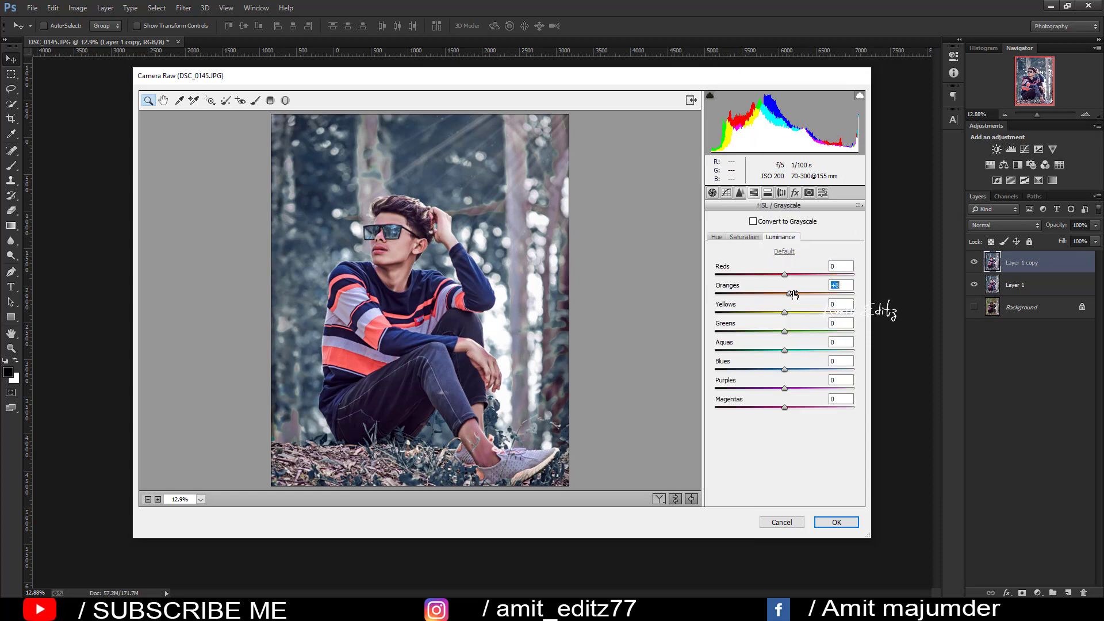
left_click_drag(794, 294, 797, 295)
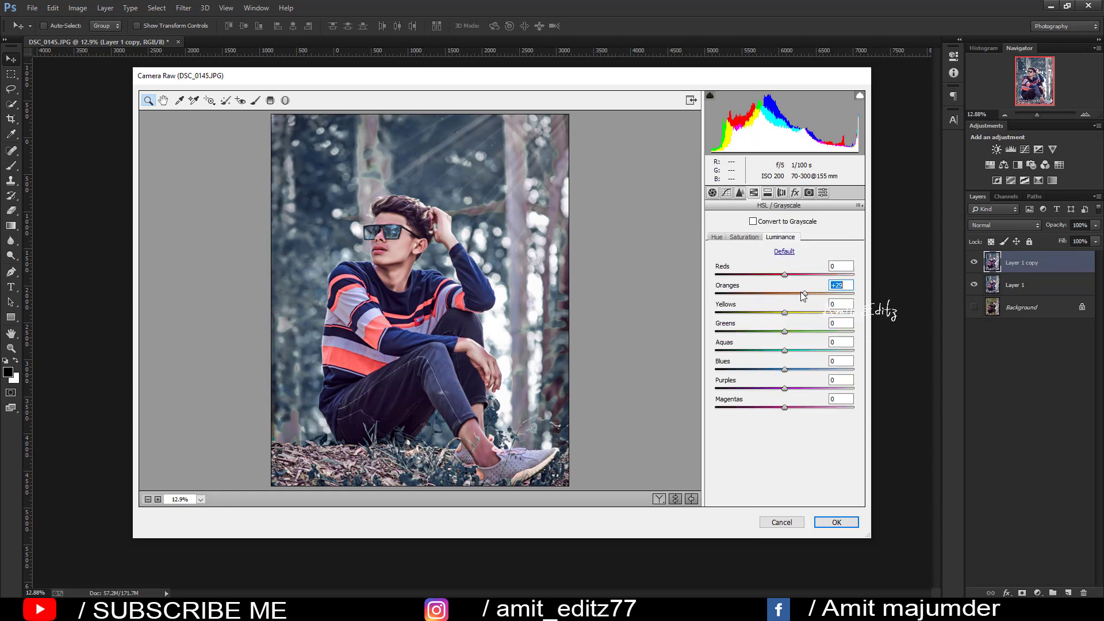
left_click(744, 237)
left_click_drag(784, 293, 769, 295)
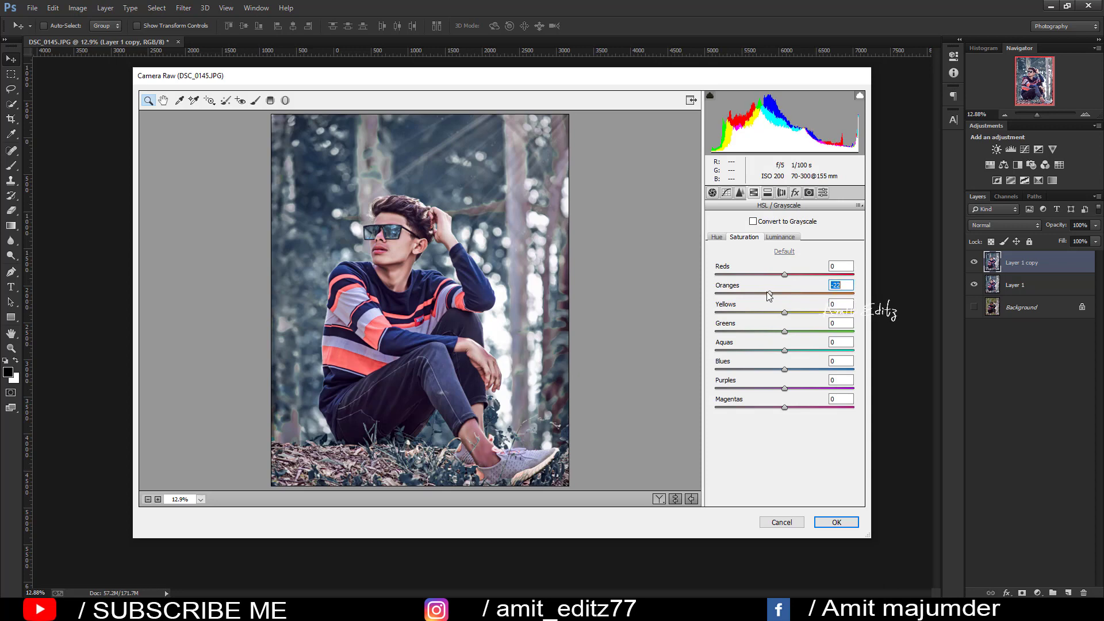
left_click(836, 522)
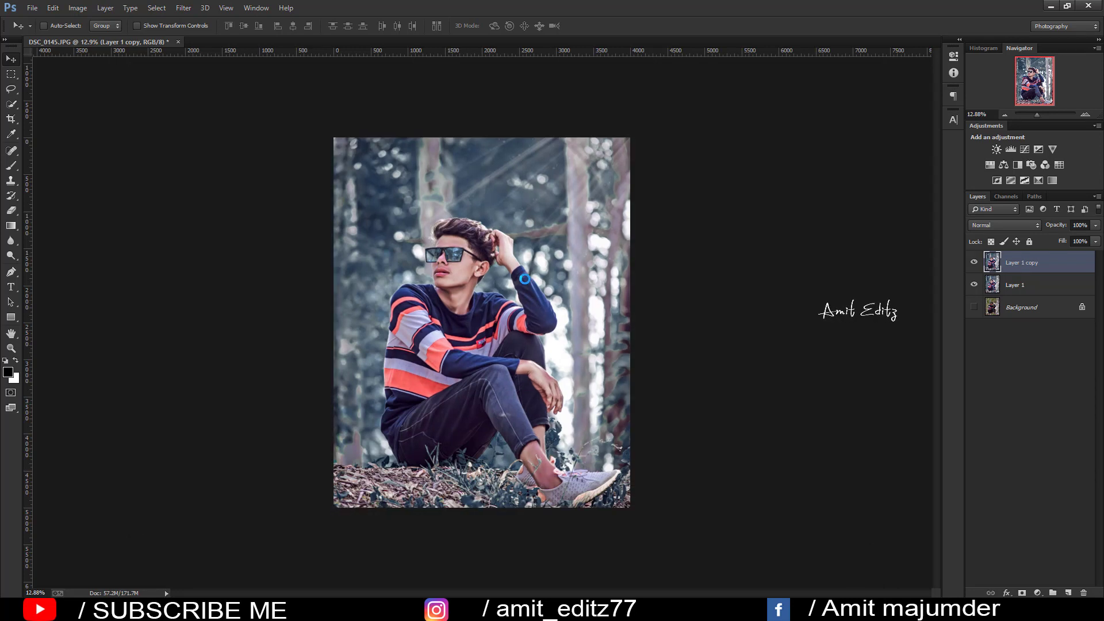
Try opening the reference image in Photoshop and dismiss the resulting program error
left_click(33, 8)
left_click(57, 27)
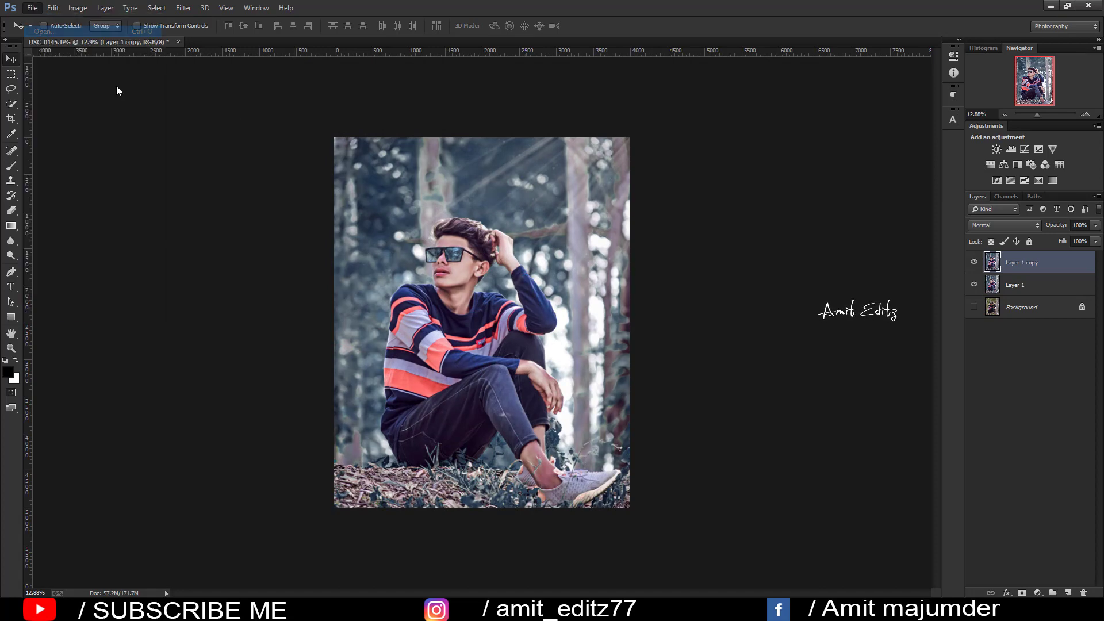
left_click(200, 172)
left_click(467, 422)
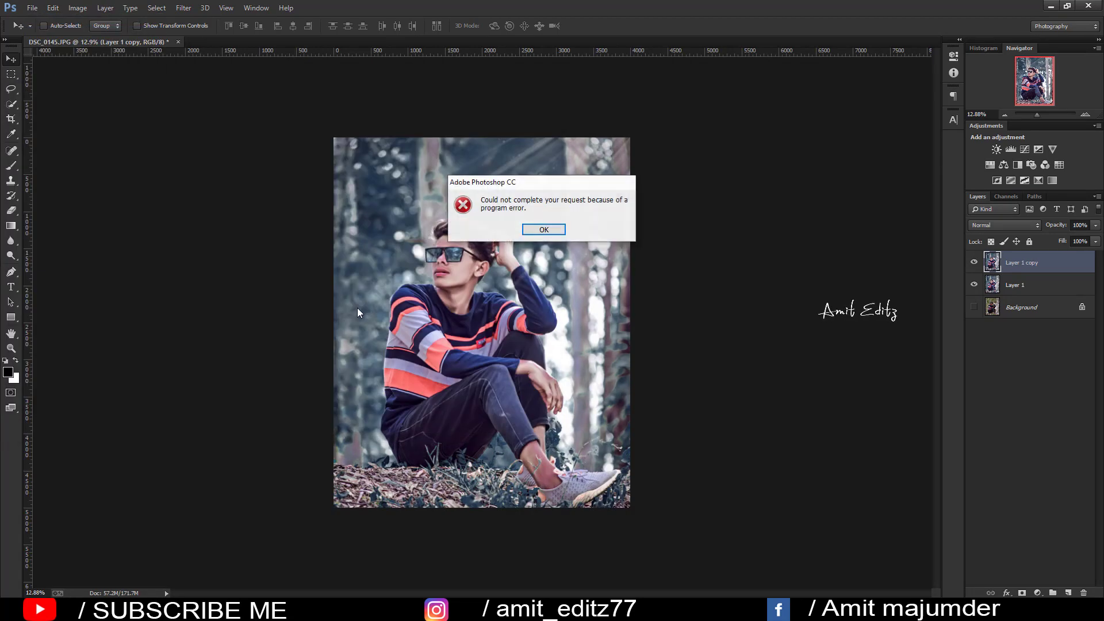
left_click(543, 229)
Open the reference image with Photos, close the Open dialog, and return to the viewer
left_click(32, 8)
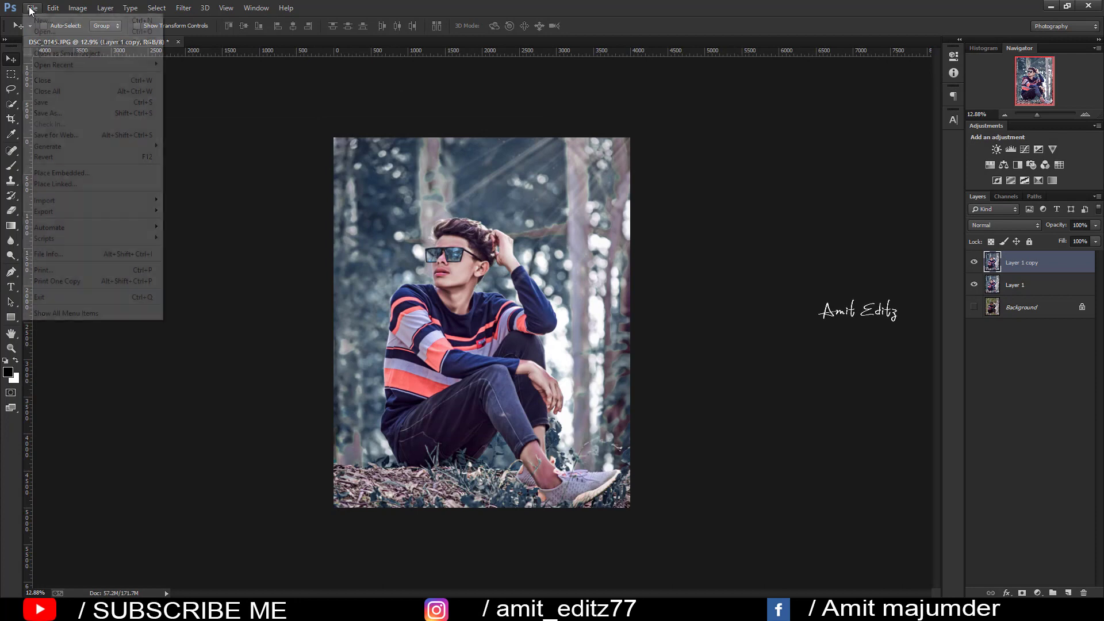
left_click(52, 27)
right_click(199, 167)
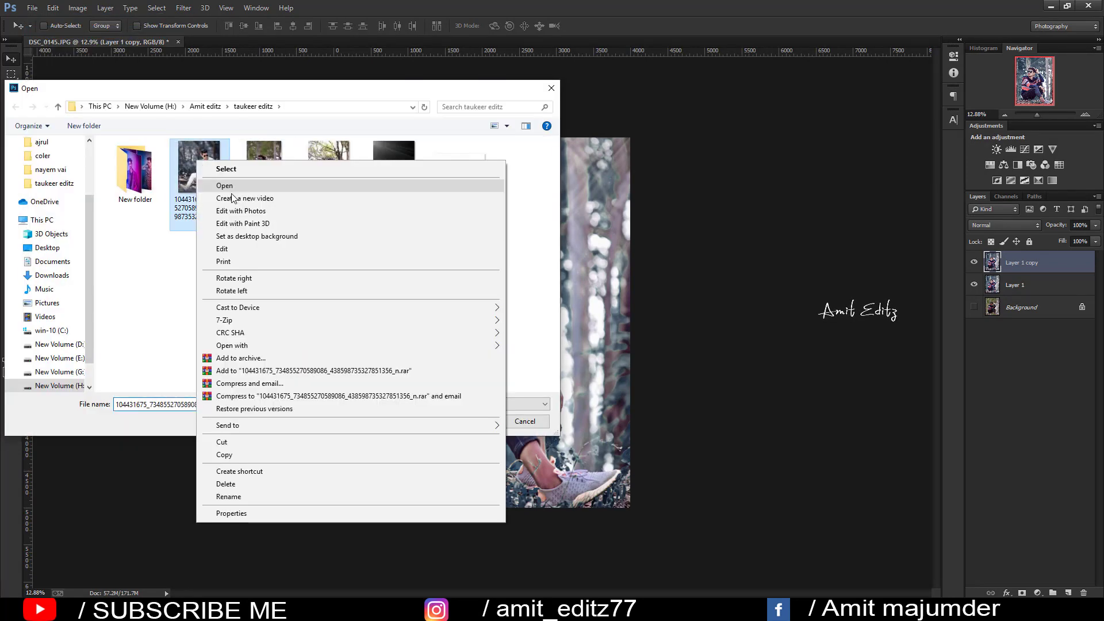
left_click(362, 185)
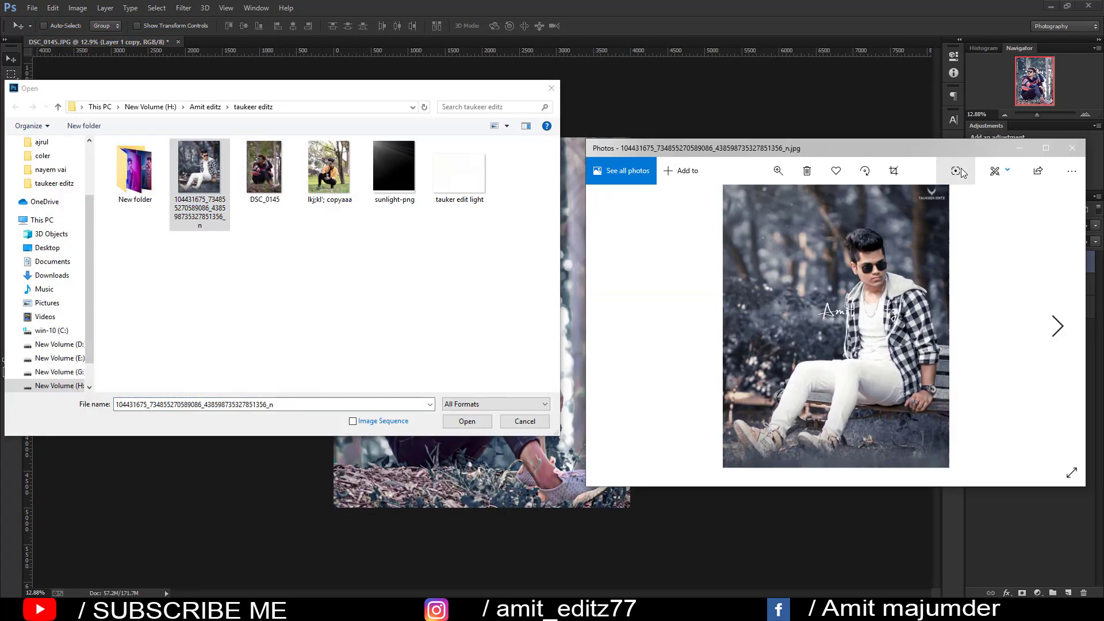
key("alt+F4")
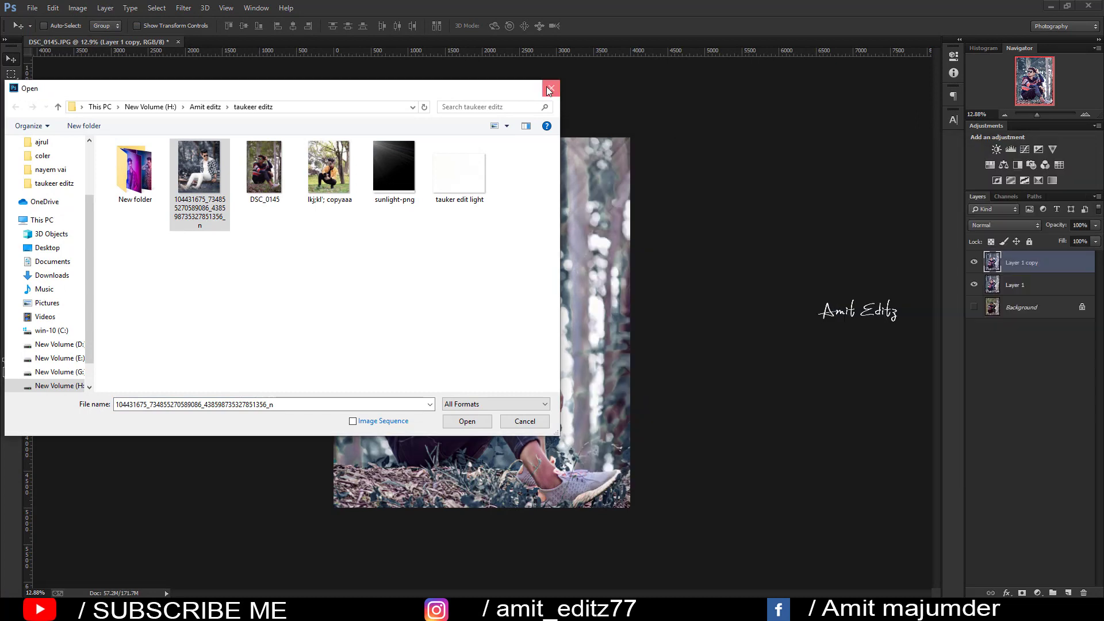
left_click(551, 88)
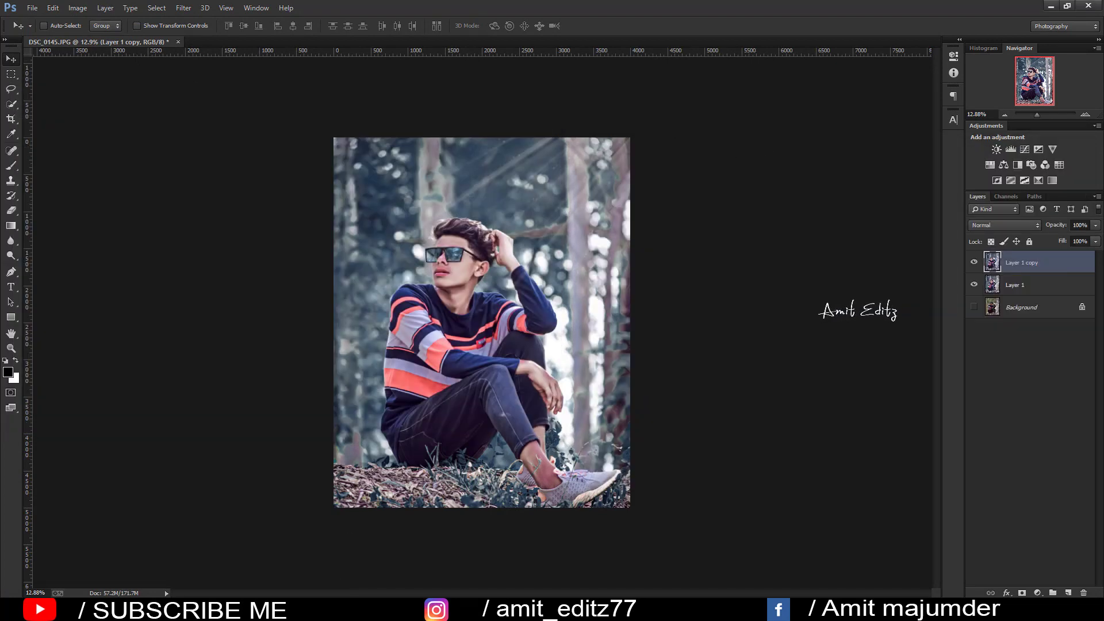
key("alt+Tab")
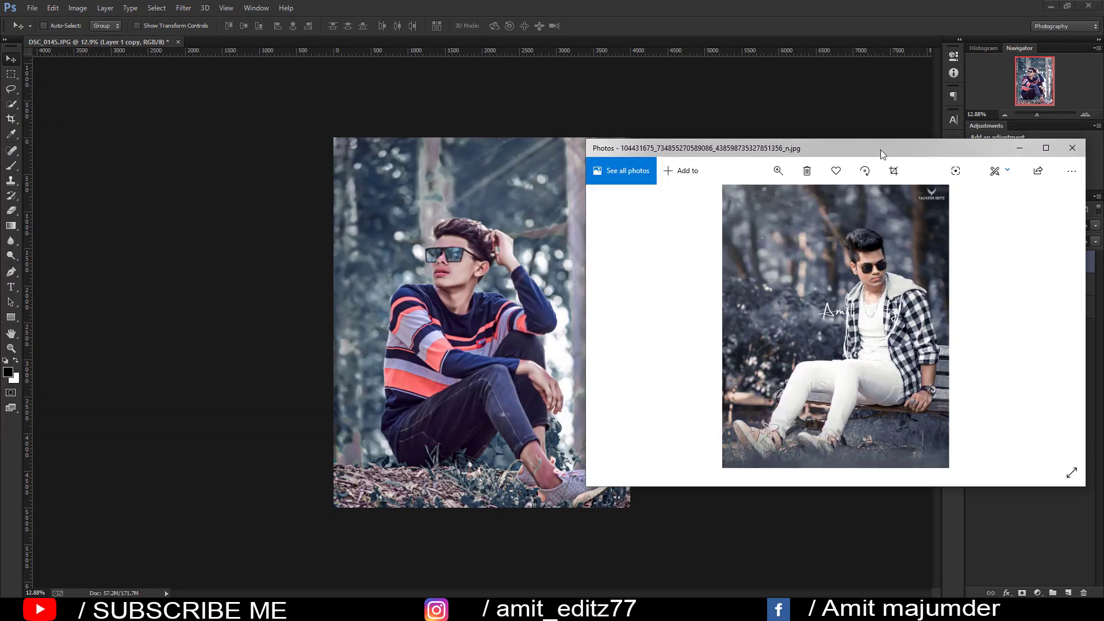
Move the Photos reference window beside the canvas to compare, then close it
left_click_drag(881, 150, 900, 168)
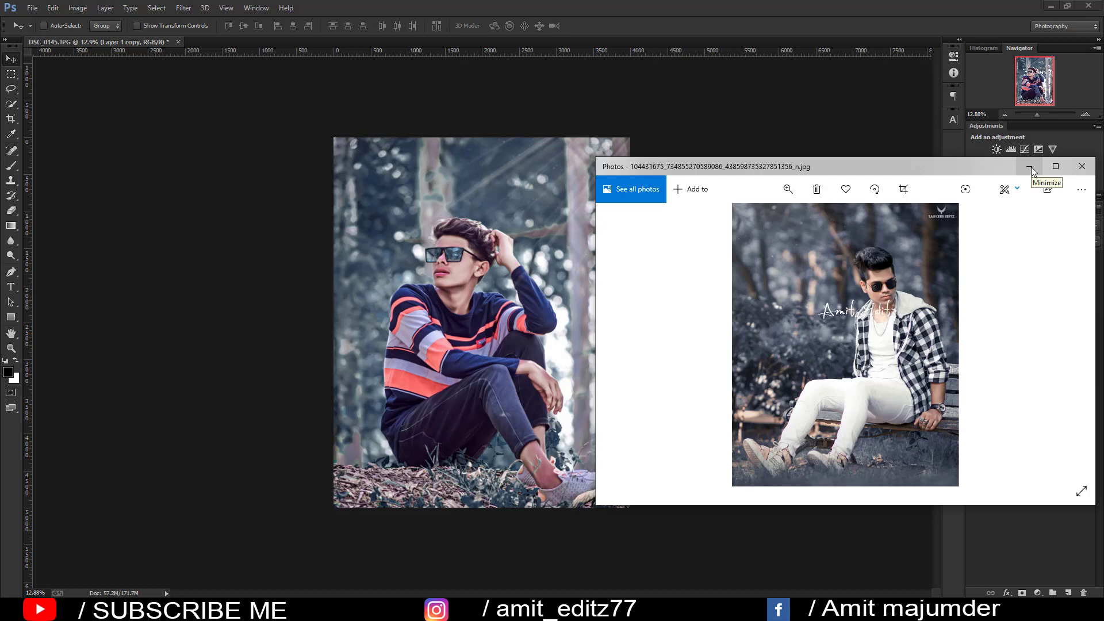
left_click(1082, 167)
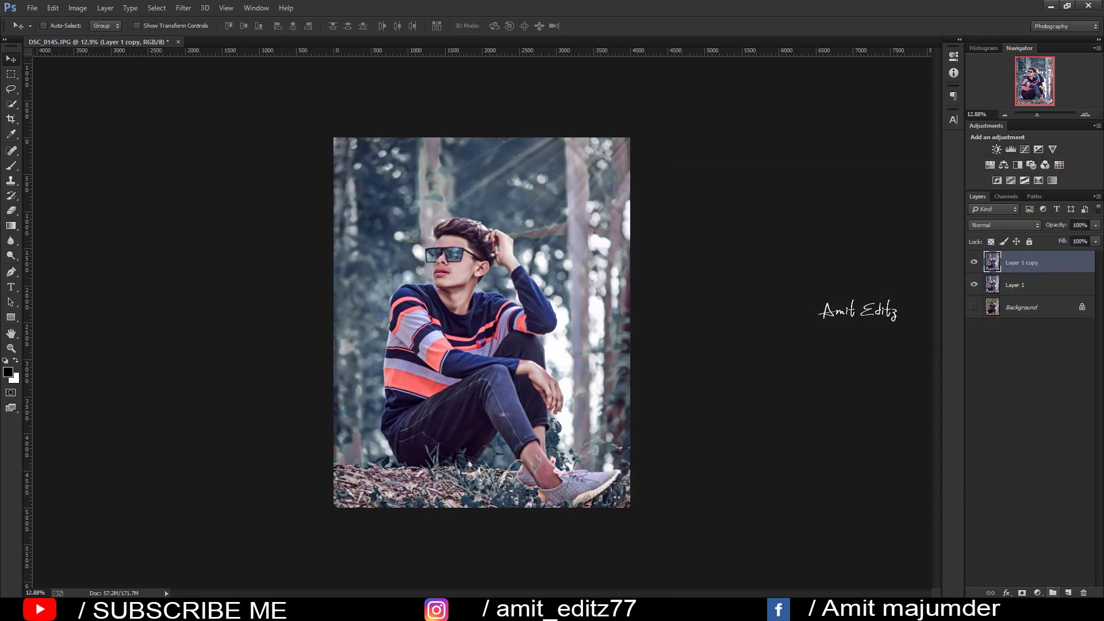
Duplicate Layer 1 copy and in Camera Raw set saturation Reds -24, Oranges -10, Blues -25
left_click_drag(1021, 262, 1069, 591)
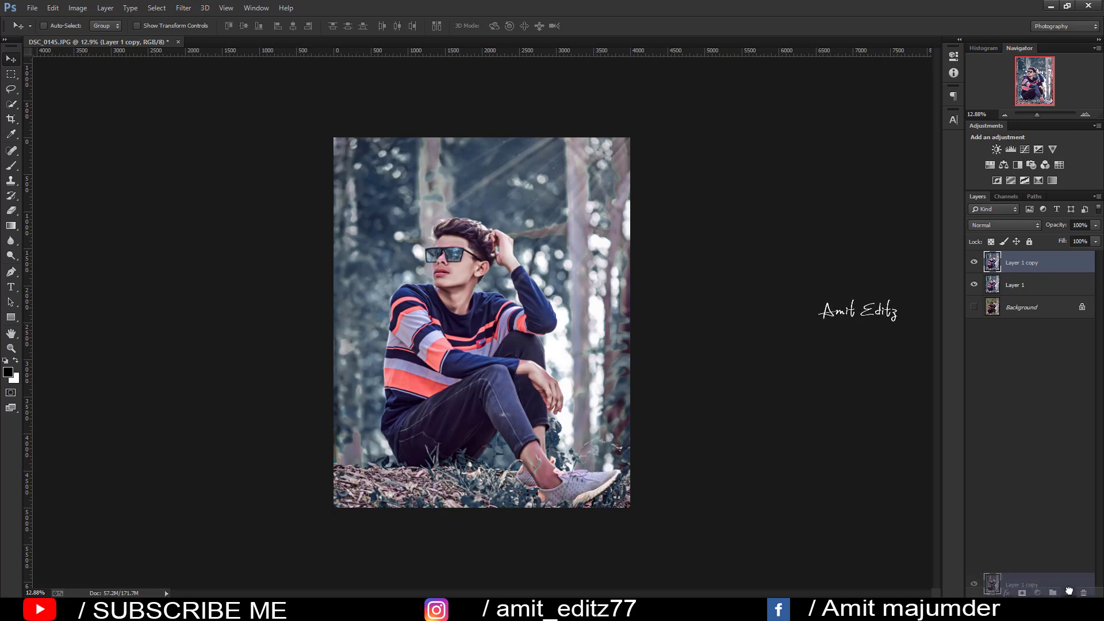
left_click(184, 7)
left_click(225, 75)
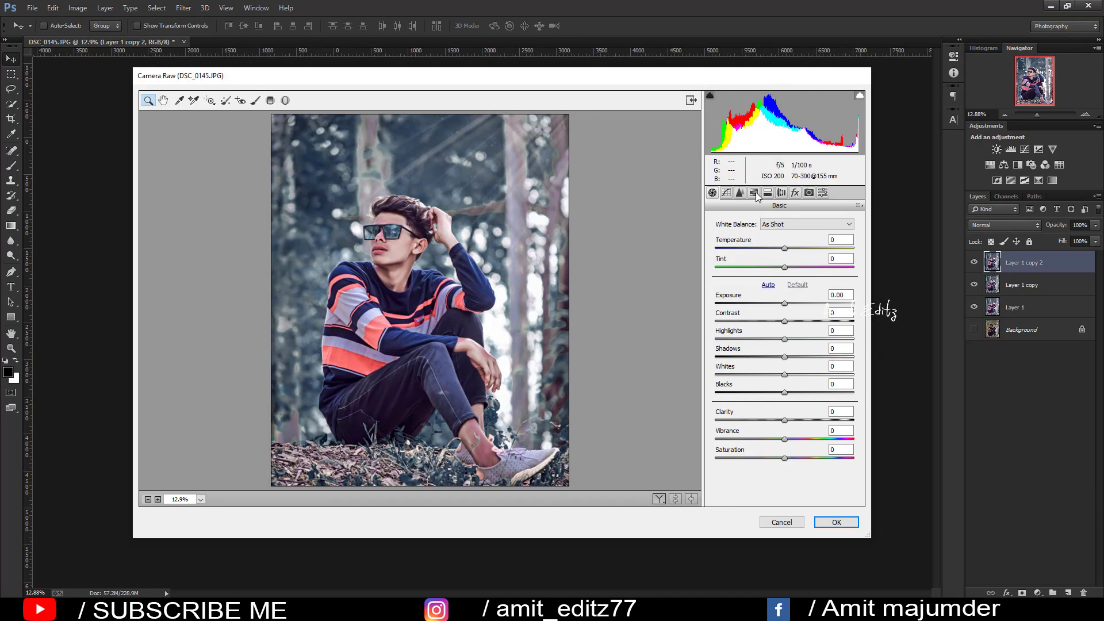
left_click(755, 193)
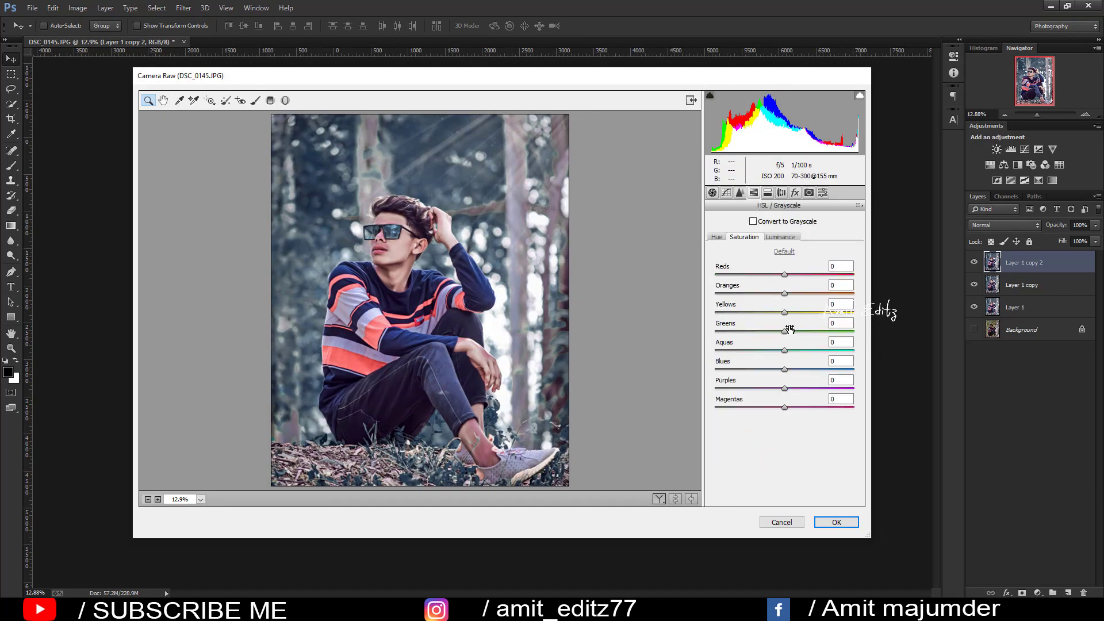
left_click_drag(785, 371, 767, 371)
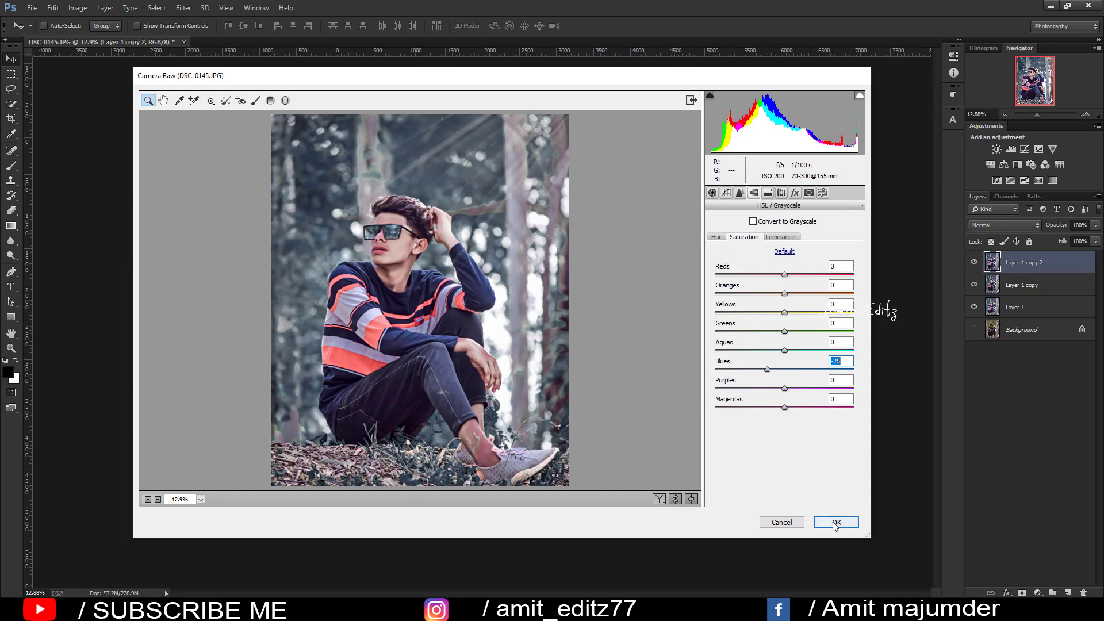
mouse_move(784, 294)
left_mouse_down()
mouse_move(764, 274)
mouse_move(785, 294)
left_mouse_up()
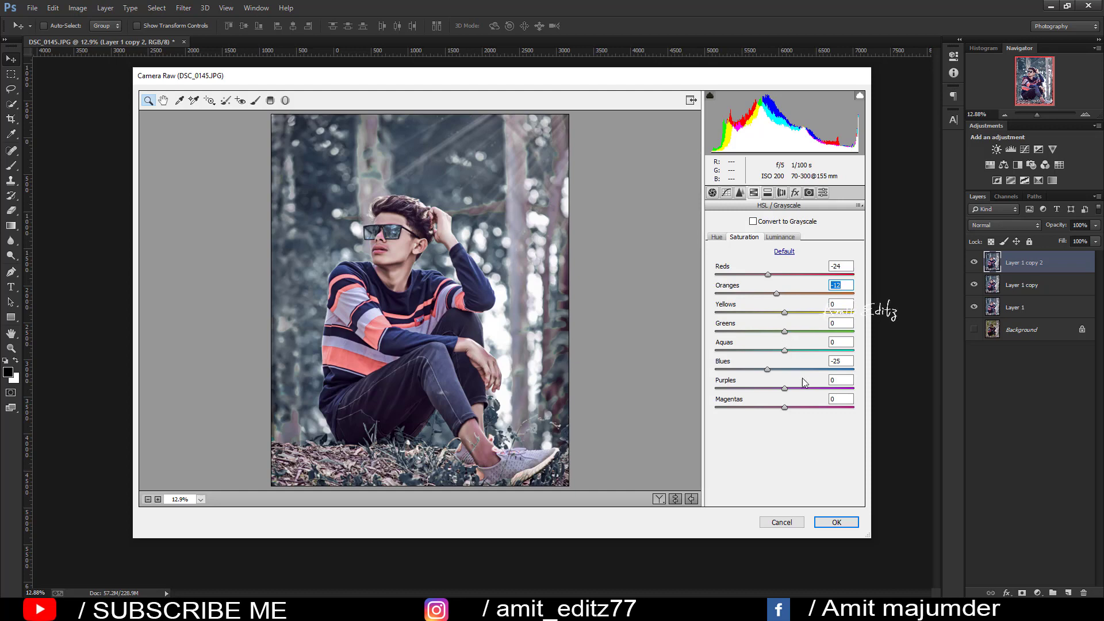
Apply the saturation grade, then duplicate Layer 1 copy 2 as Layer 1 copy 3
left_click(837, 522)
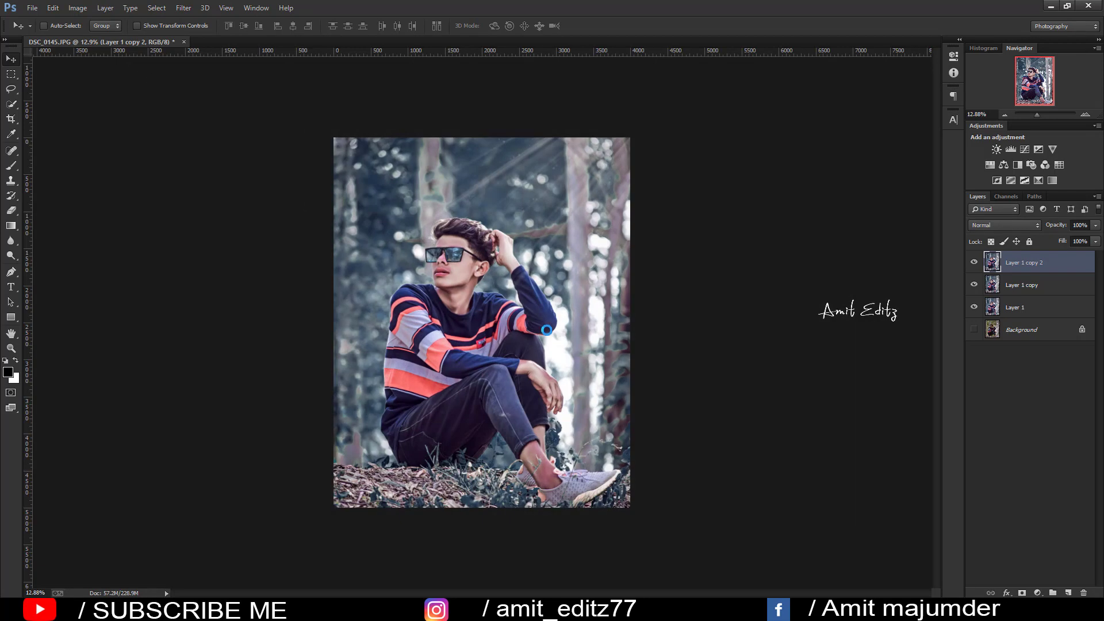
scroll(452, 260, "up", 2)
scroll(453, 260, "up", 1)
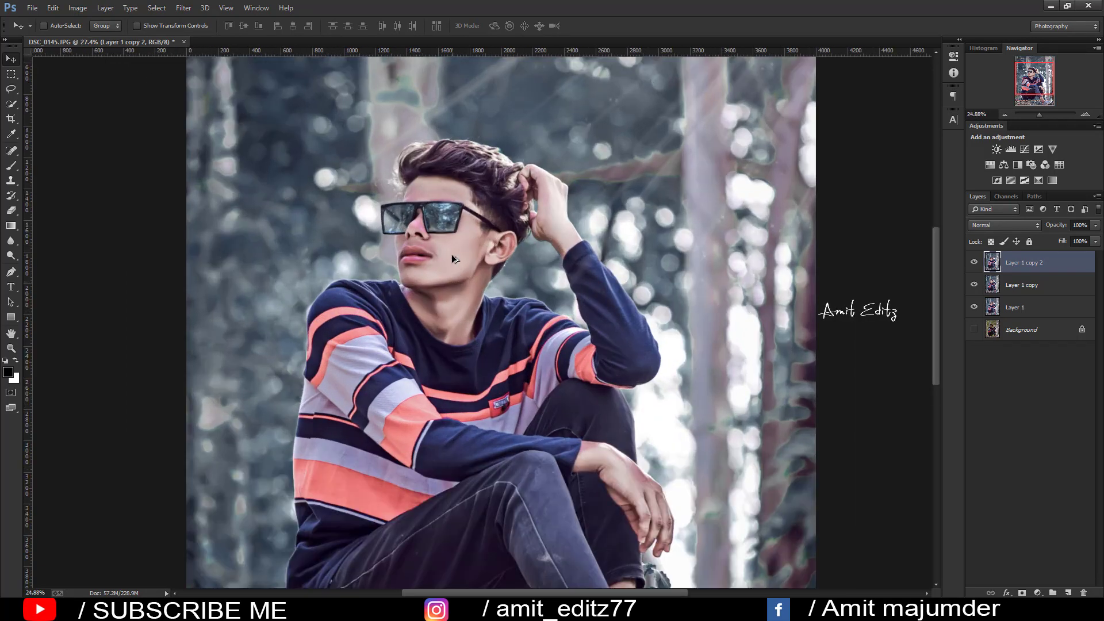
scroll(452, 260, "up", 1)
left_click_drag(1023, 263, 1068, 593)
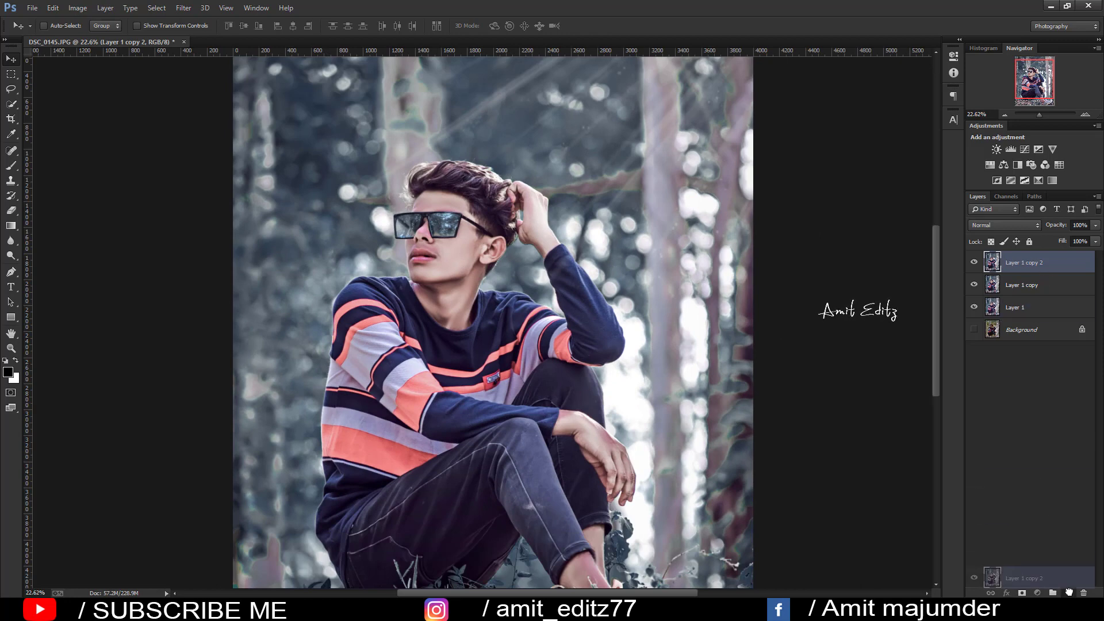
scroll(608, 253, "up", 1)
scroll(608, 253, "up", 1)
scroll(608, 253, "up", 1)
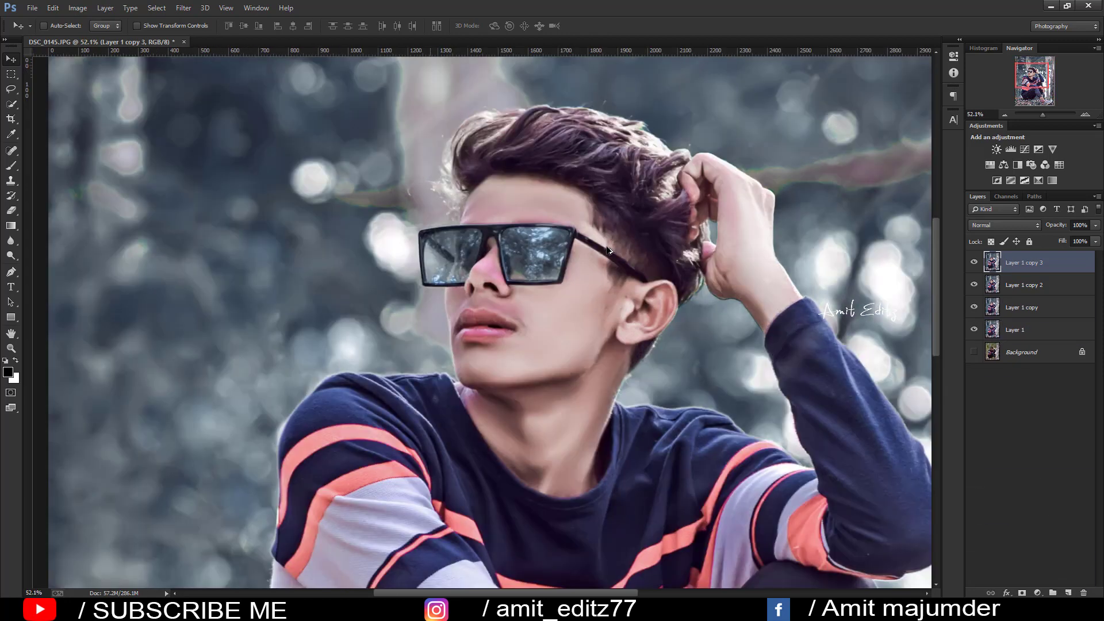
Quick-select the lips, nose and forehead above the glasses
left_click(11, 104)
left_click_drag(488, 328, 506, 330)
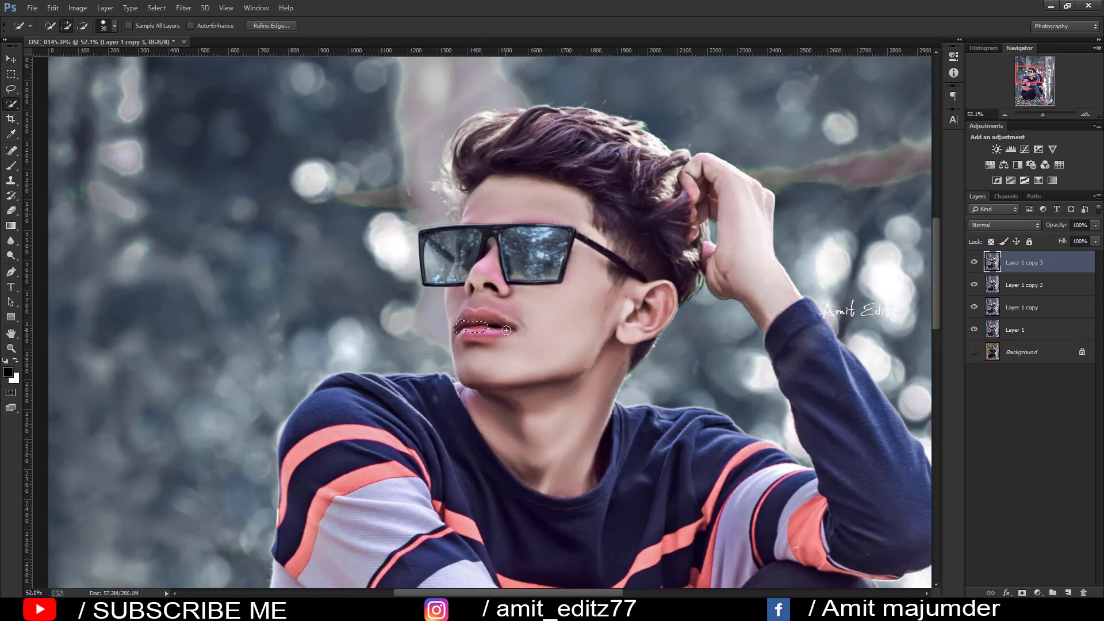
left_click_drag(488, 264, 490, 275)
mouse_move(474, 331)
left_mouse_down()
mouse_move(496, 331)
mouse_move(503, 285)
left_mouse_up()
left_click_drag(539, 221, 532, 225)
left_click_drag(511, 325, 503, 282)
In Camera Raw, set Purples saturation to -100, lower Magentas, and apply to the selection
left_click(183, 7)
left_click(213, 75)
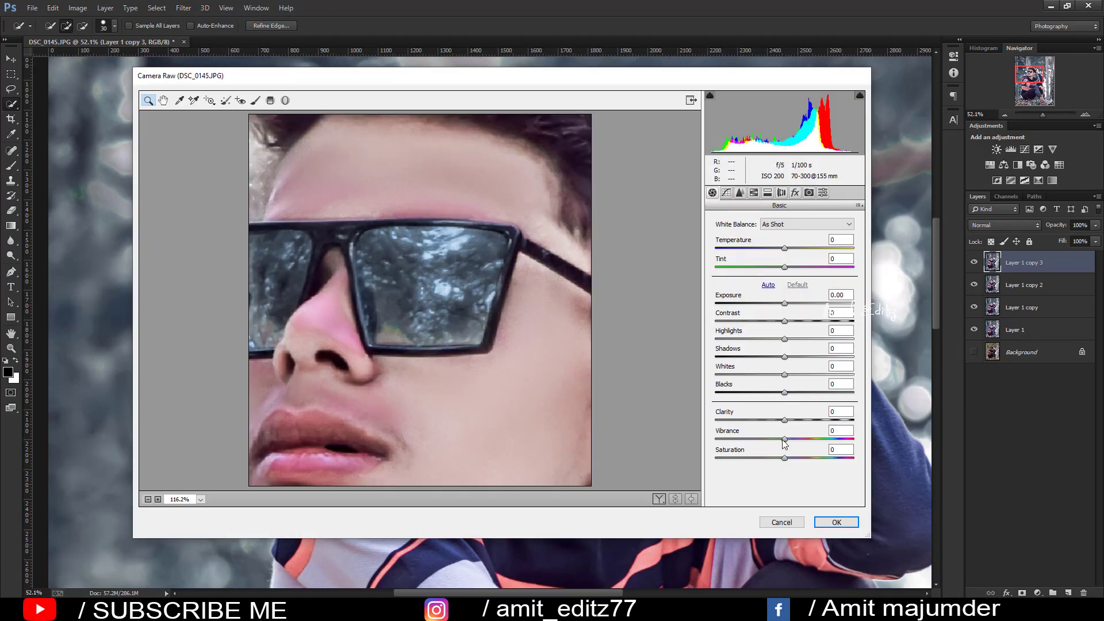
left_click(754, 193)
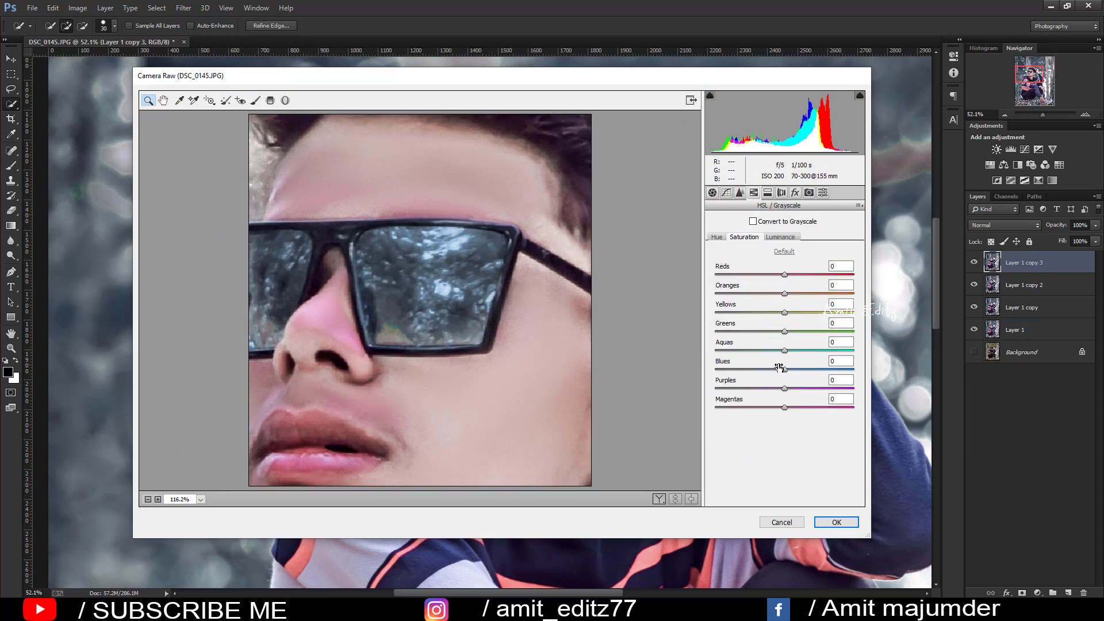
left_click_drag(781, 388, 802, 396)
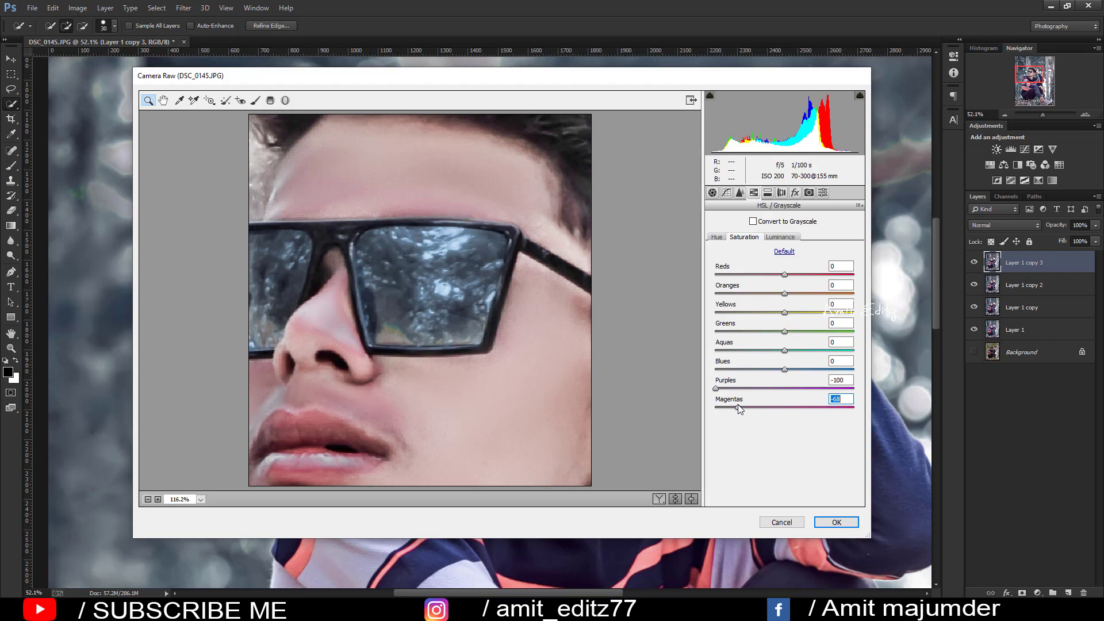
left_click_drag(738, 408, 749, 409)
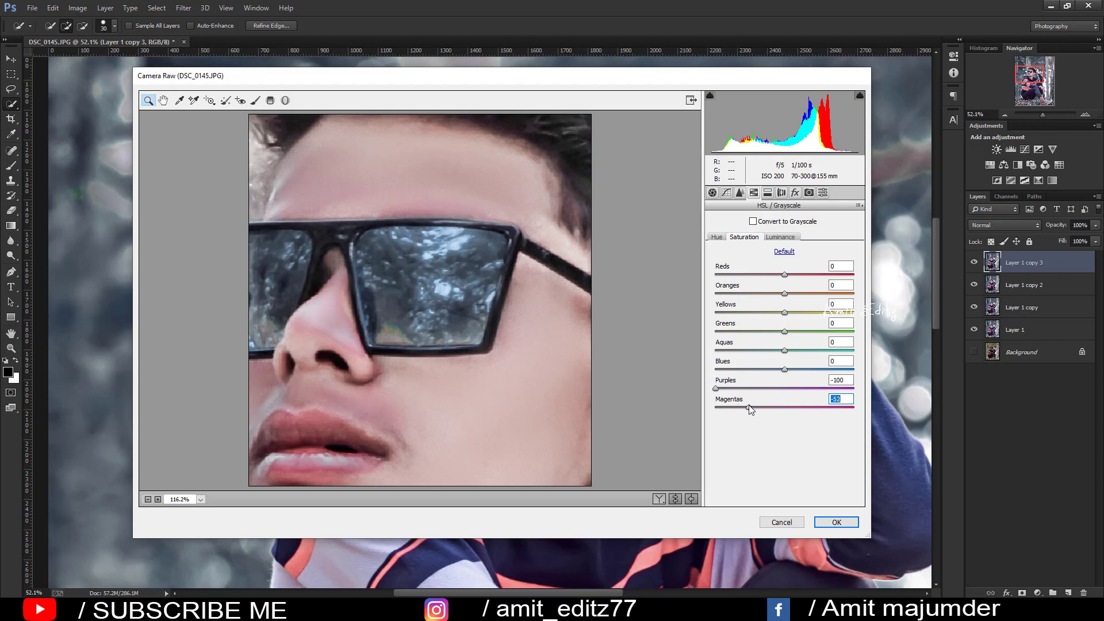
left_click(826, 522)
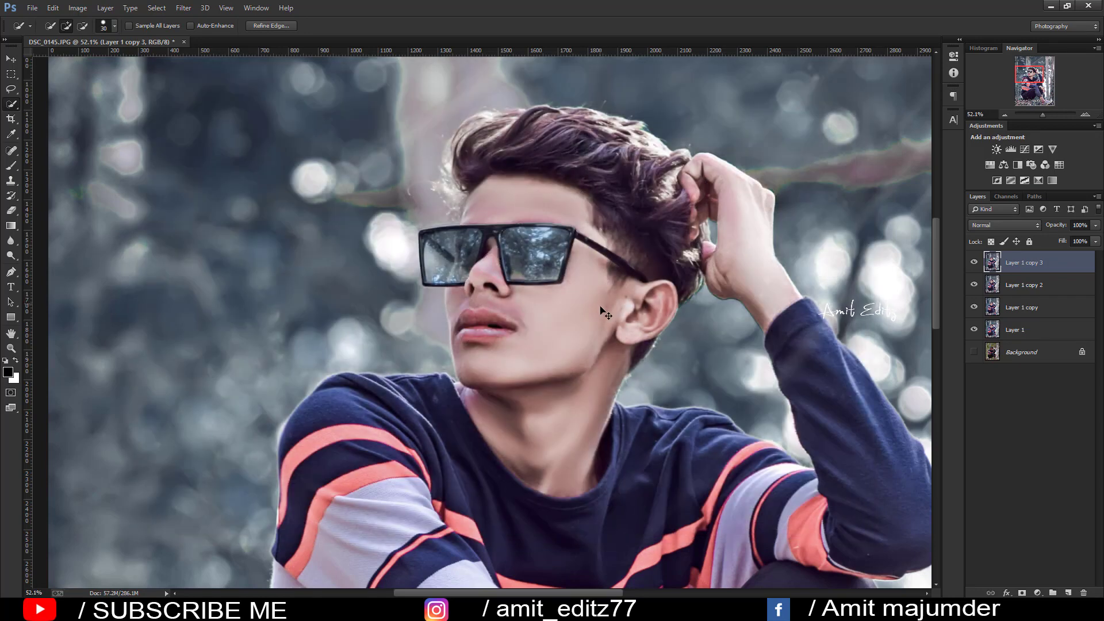
Switch to the Mixer Brush and reduce its size to 47
scroll(599, 316, "down", 3)
scroll(599, 315, "up", 1)
scroll(599, 315, "up", 2)
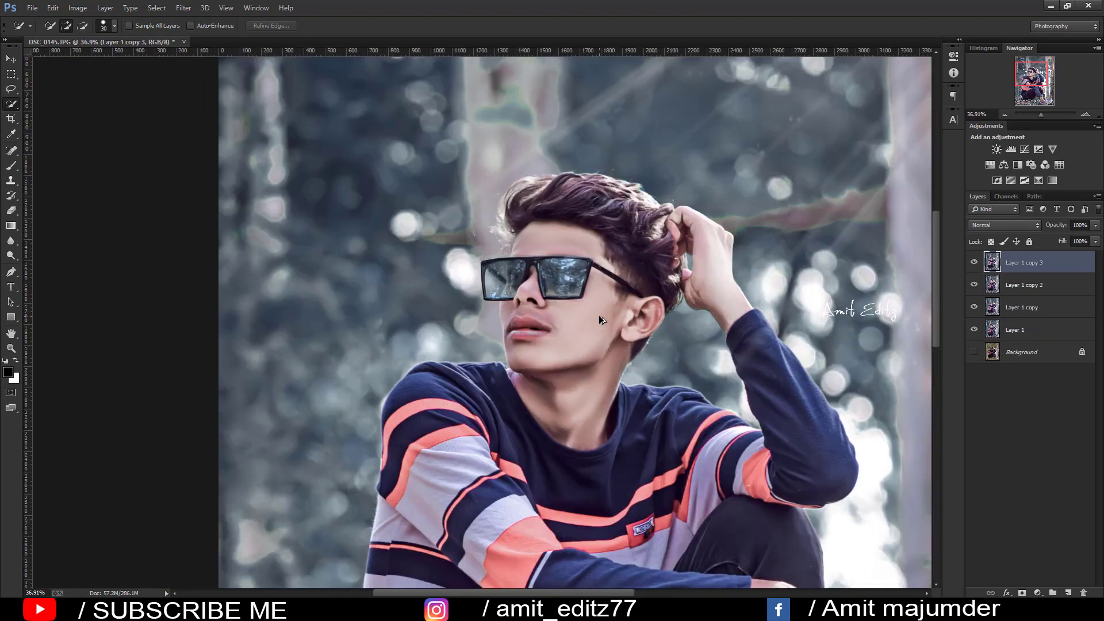
right_click(11, 165)
left_click(64, 195)
scroll(529, 253, "up", 1)
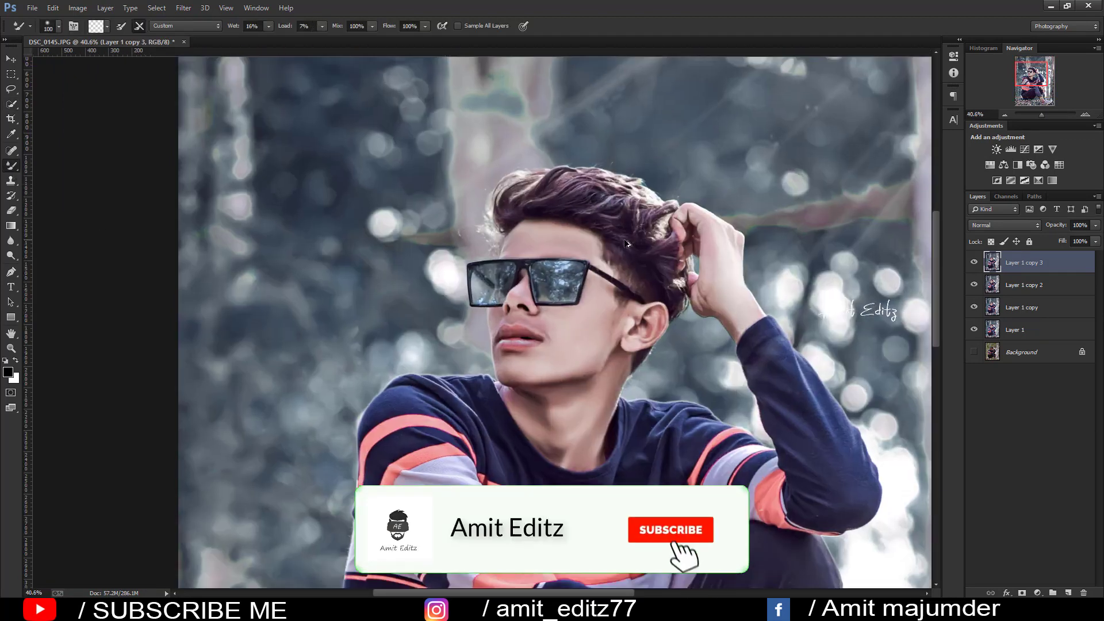
scroll(529, 252, "up", 1)
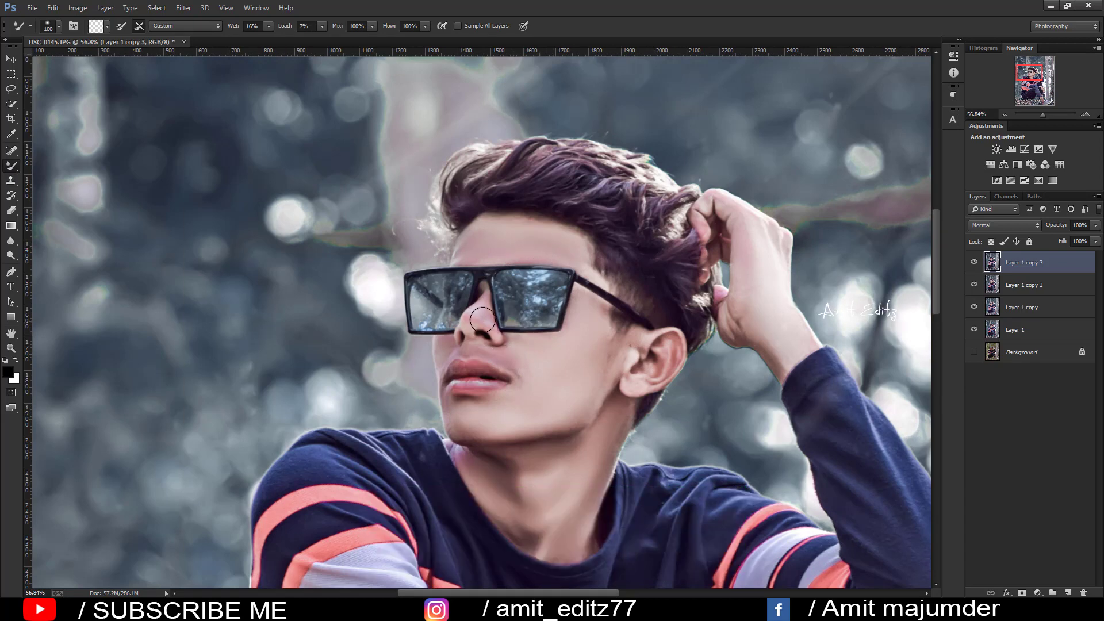
left_click_drag(477, 318, 466, 322)
scroll(509, 377, "down", 3)
scroll(538, 356, "down", 2)
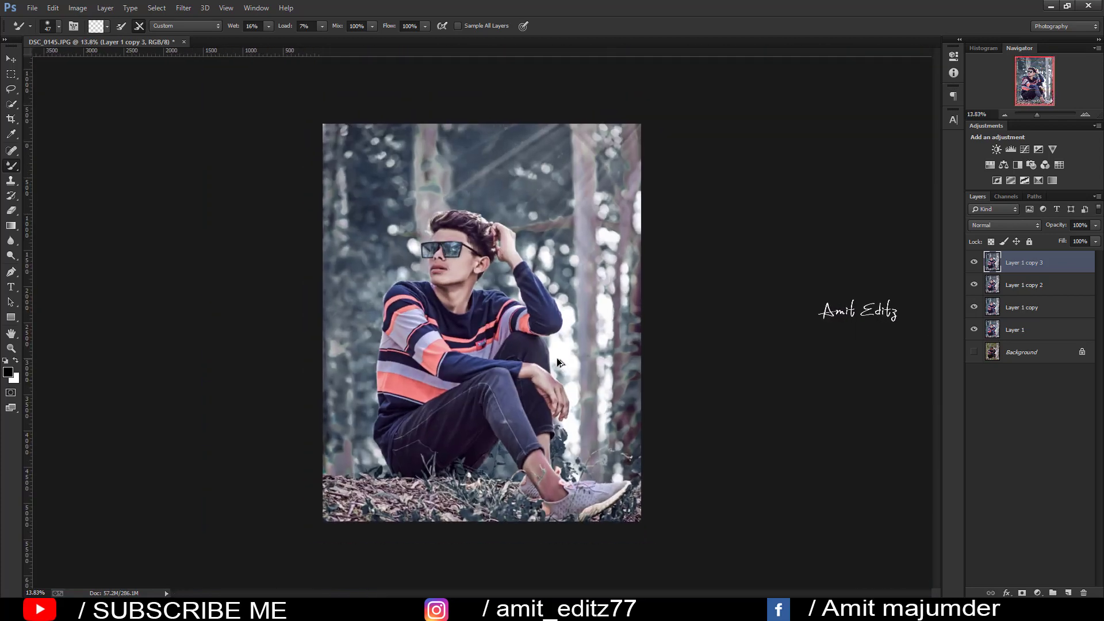
Merge Layer 1 through Layer 1 copy 3 into a single layer
left_click(1029, 285, "ctrl")
left_click(1030, 308, "ctrl")
left_click(1029, 329, "ctrl")
right_click(1032, 329)
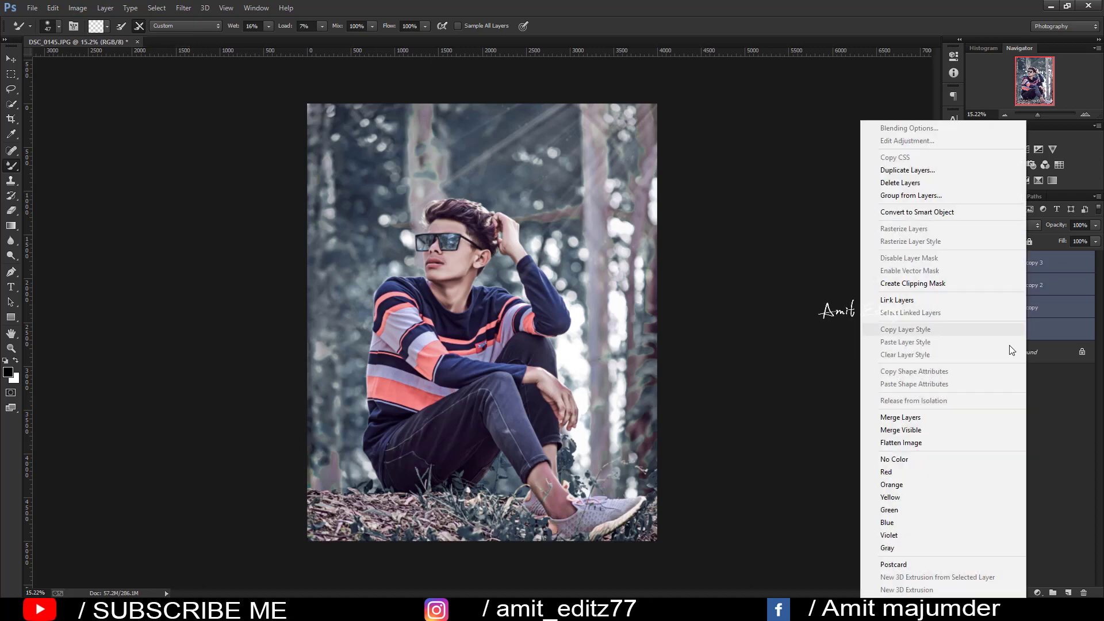
left_click(954, 419)
scroll(440, 260, "up", 1)
scroll(439, 259, "down", 2)
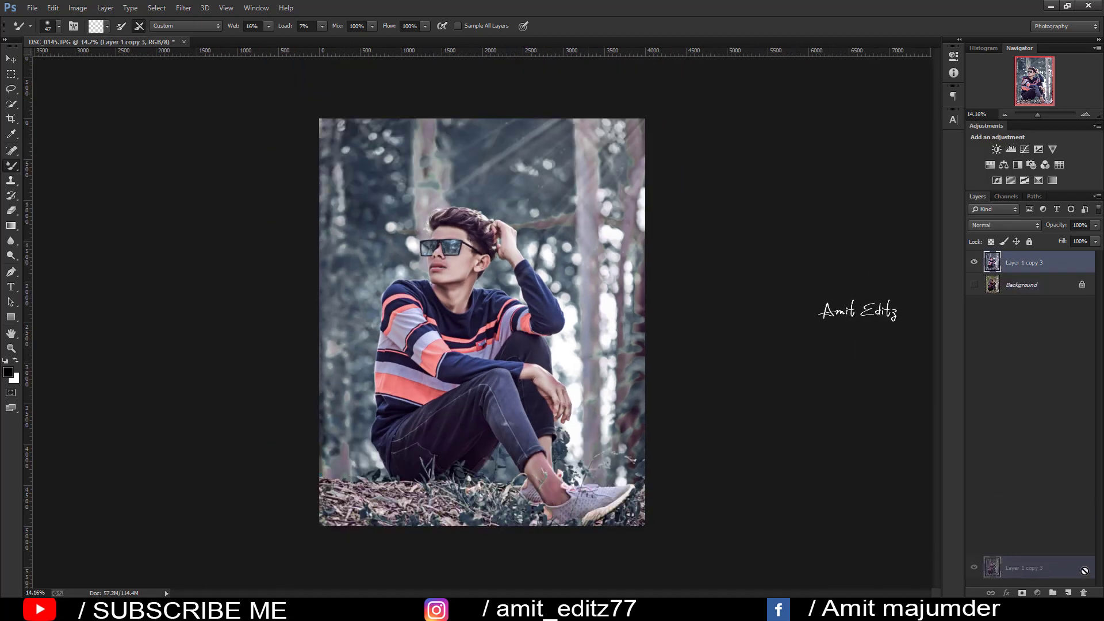
Duplicate the merged layer and add a Selective Color adjustment with Magenta +9
left_click_drag(1038, 265, 1068, 592)
left_click(1033, 592)
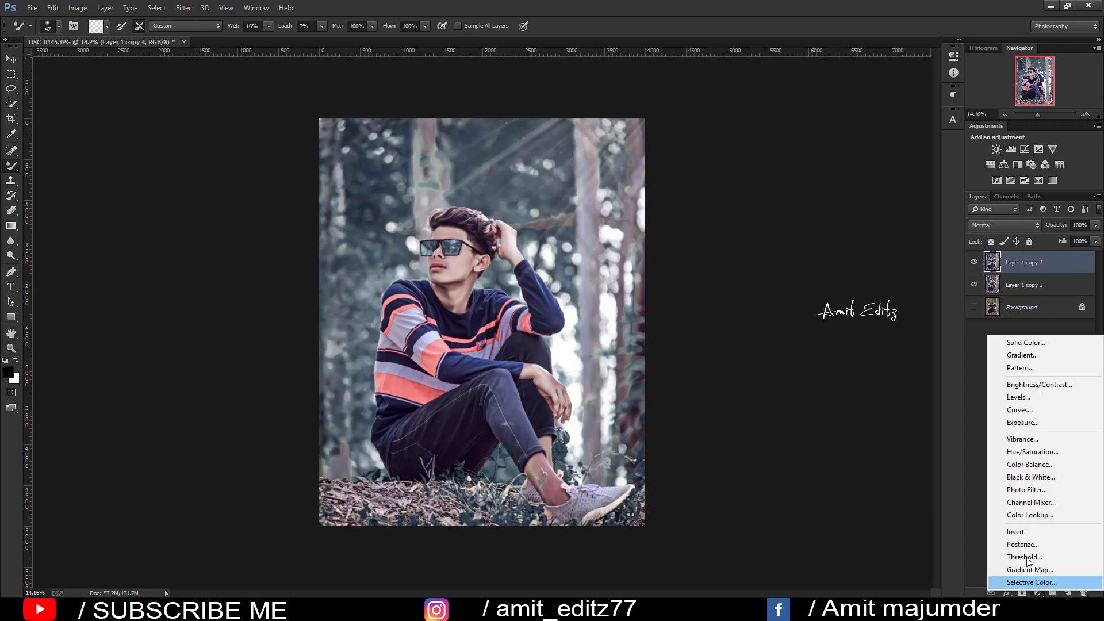
left_click(1031, 582)
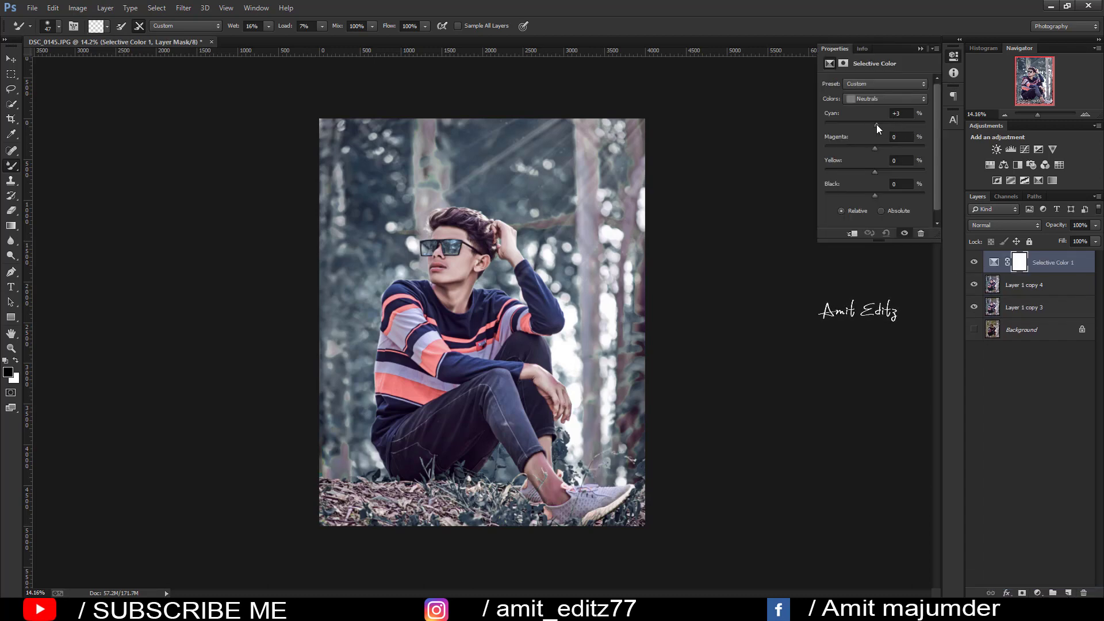
left_click_drag(874, 147, 878, 151)
left_click(921, 48)
Merge the Selective Color tint with both layers and duplicate the result
left_click(1042, 291, "shift")
left_click(1035, 307, "shift")
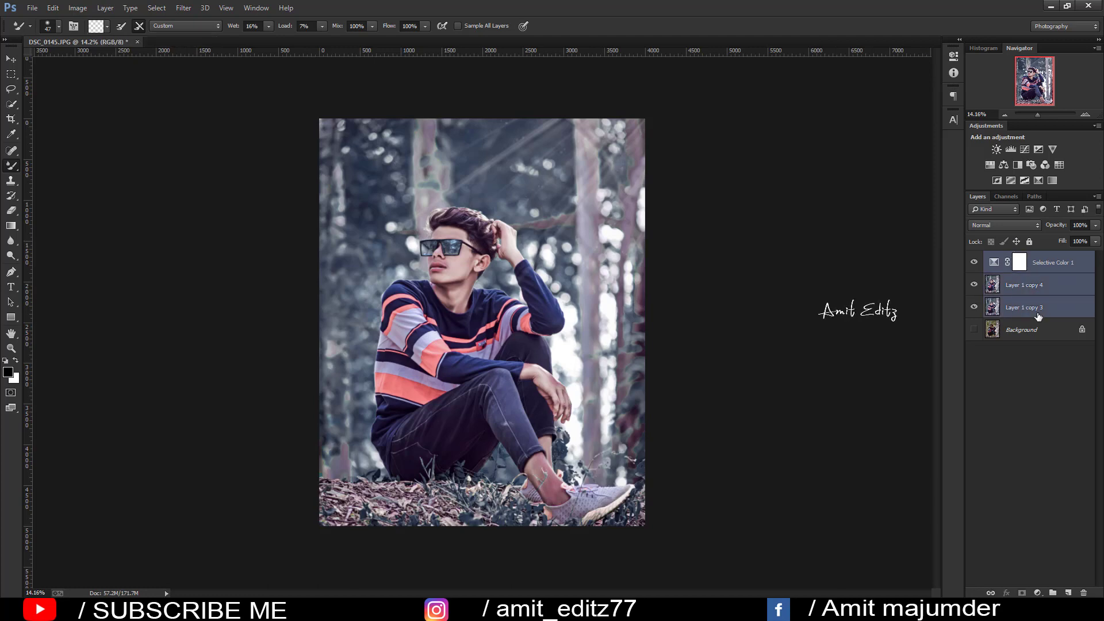
right_click(1035, 307)
left_click(944, 419)
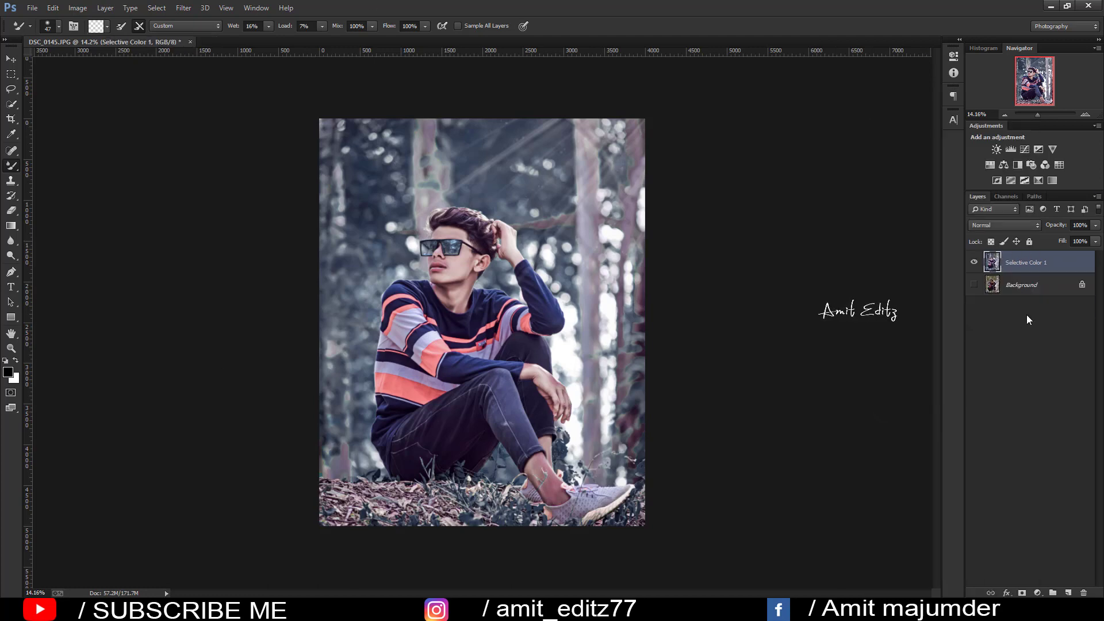
left_click_drag(1052, 270, 1068, 593)
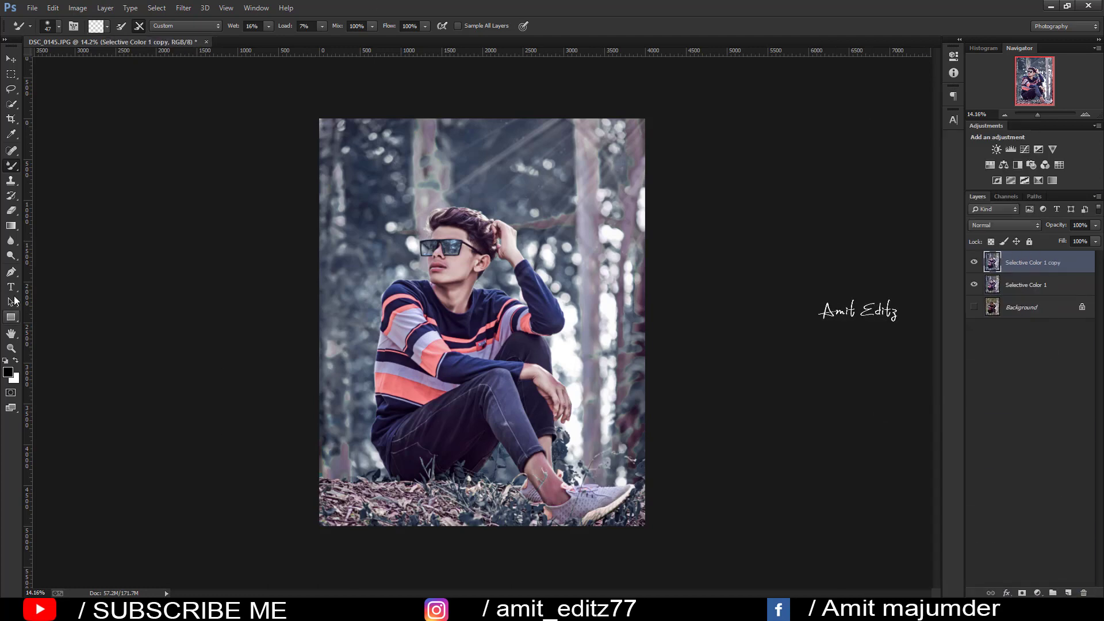
Dodge the midtones of the face, neck and shoes at 6% exposure with an enlarged brush
left_click(11, 256)
scroll(490, 240, "up", 2)
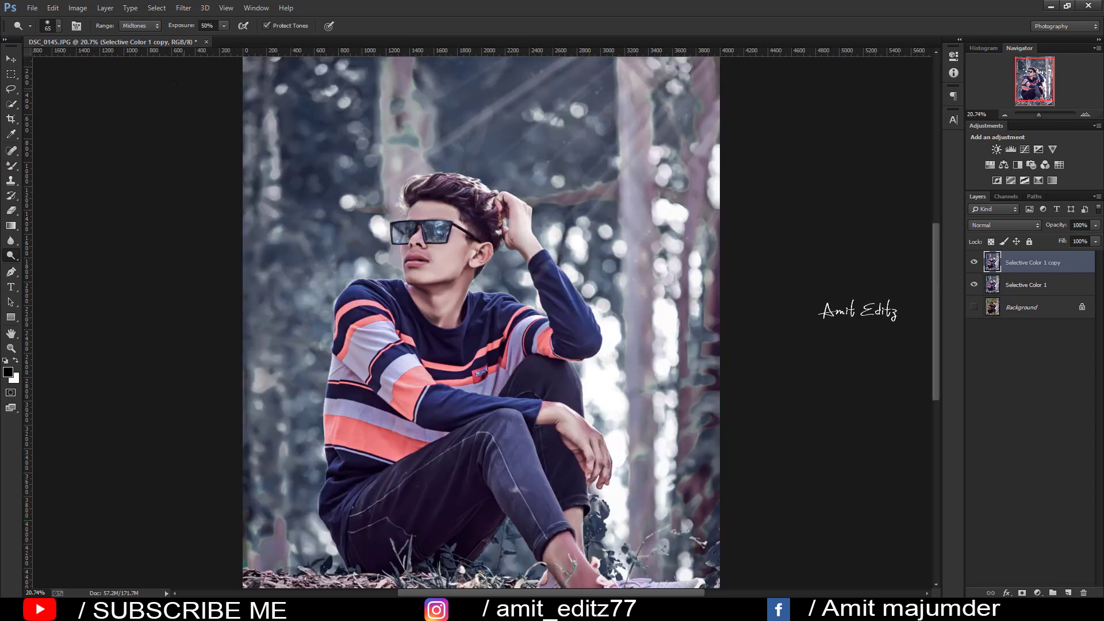
left_click_drag(200, 31, 187, 30)
scroll(437, 245, "up", 2)
scroll(489, 261, "up", 1)
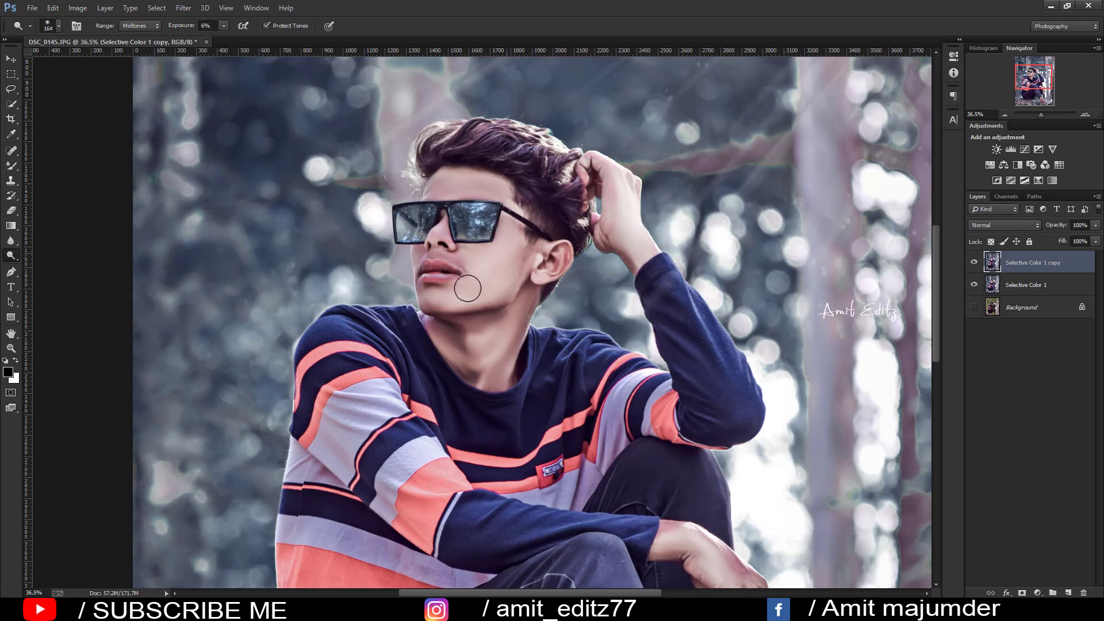
scroll(441, 219, "up", 2)
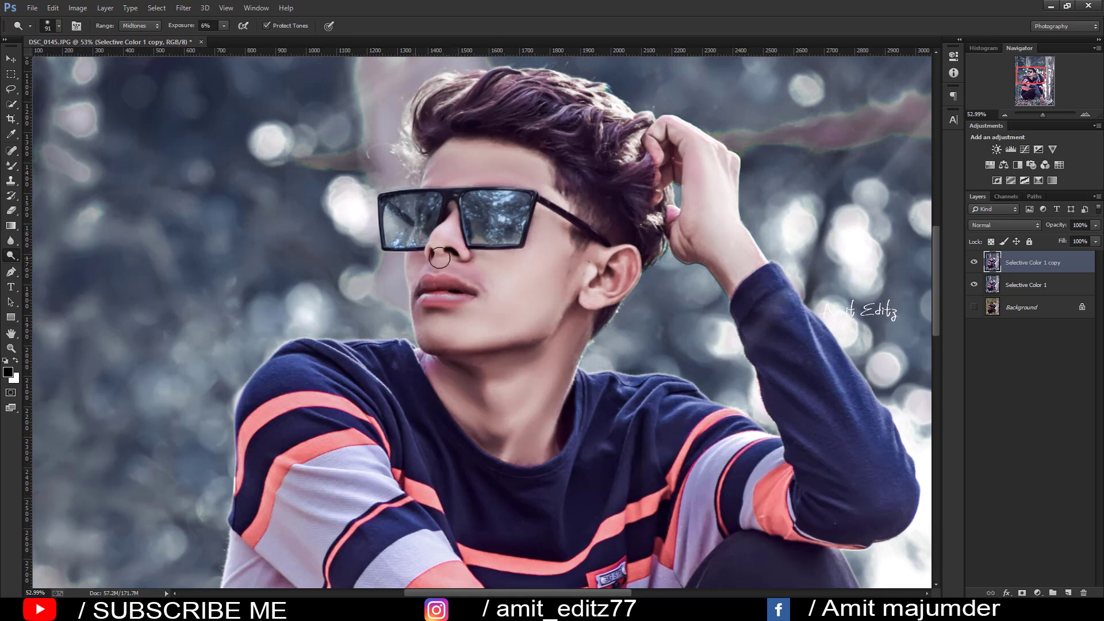
key("bracketright")
key("bracketright")
key("bracketright")
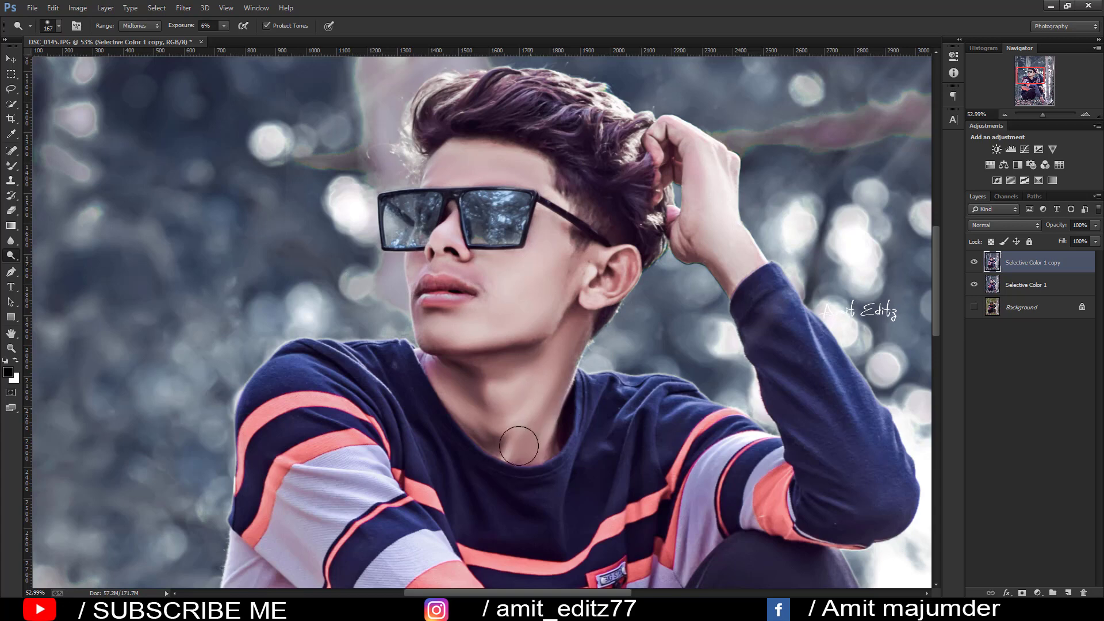
key("ctrl+0")
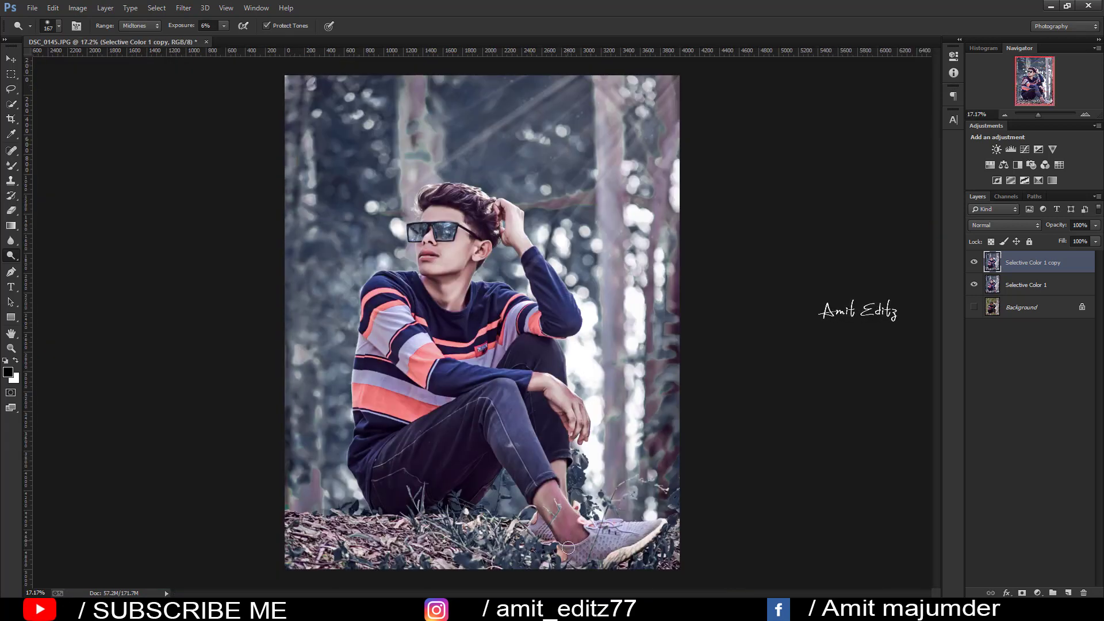
key("bracketright")
key("bracketright")
key("bracketright")
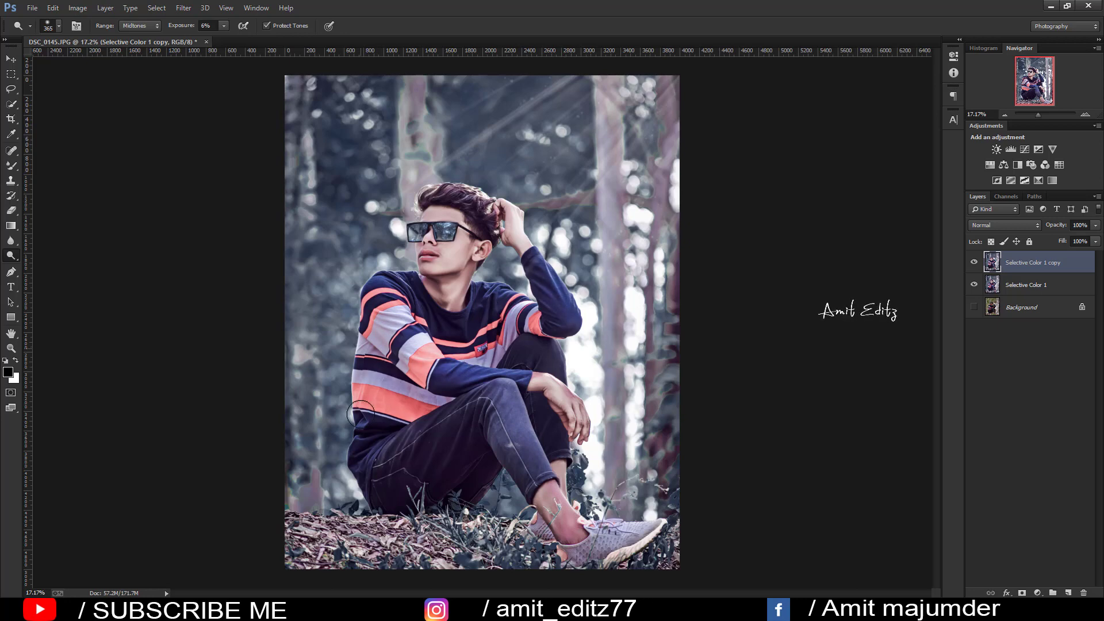
scroll(361, 414, "down", 2)
Merge the two Selective Color layers into one
left_click(1037, 284, "ctrl")
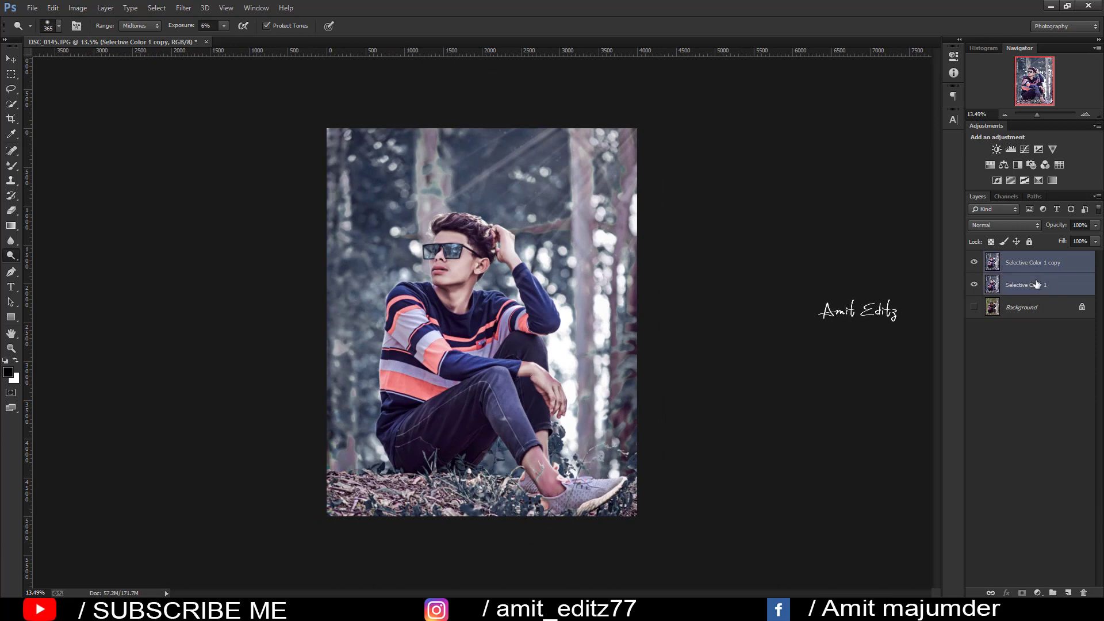
right_click(1037, 284)
left_click(961, 435)
scroll(683, 258, "up", 1)
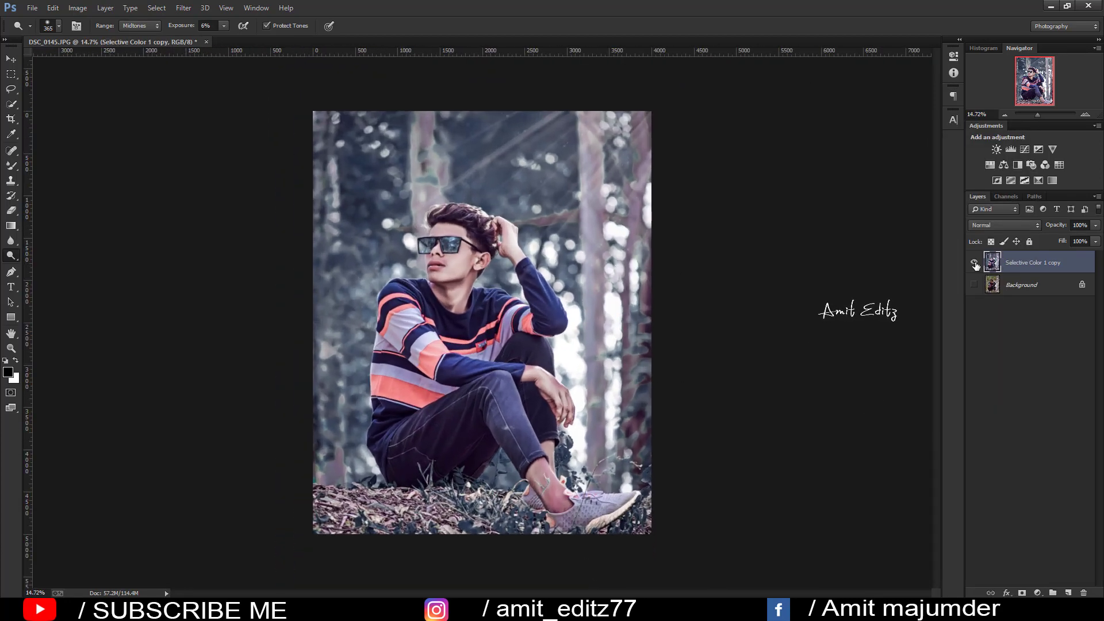
Toggle the toned layer's visibility to compare the grade against the original
left_click(975, 264)
left_click(975, 265)
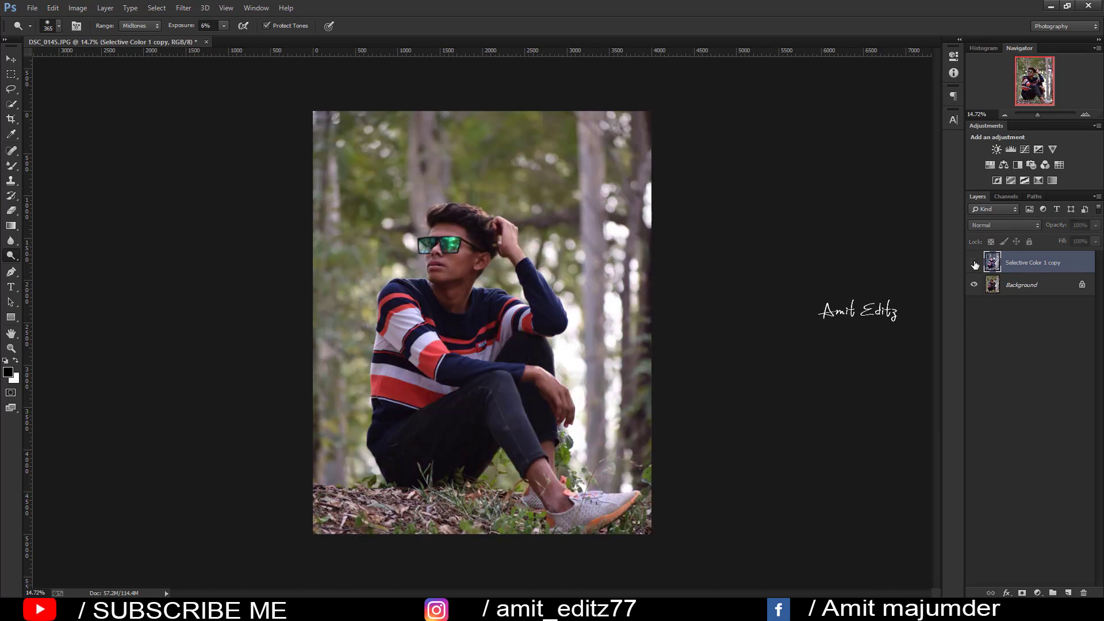
left_click(975, 265)
left_click(974, 264)
left_click(975, 265)
scroll(633, 272, "up", 1)
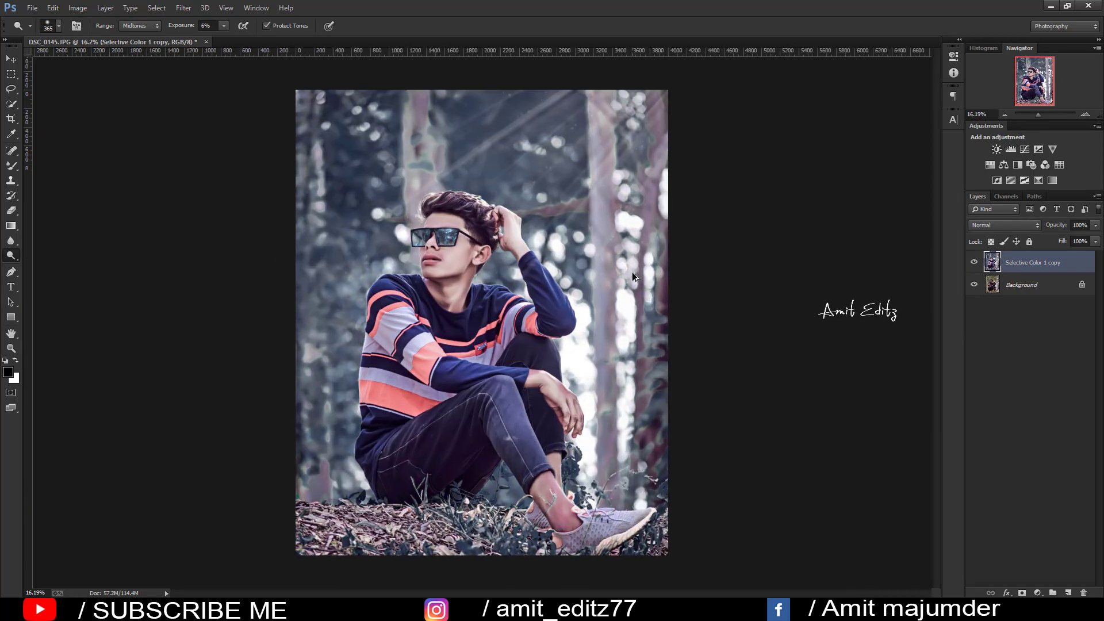
left_click(7, 60)
scroll(457, 249, "up", 1)
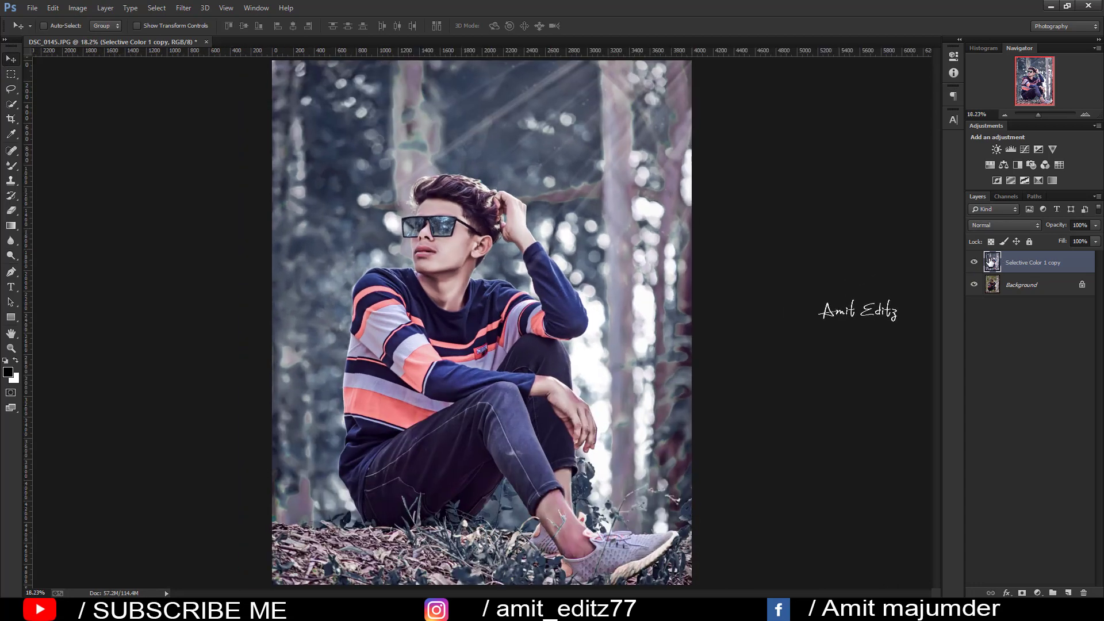
left_click(974, 263)
left_click(975, 263)
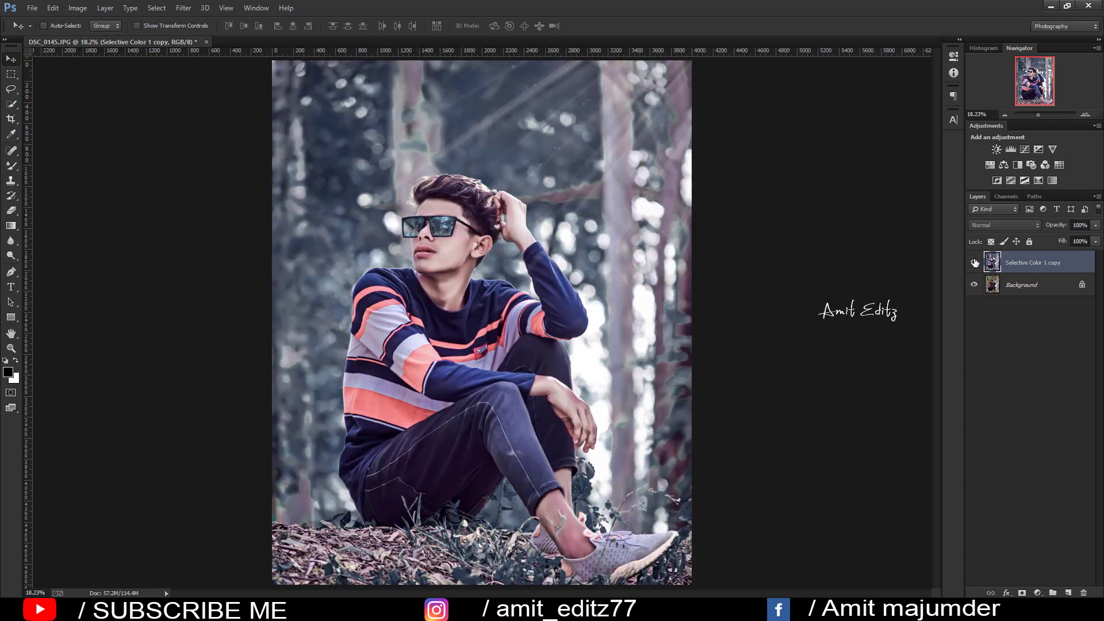
Select the watermark logo brush at size 358 in white with 100% opacity
right_click(24, 167)
left_click(11, 166)
left_click(58, 168)
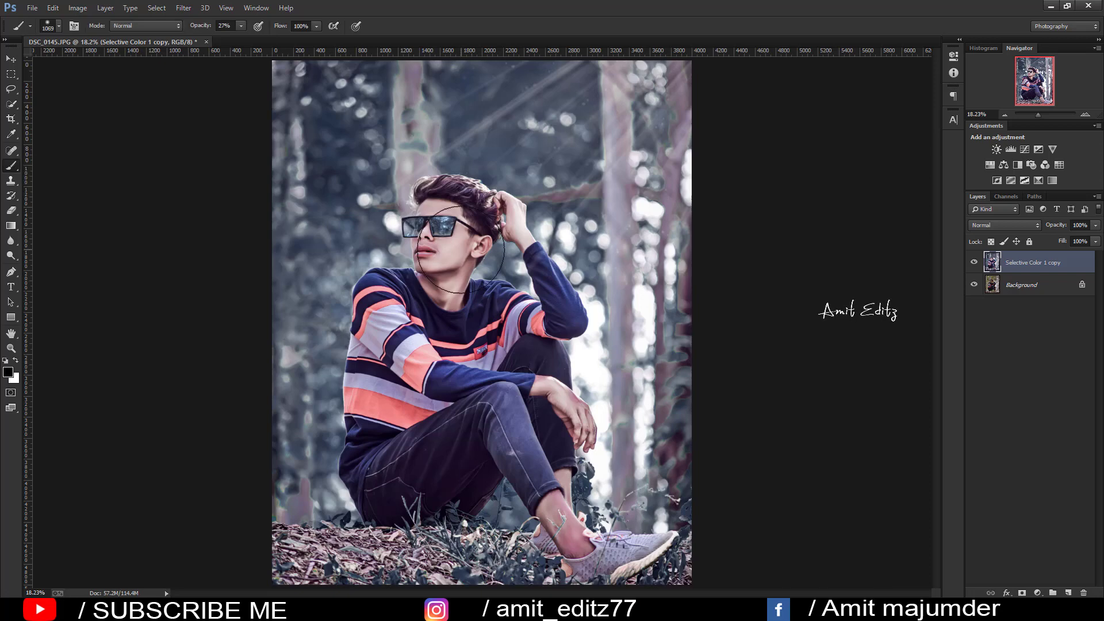
right_click(464, 250)
left_click(518, 473)
key("Return")
key("bracketleft")
key("6")
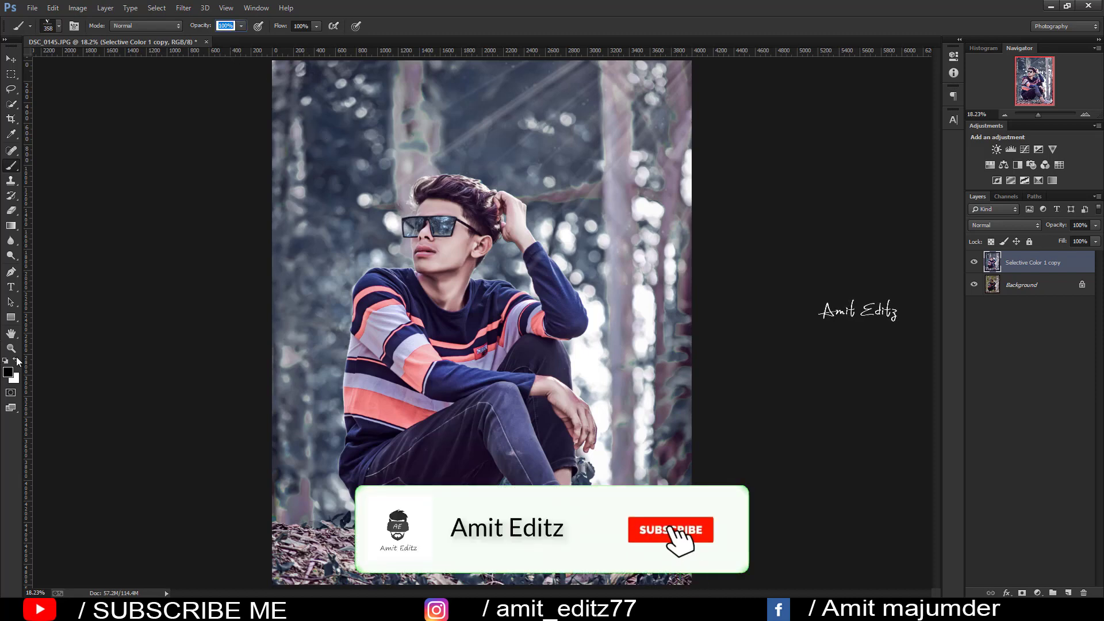
key("x")
key("0")
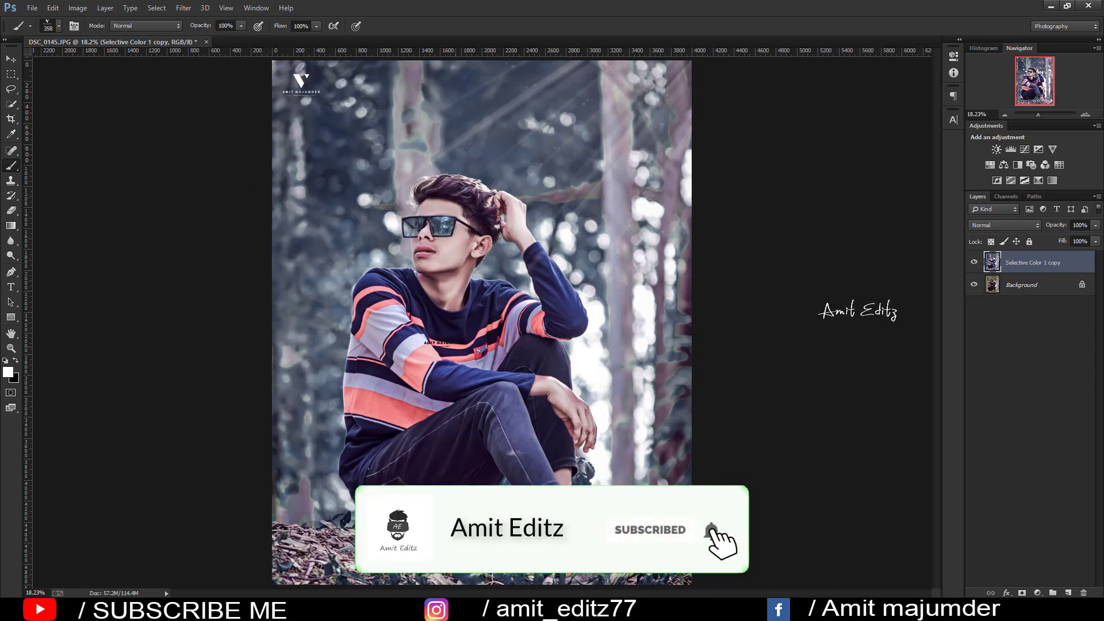
right_click(424, 319)
key("Escape")
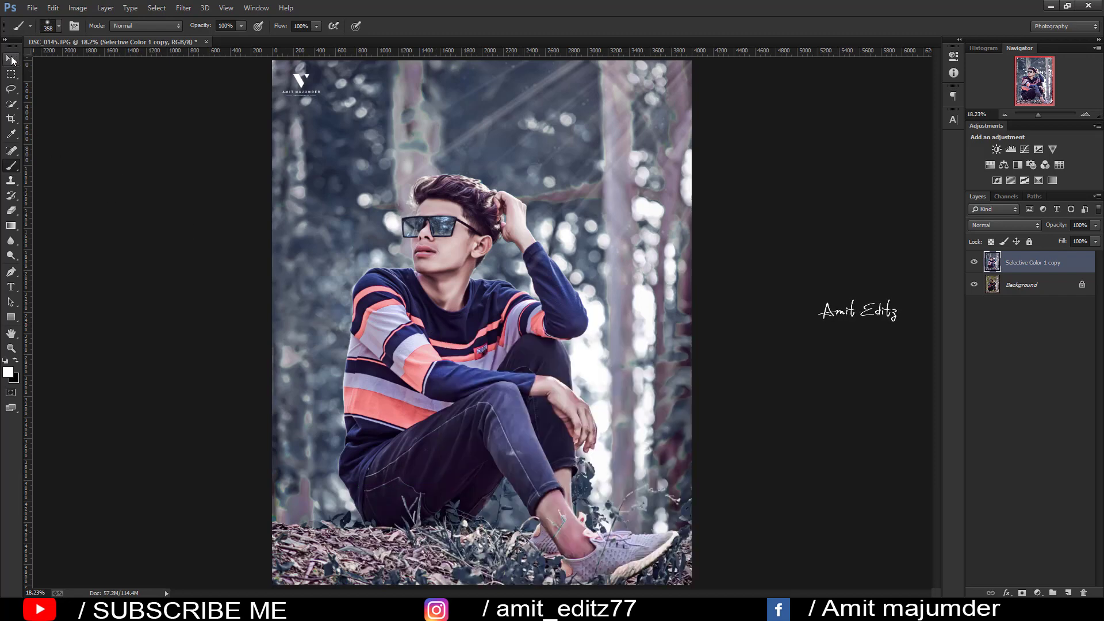
key("v")
scroll(470, 202, "down", 2)
scroll(470, 203, "up", 1)
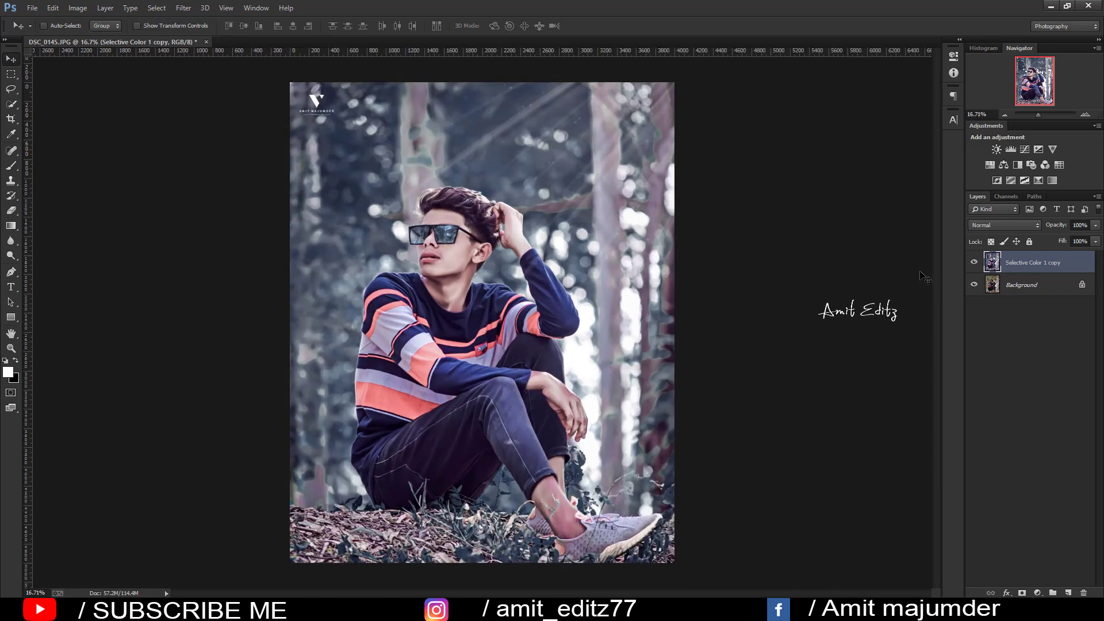
left_click(975, 263)
left_click(975, 263)
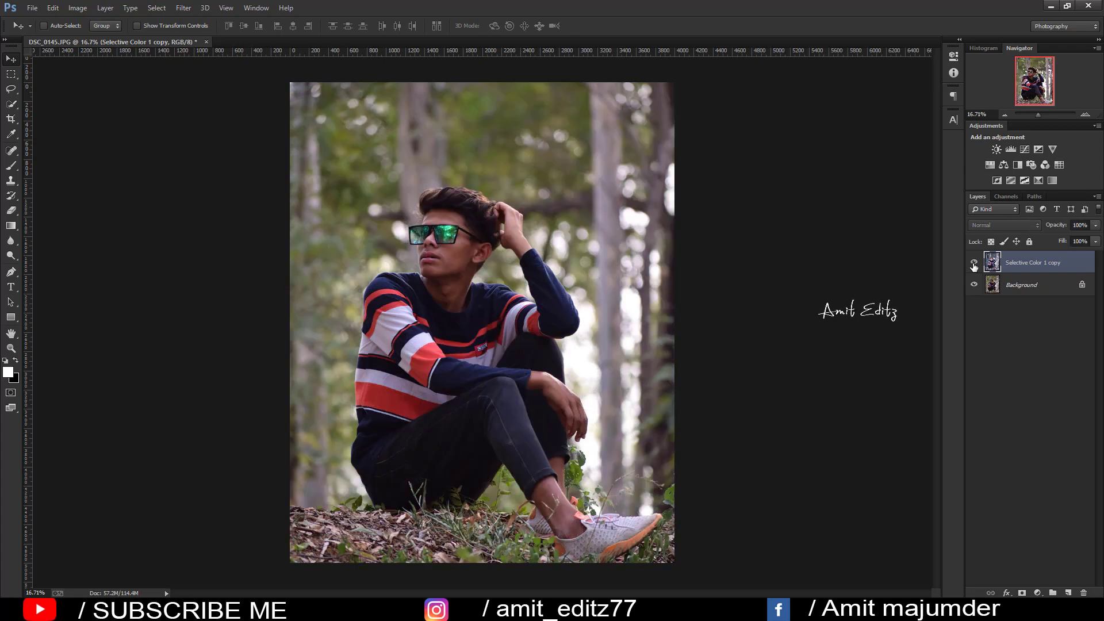
left_click(974, 262)
left_click(975, 262)
left_click(975, 263)
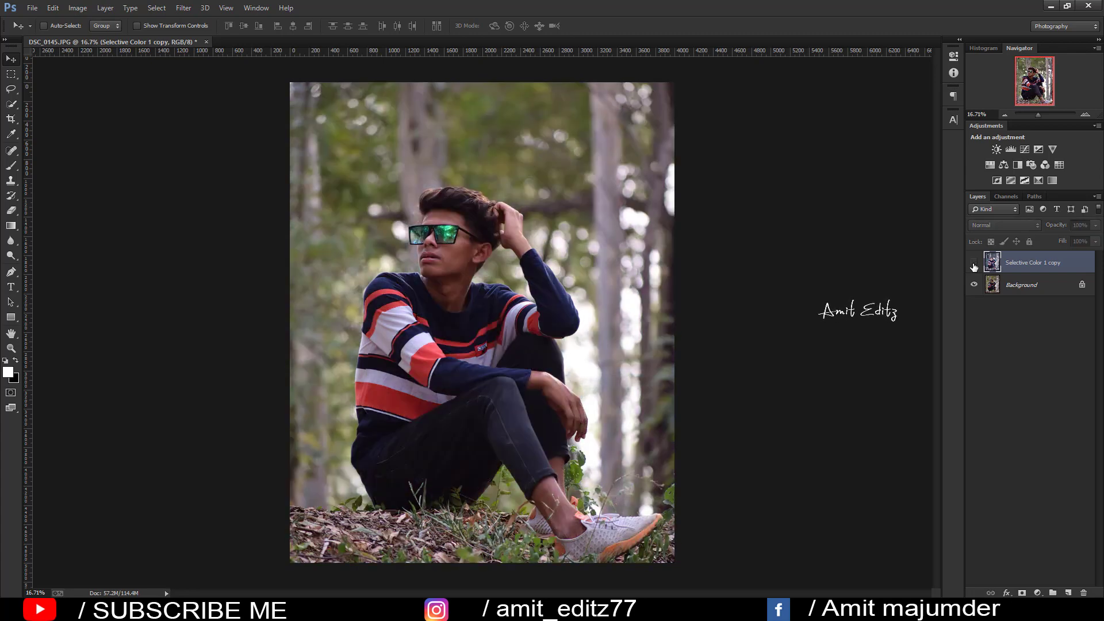